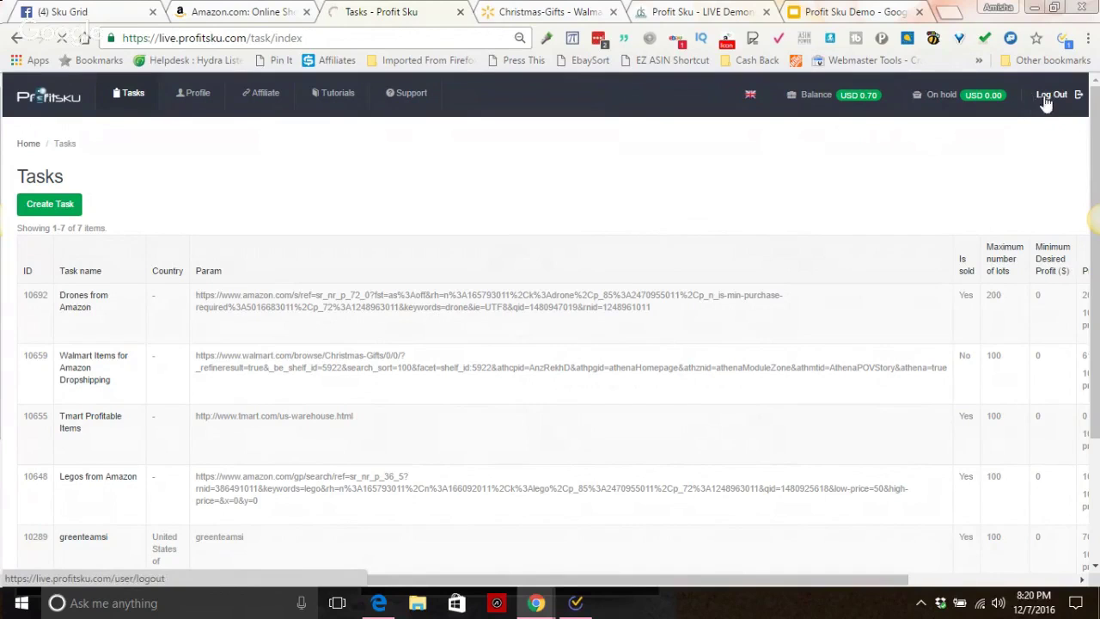
Log out of the current Profit Sku account, sign in with another username and password, and dismiss the password-saving prompt
click(1046, 102)
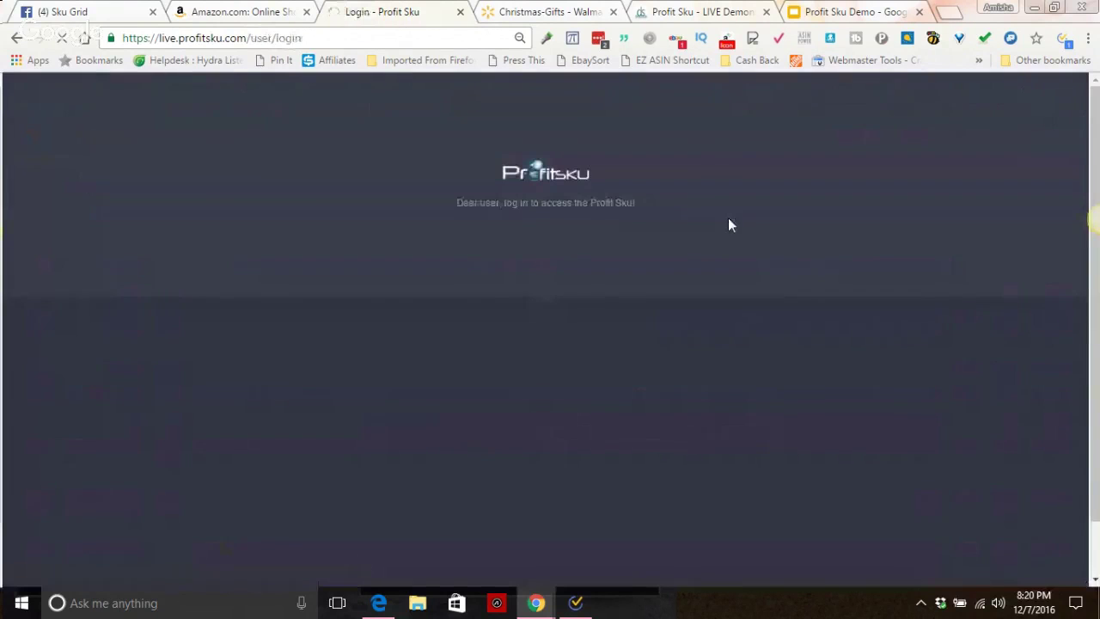
click(498, 369)
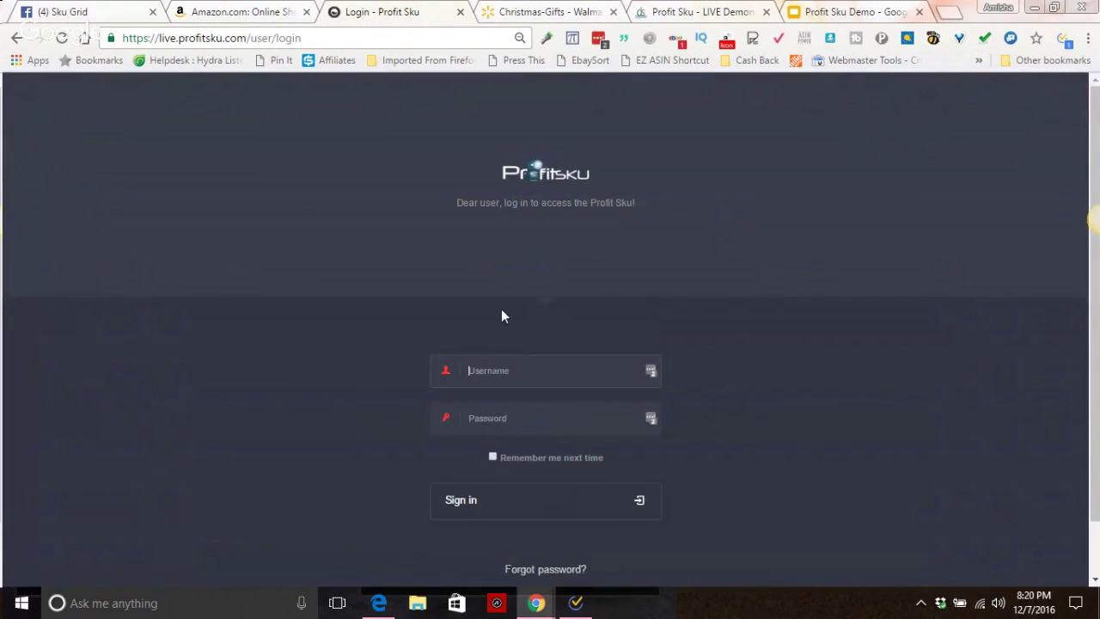
text(amisha)
key(Tab)
text(••••••)
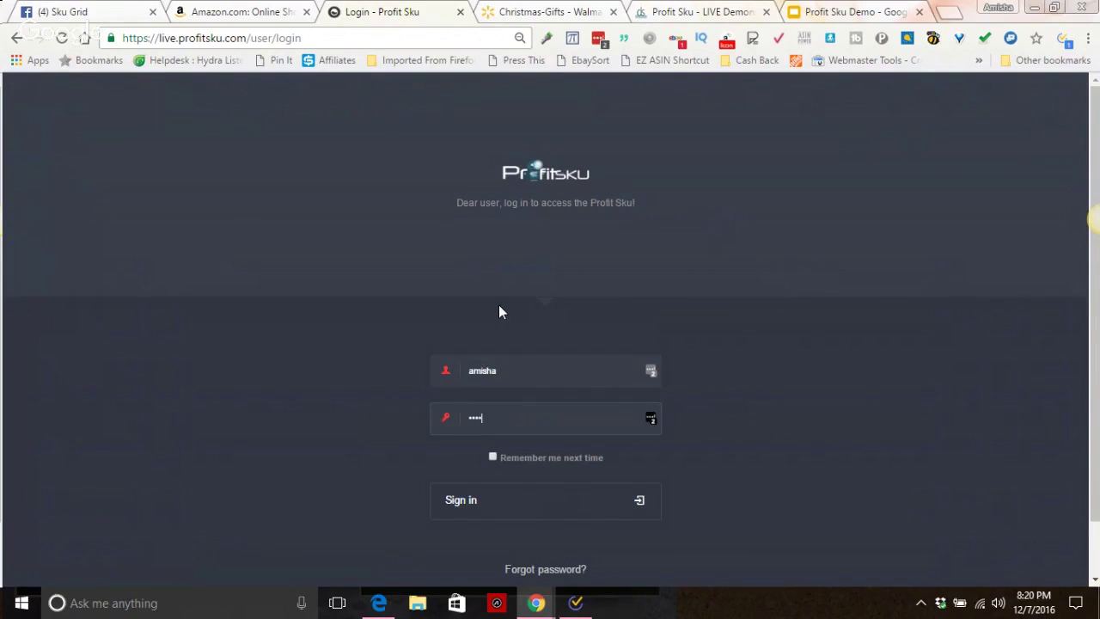
click(544, 509)
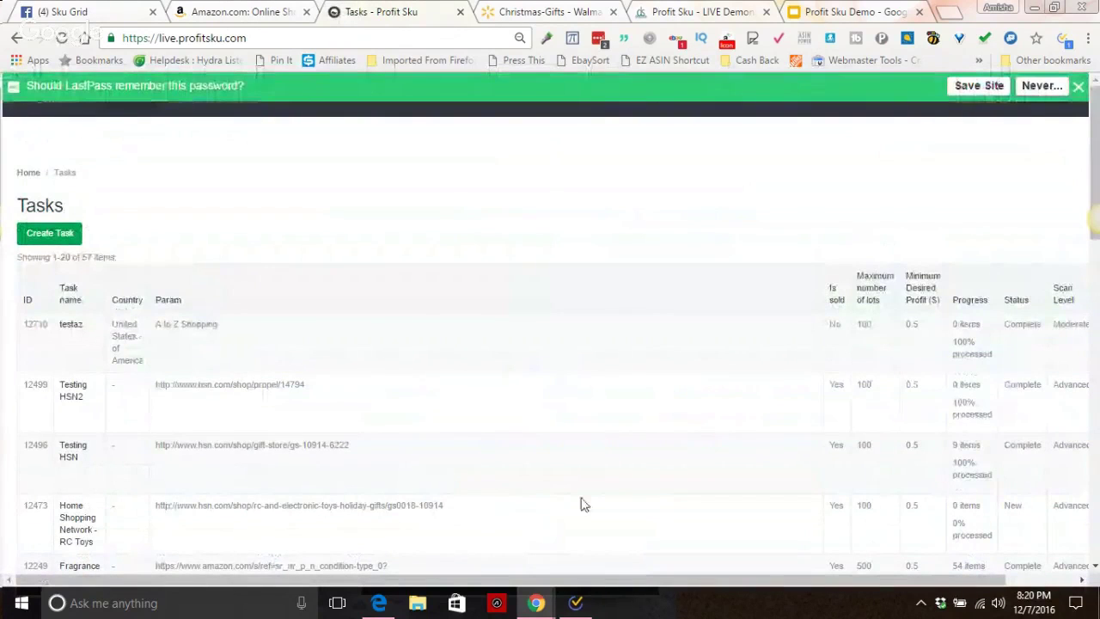
click(1079, 86)
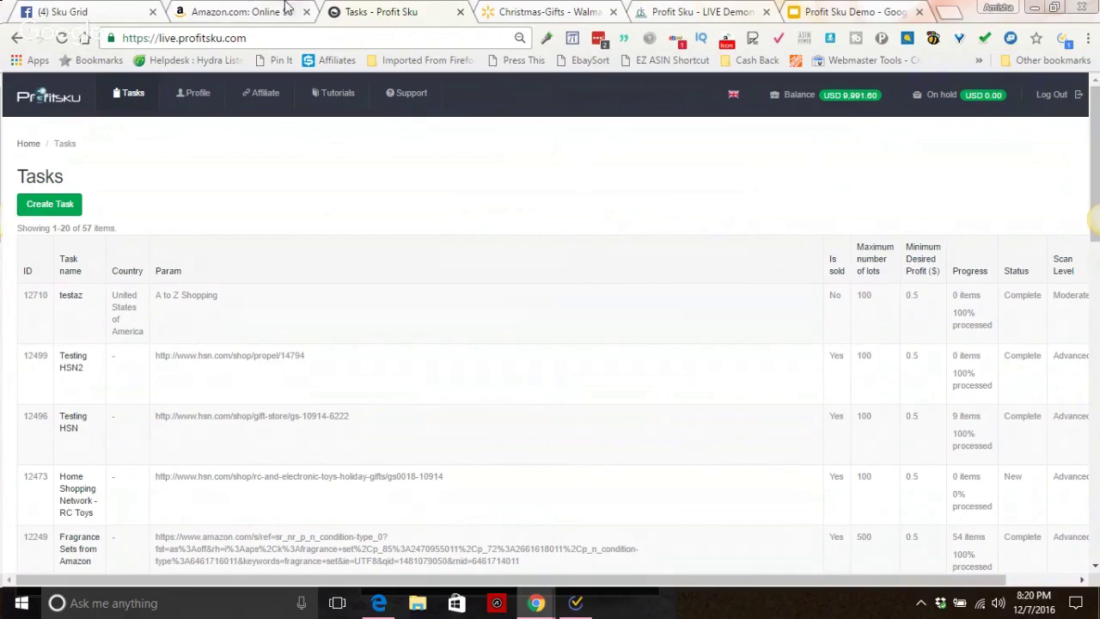
Switch to the Amazon page and search all departments for "legos"
click(235, 11)
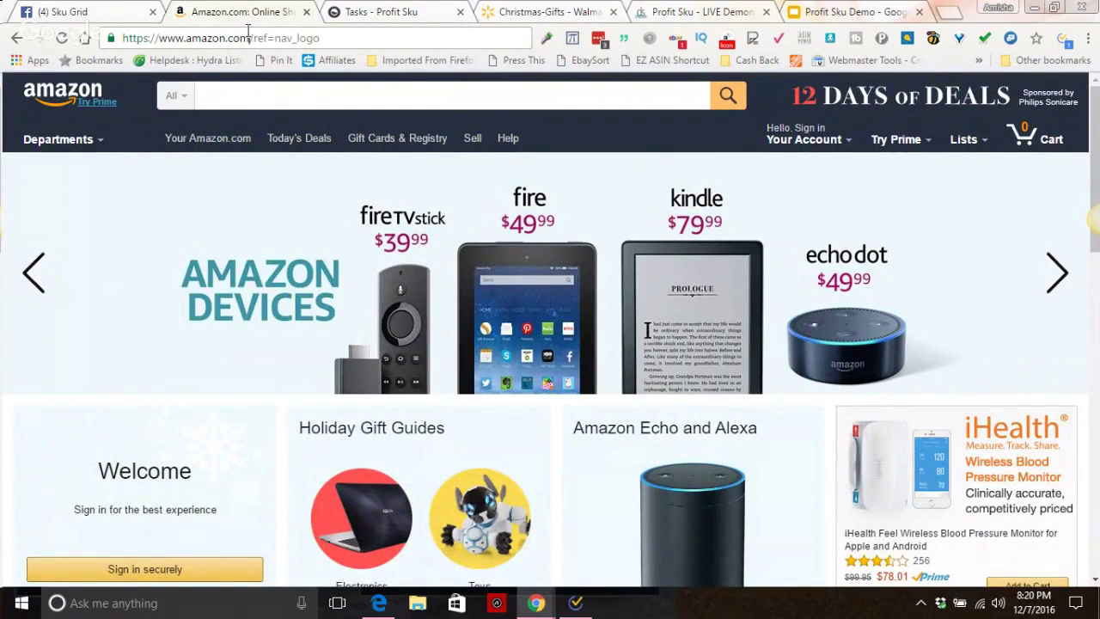
click(247, 34)
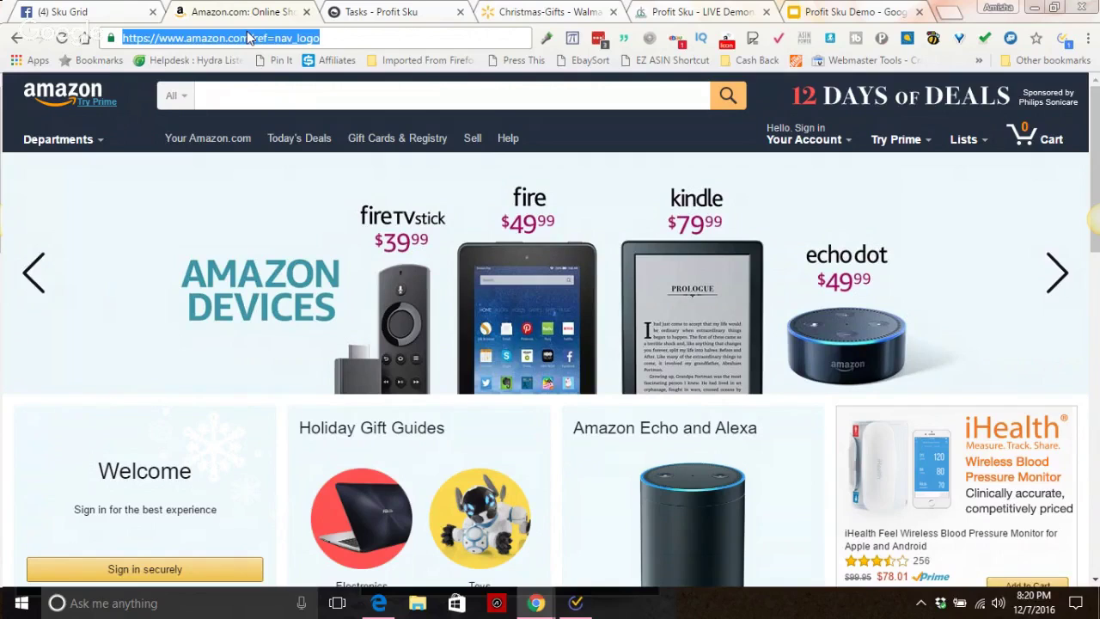
click(260, 92)
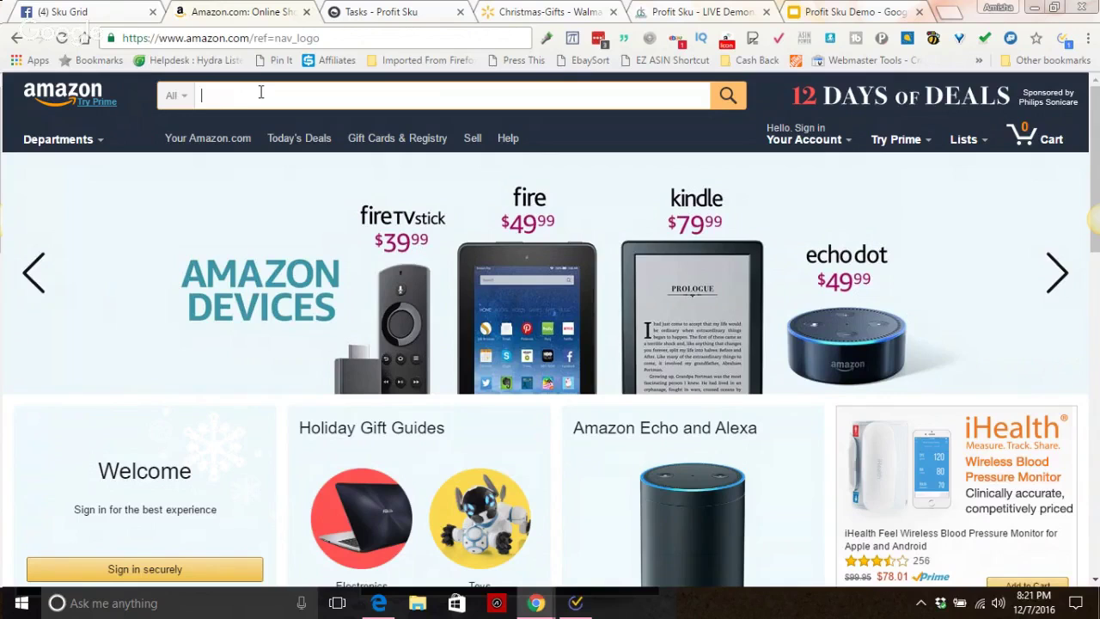
text(legol)
key(BackSpace)
text(s)
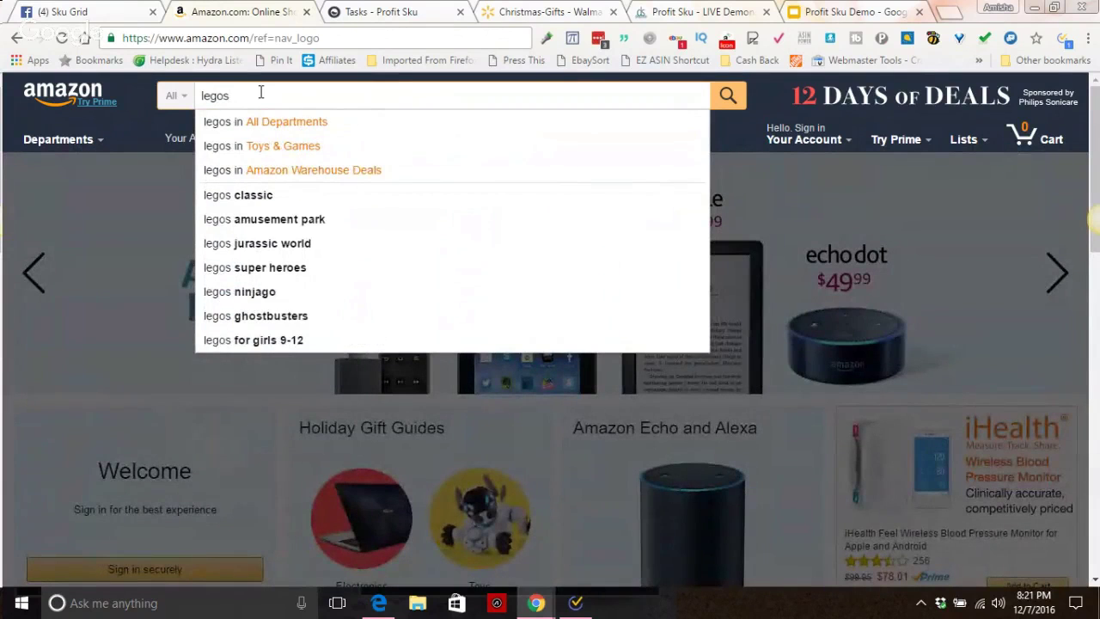
key(Return)
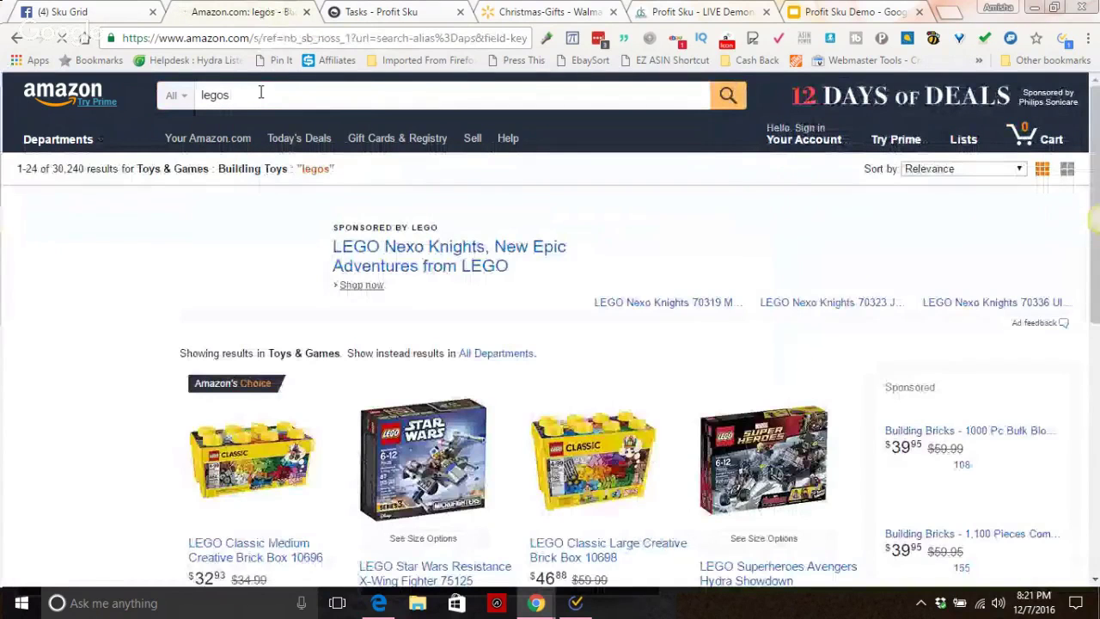
Filter the lego results to Prime-eligible items and exclude add-on items
scroll(316, 248, down, 4)
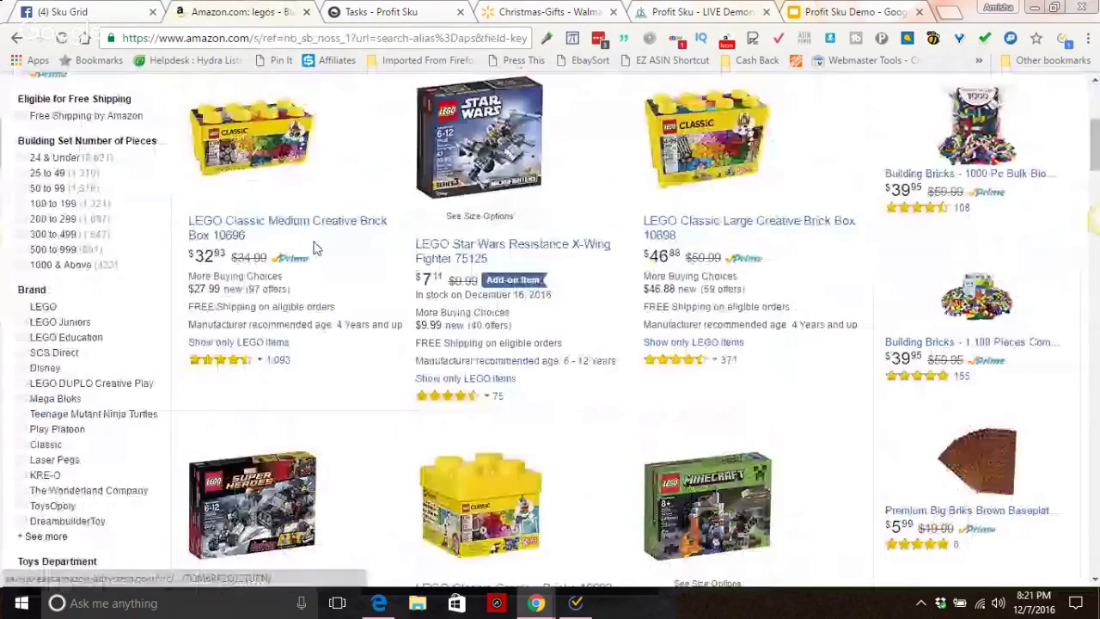
scroll(316, 249, up, 3)
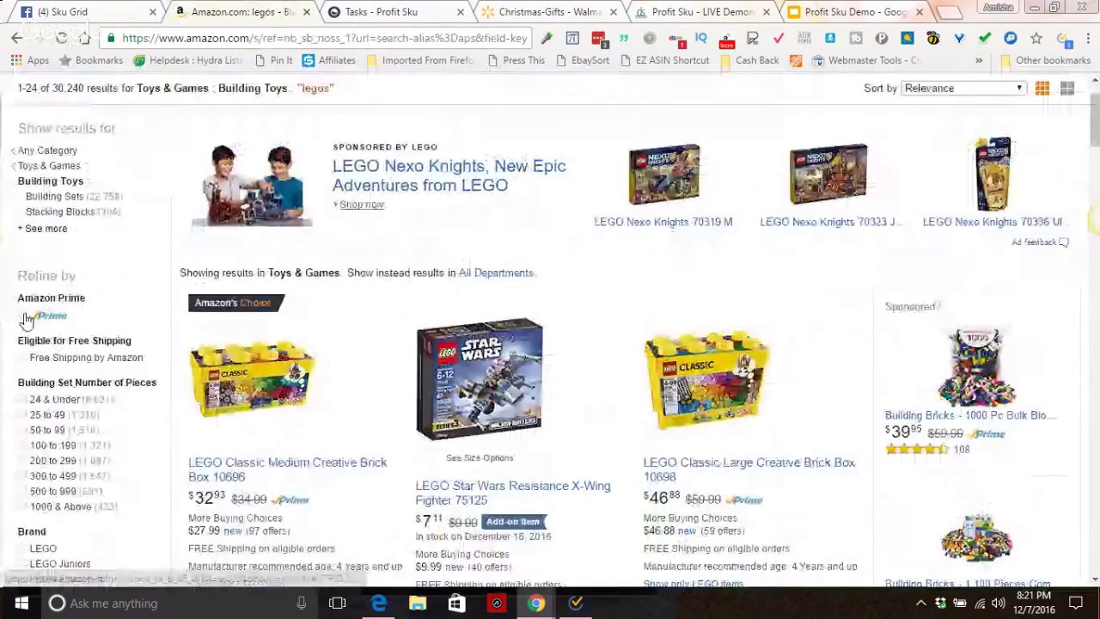
click(26, 318)
scroll(114, 320, down, 2)
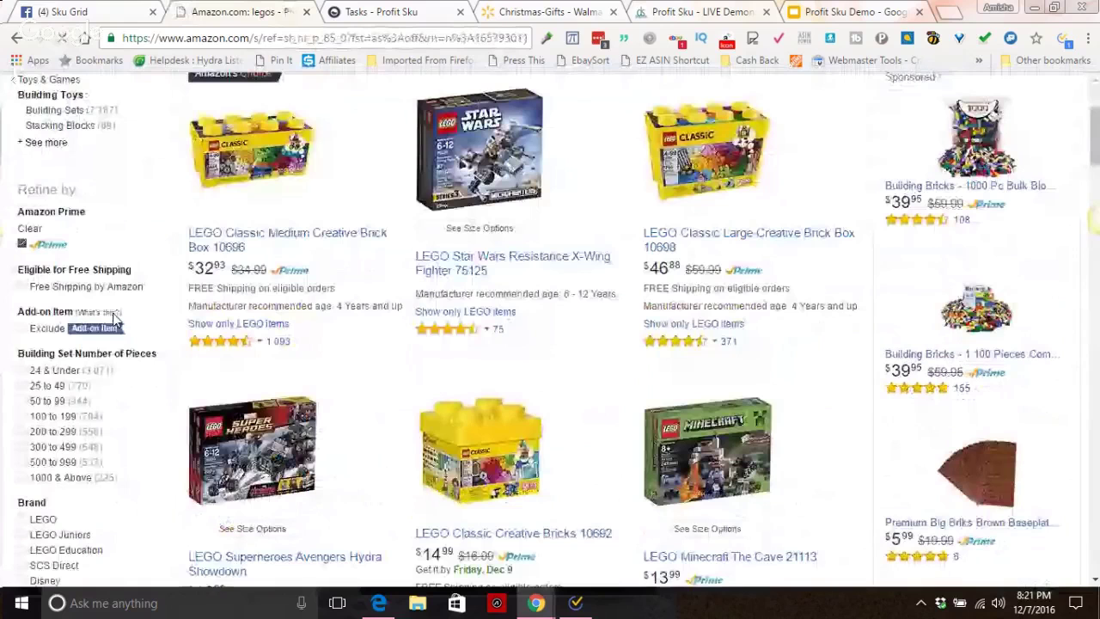
scroll(215, 320, down, 1)
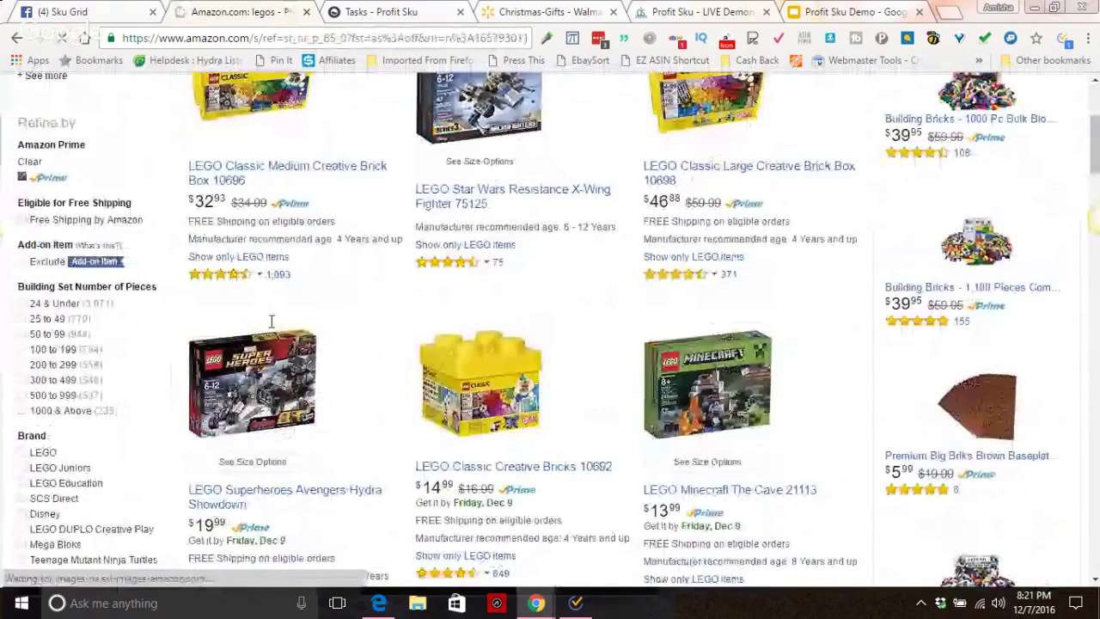
scroll(225, 245, down, 2)
scroll(111, 272, up, 1)
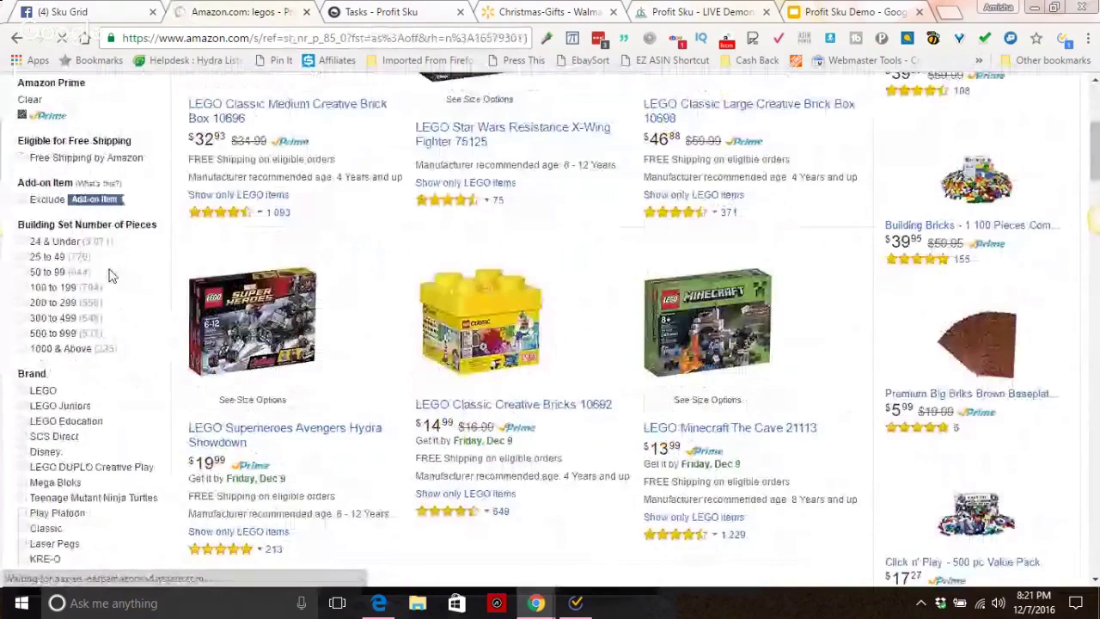
scroll(78, 225, down, 1)
scroll(79, 225, down, 1)
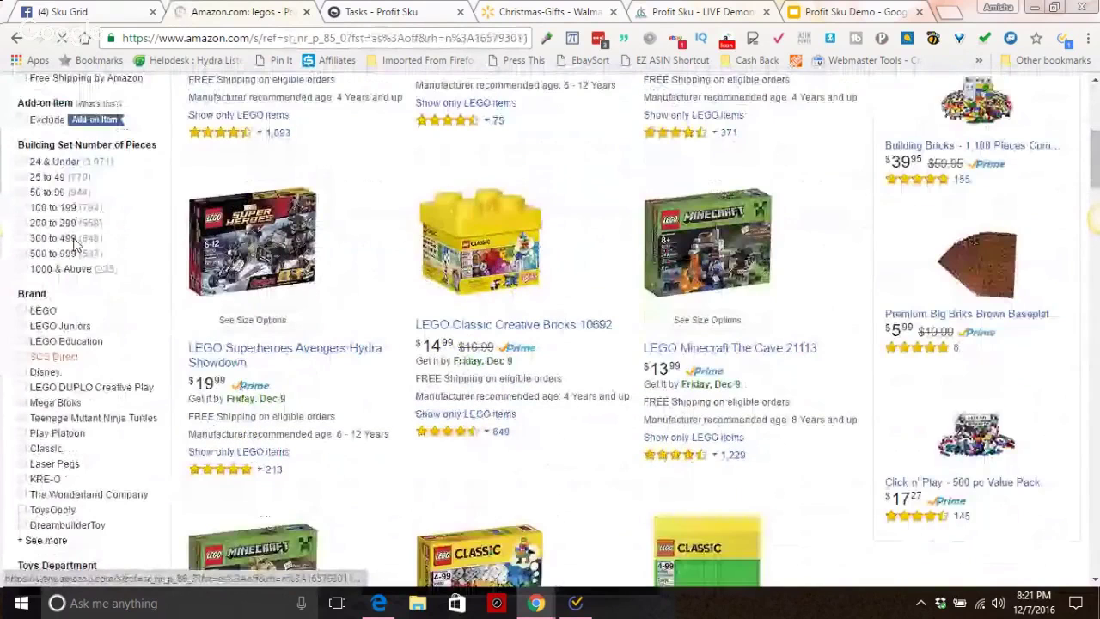
scroll(75, 245, up, 1)
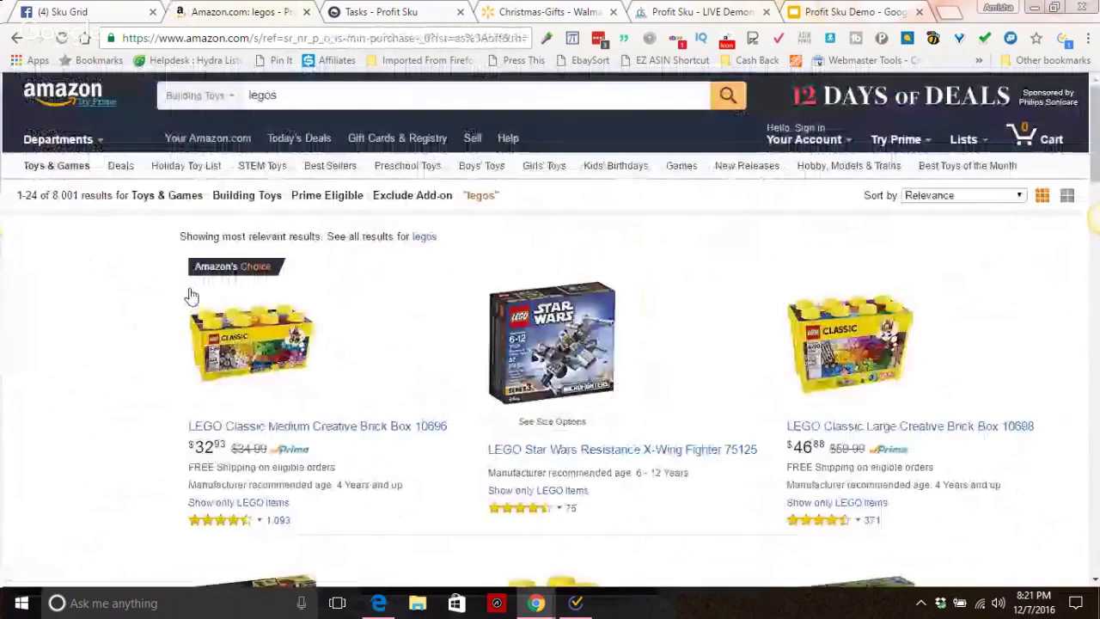
Narrow the lego results to items with an average customer review of 4 stars and up
scroll(191, 296, down, 6)
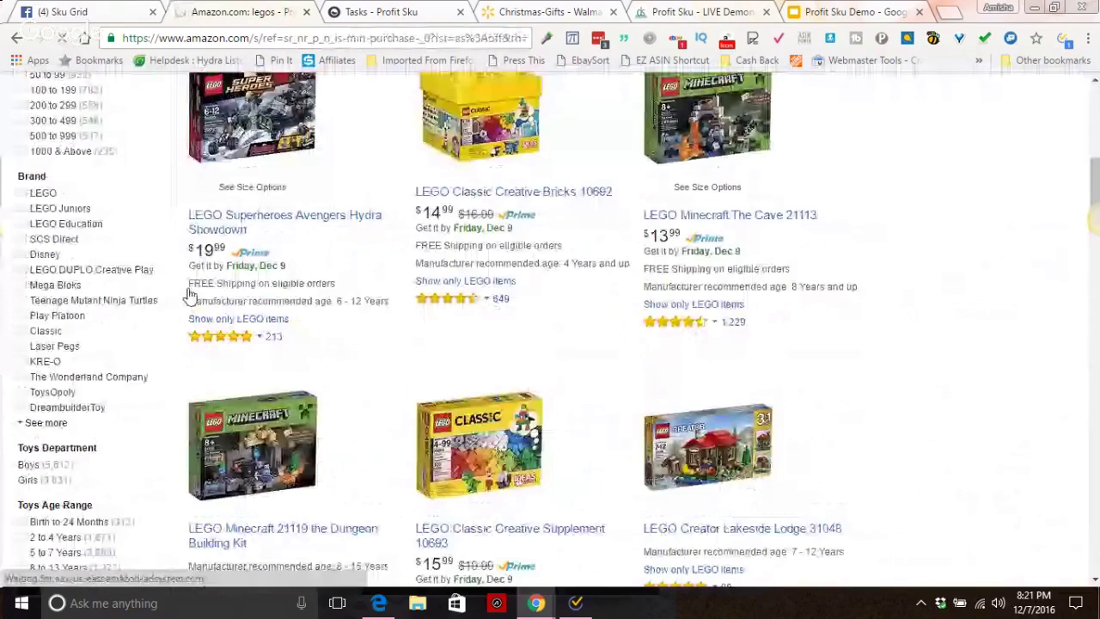
scroll(191, 295, down, 4)
scroll(98, 231, down, 6)
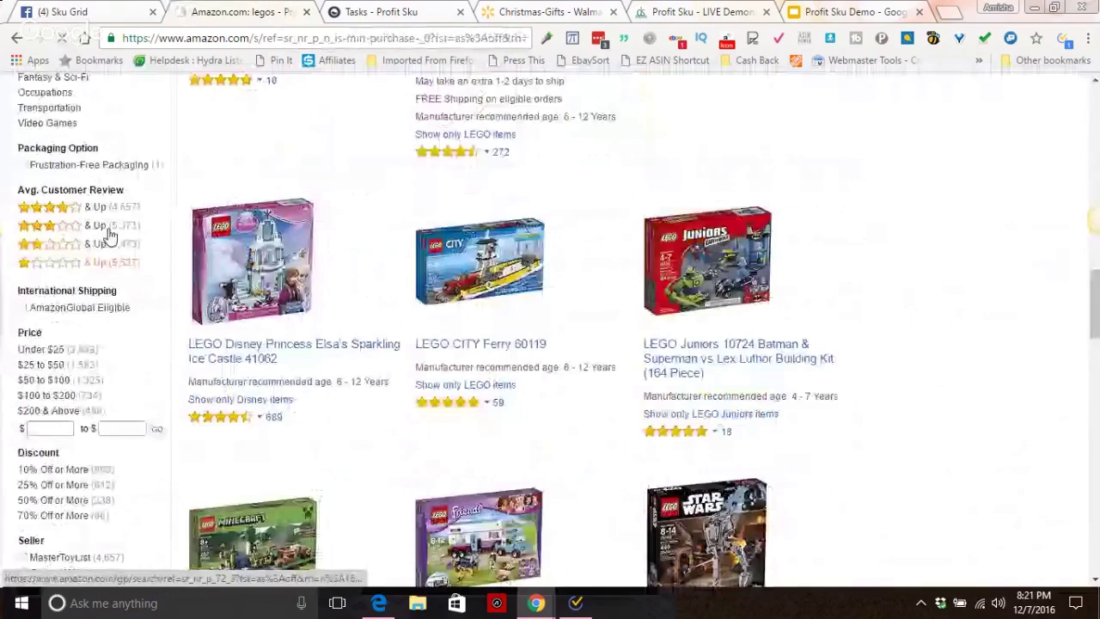
click(54, 234)
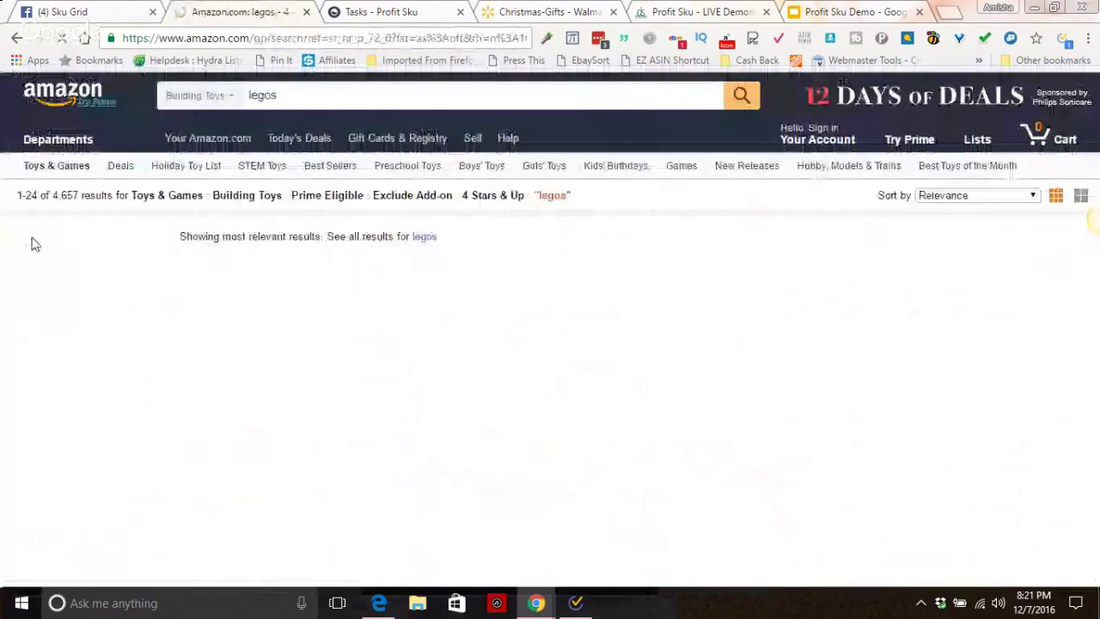
Look over the filtered lego listings and copy the full web address of the results page
scroll(257, 283, down, 5)
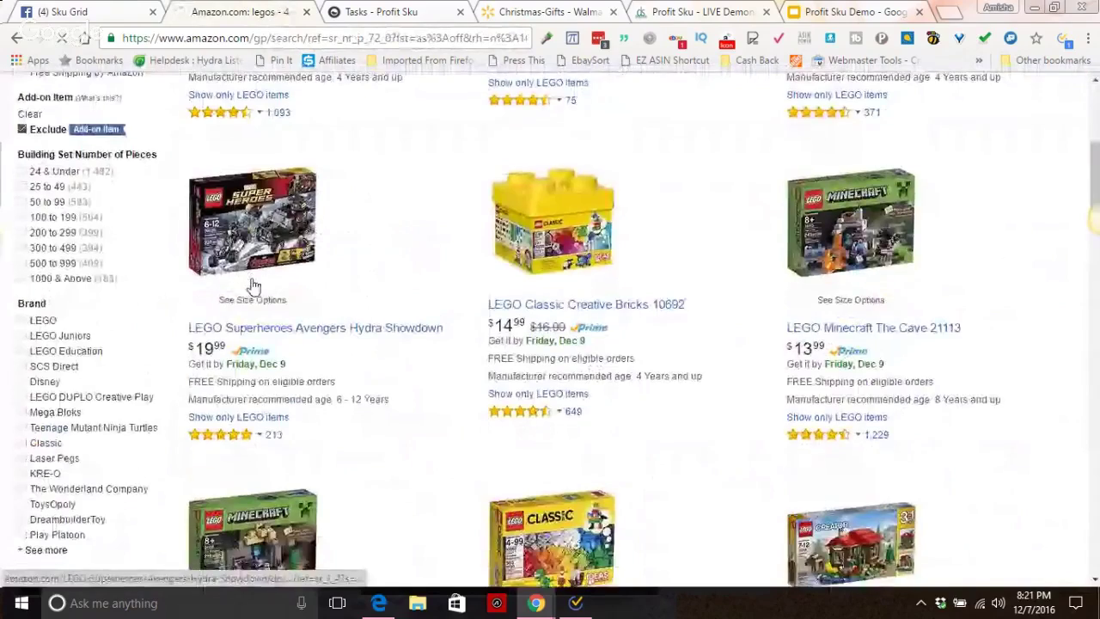
scroll(254, 285, down, 10)
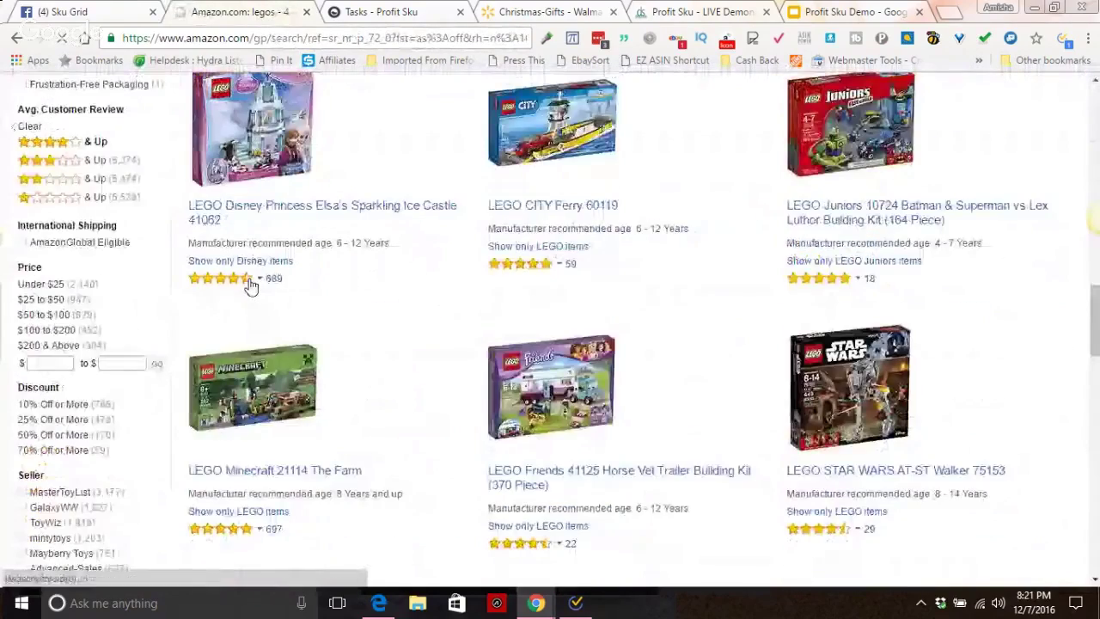
scroll(250, 285, down, 2)
scroll(254, 279, down, 4)
scroll(258, 269, up, 3)
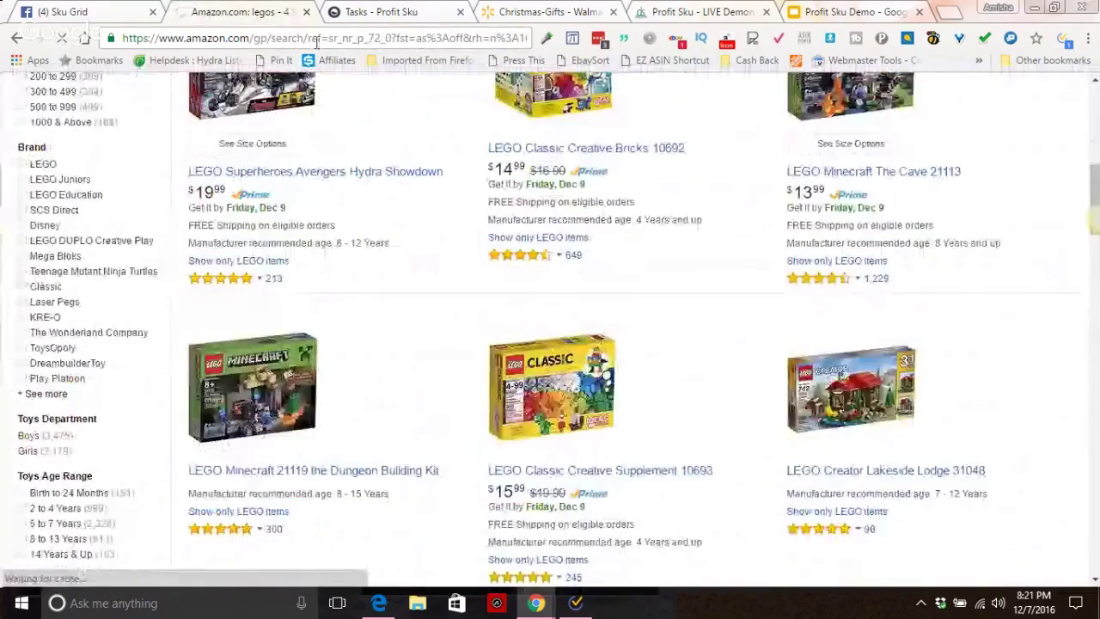
click(315, 39)
right_click(315, 39)
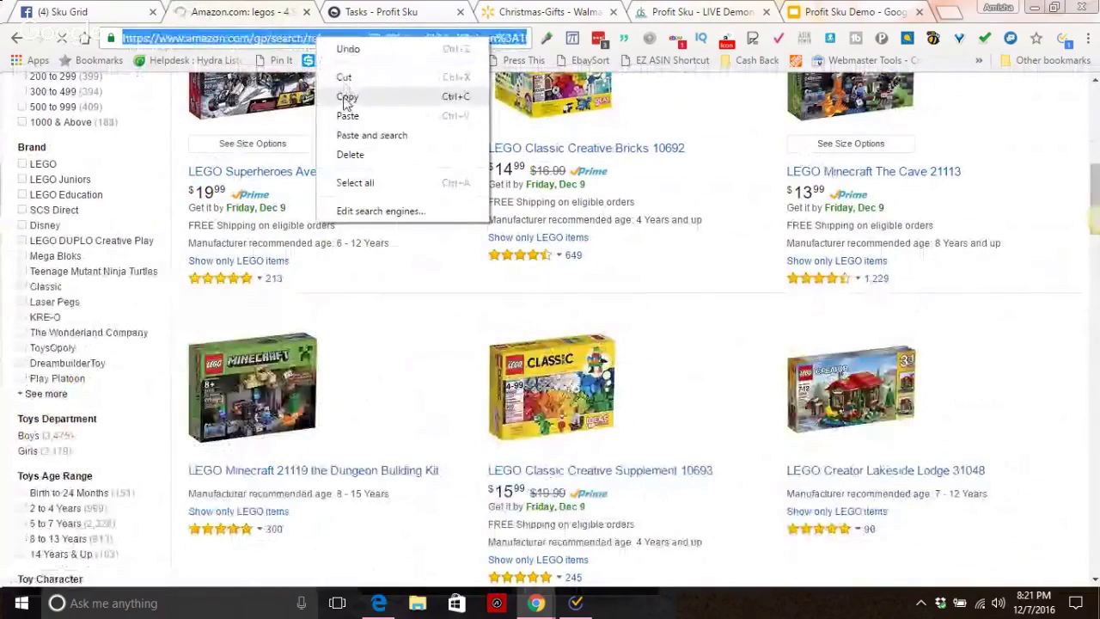
click(347, 97)
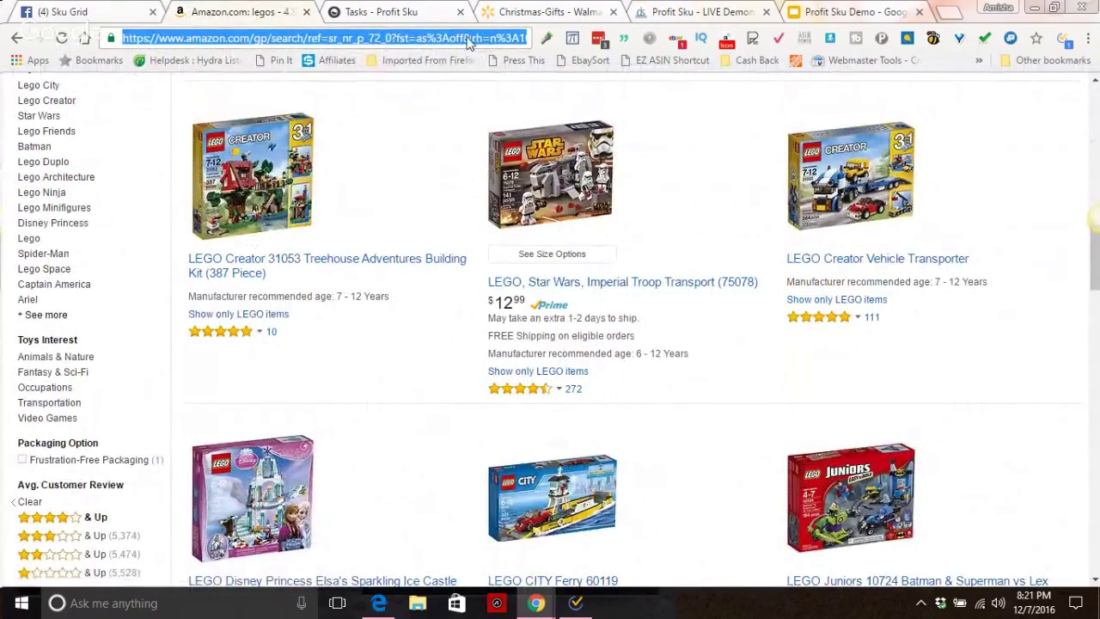
right_click(243, 41)
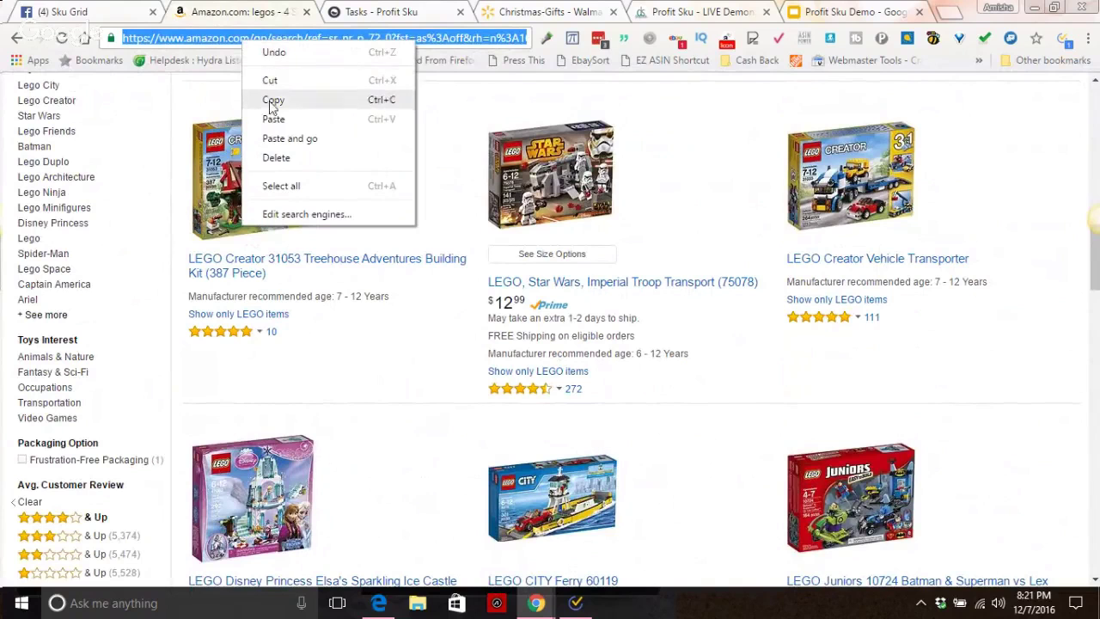
click(273, 99)
Switch to Profit Sku and start a new task with United States as the selling country and Ebay as the marketplace
click(401, 13)
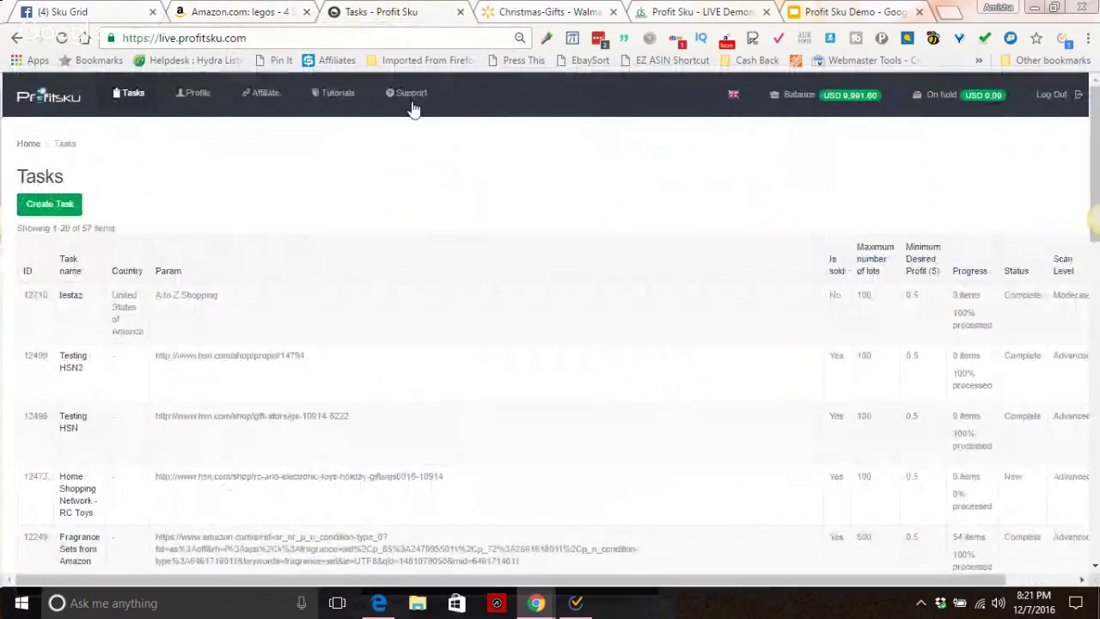
click(65, 211)
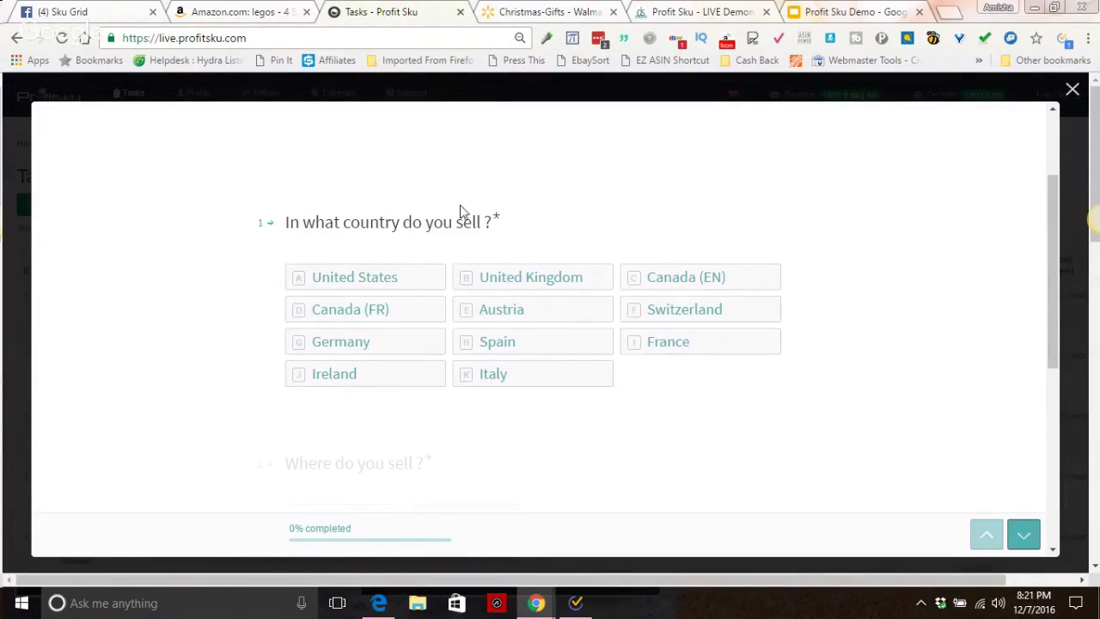
click(365, 282)
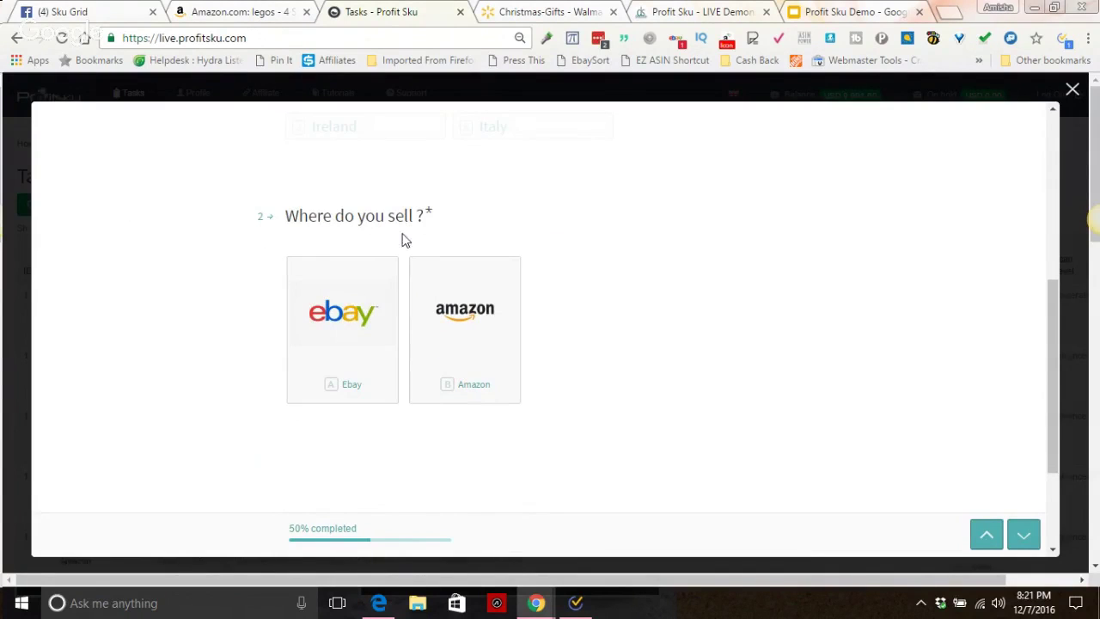
click(344, 303)
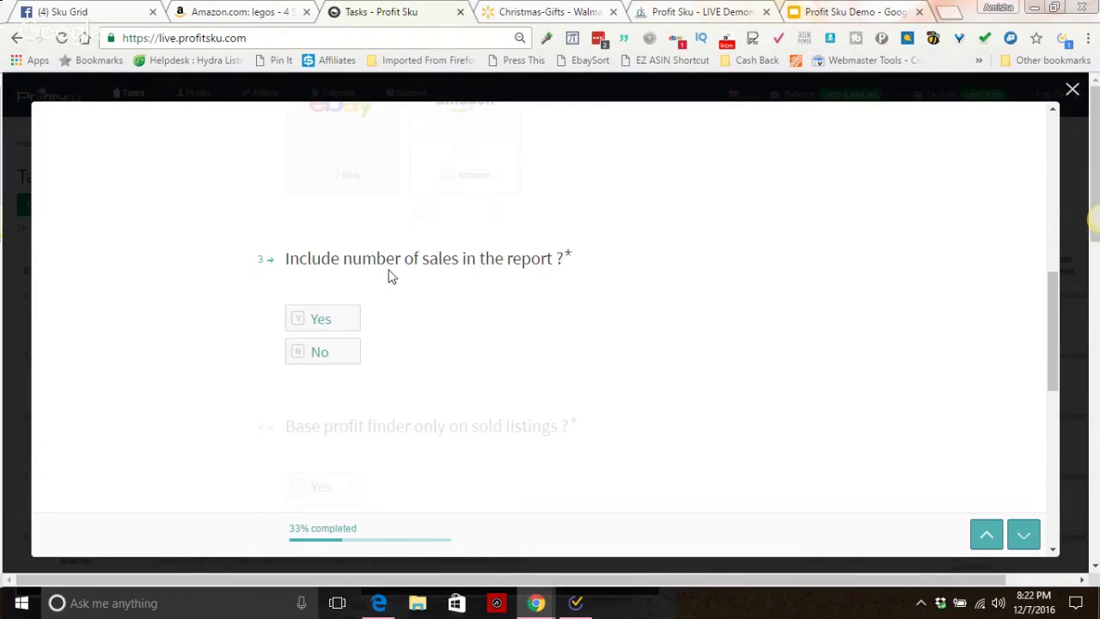
Include the number of sales in the report and base the profit finder only on listings sold Anytime
click(332, 317)
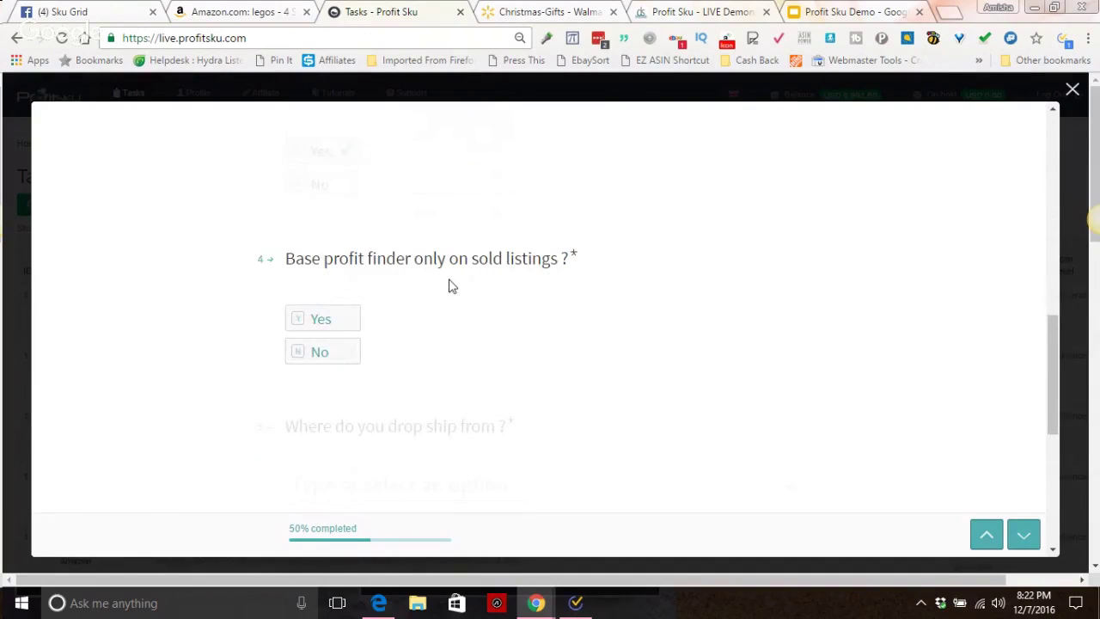
click(350, 317)
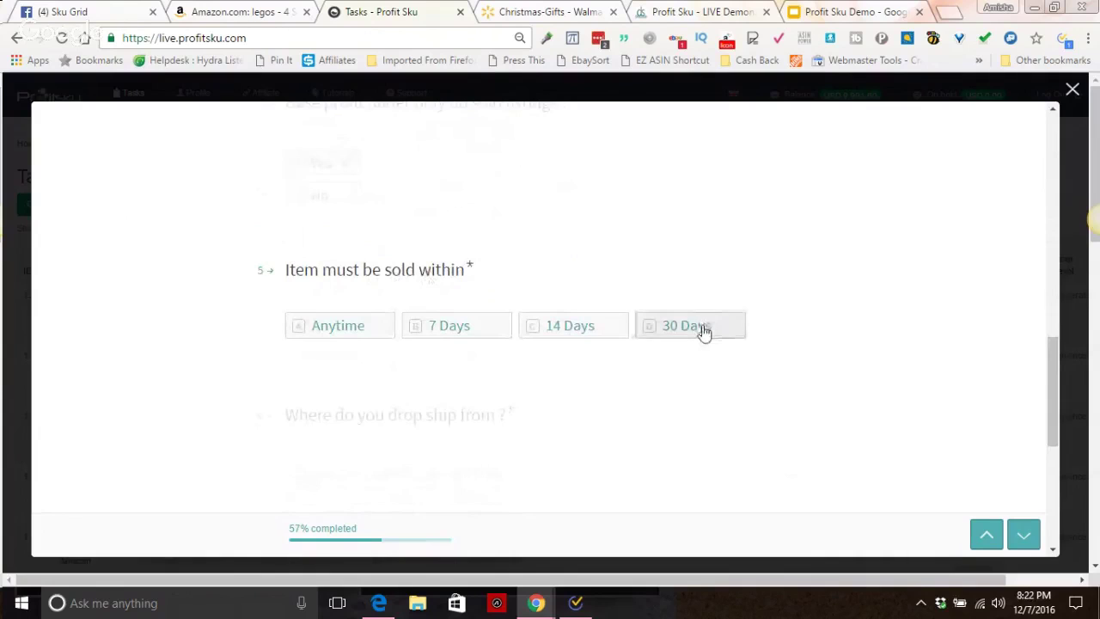
click(363, 328)
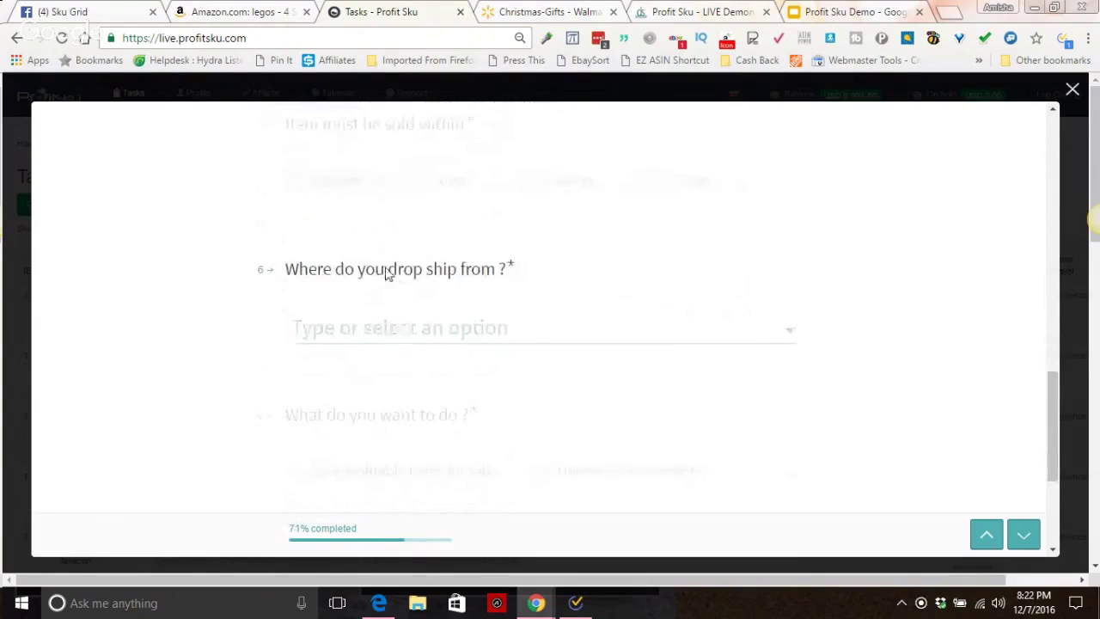
Choose Amazon.com as the drop-ship source and target the Buy Box price level
click(319, 330)
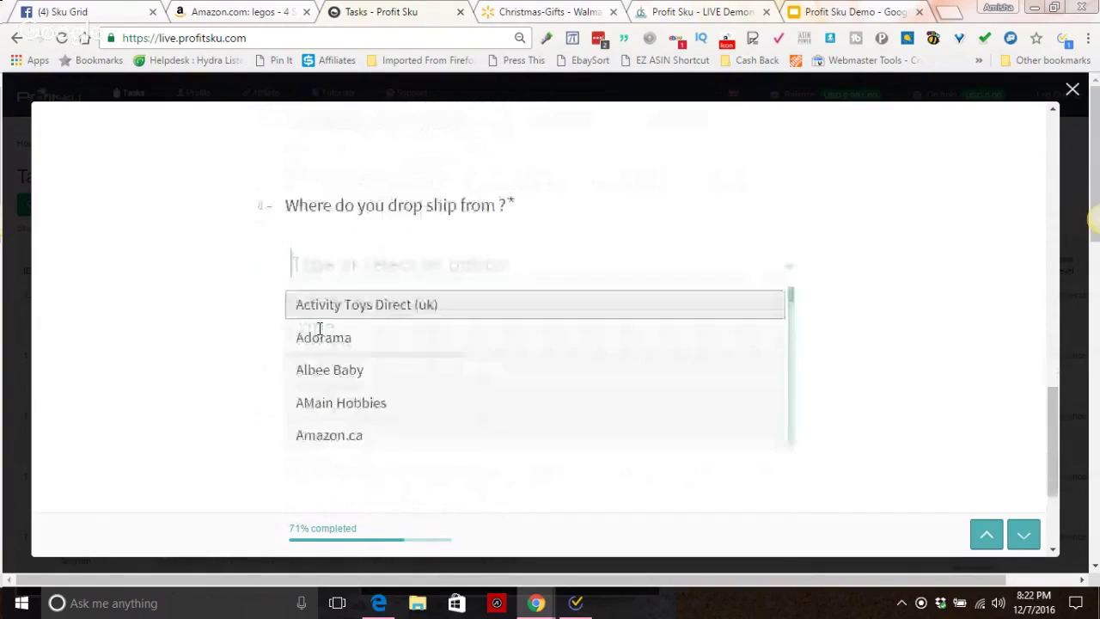
scroll(368, 396, down, 3)
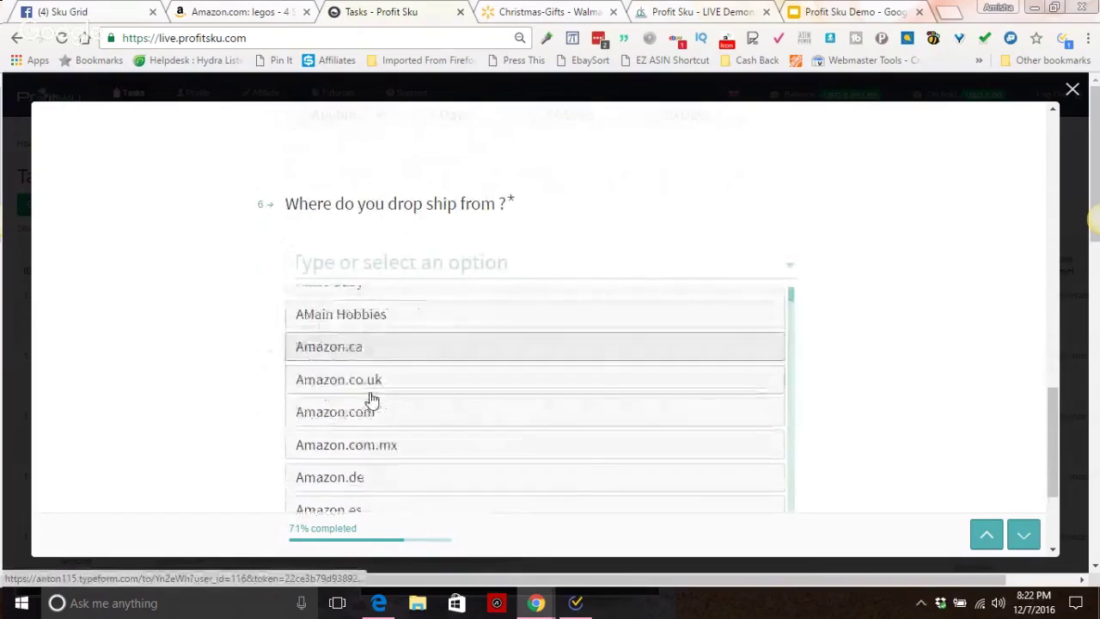
scroll(376, 343, up, 2)
text(amazon.com)
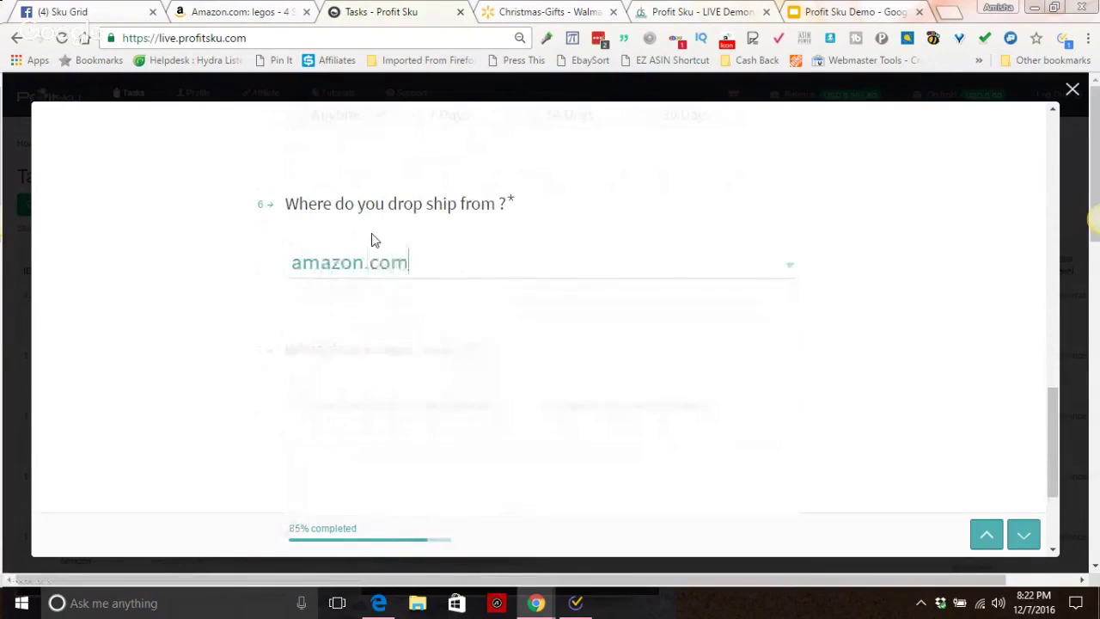
click(380, 305)
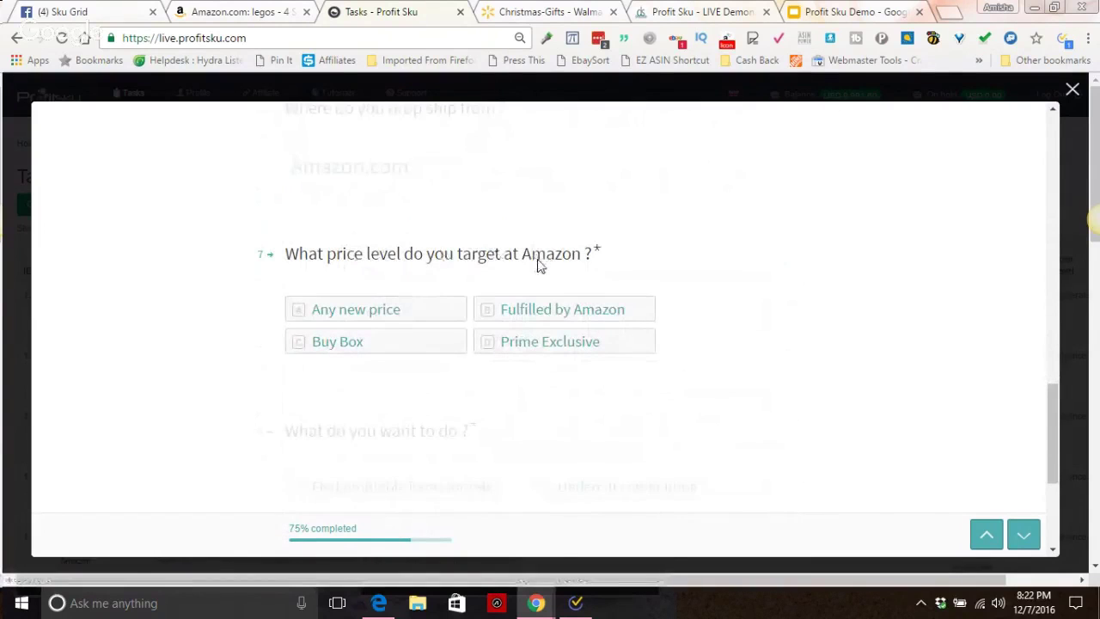
click(341, 353)
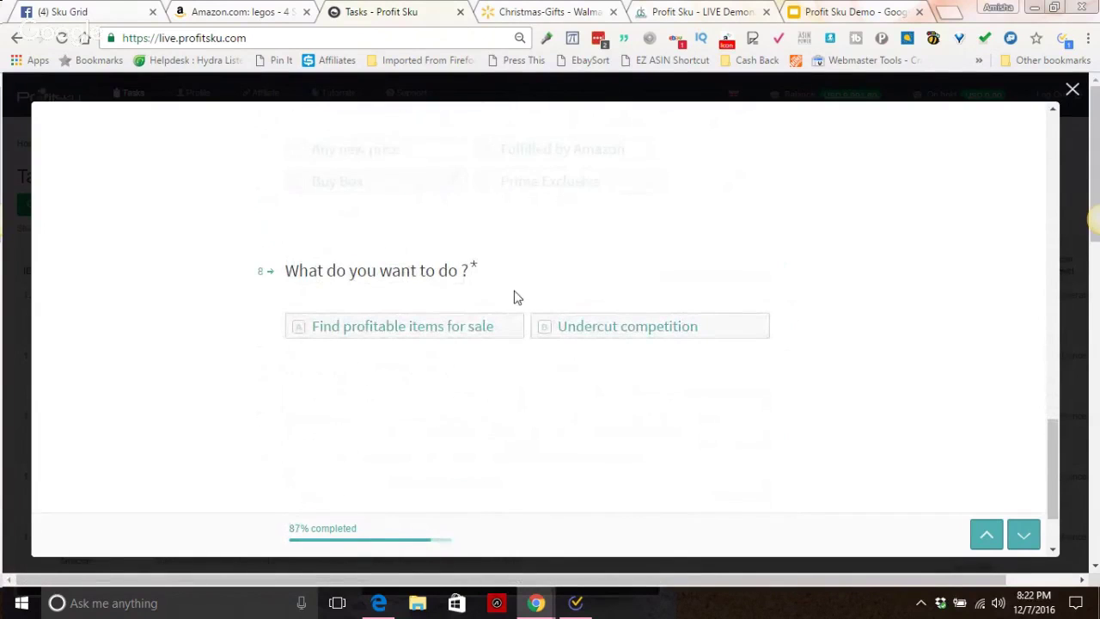
Choose to find profitable items for sale from a catalog or search URL, and supply the copied Amazon legos search address
click(374, 331)
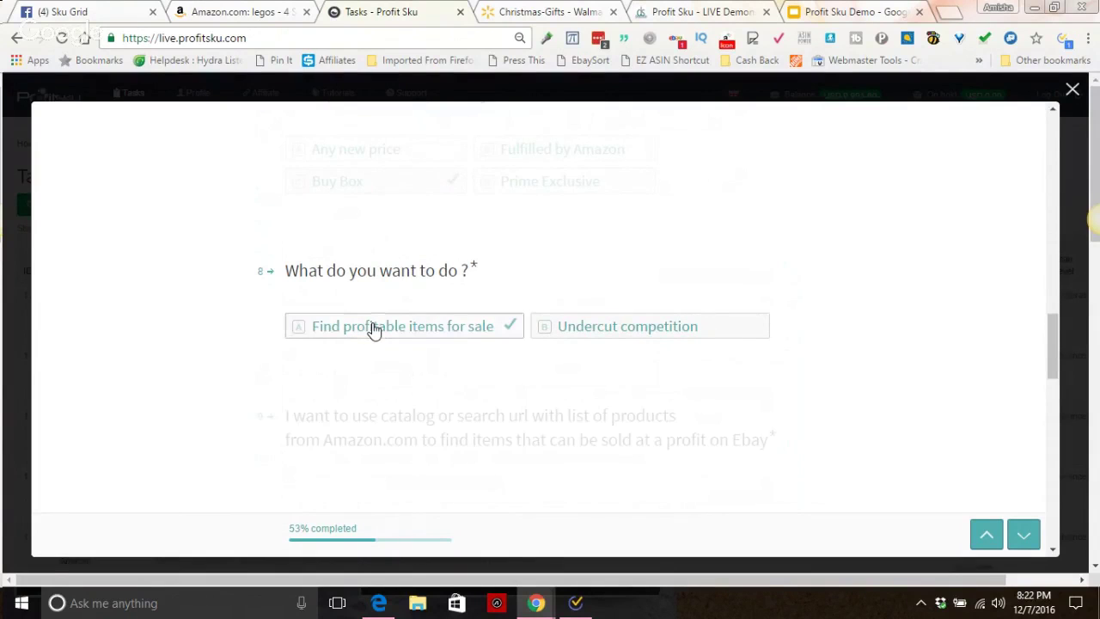
click(320, 321)
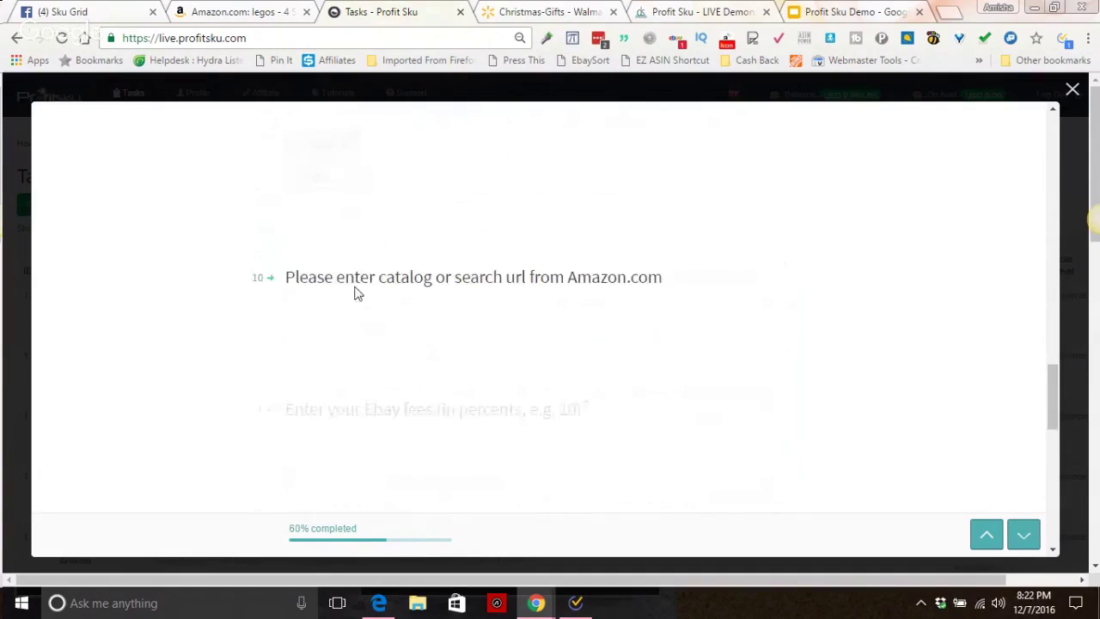
right_click(300, 340)
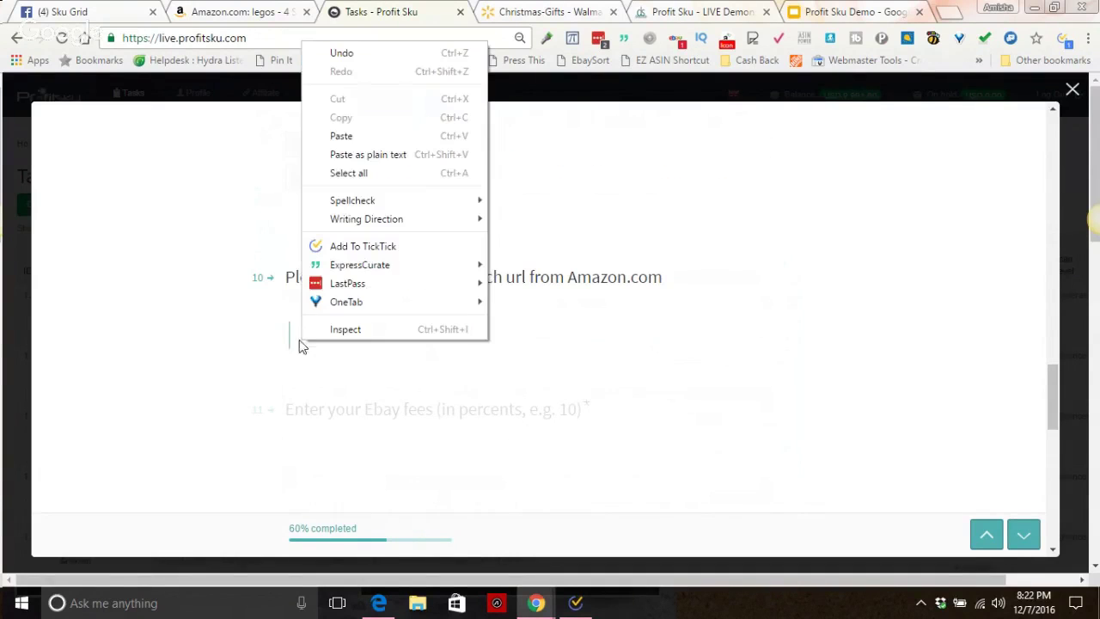
click(331, 151)
click(217, 12)
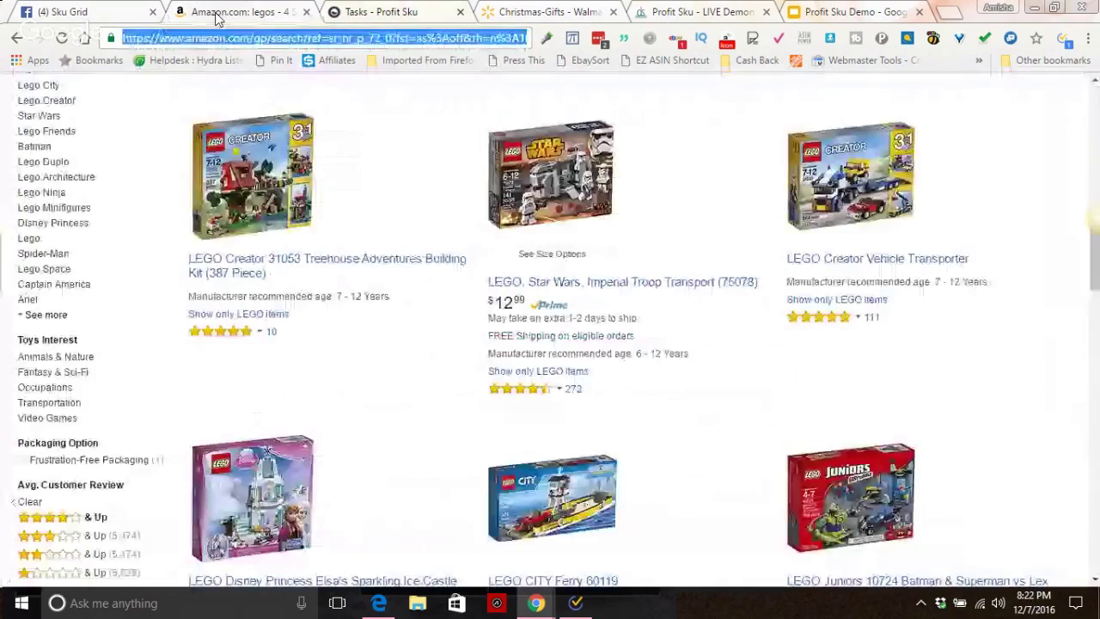
click(380, 12)
key(Return)
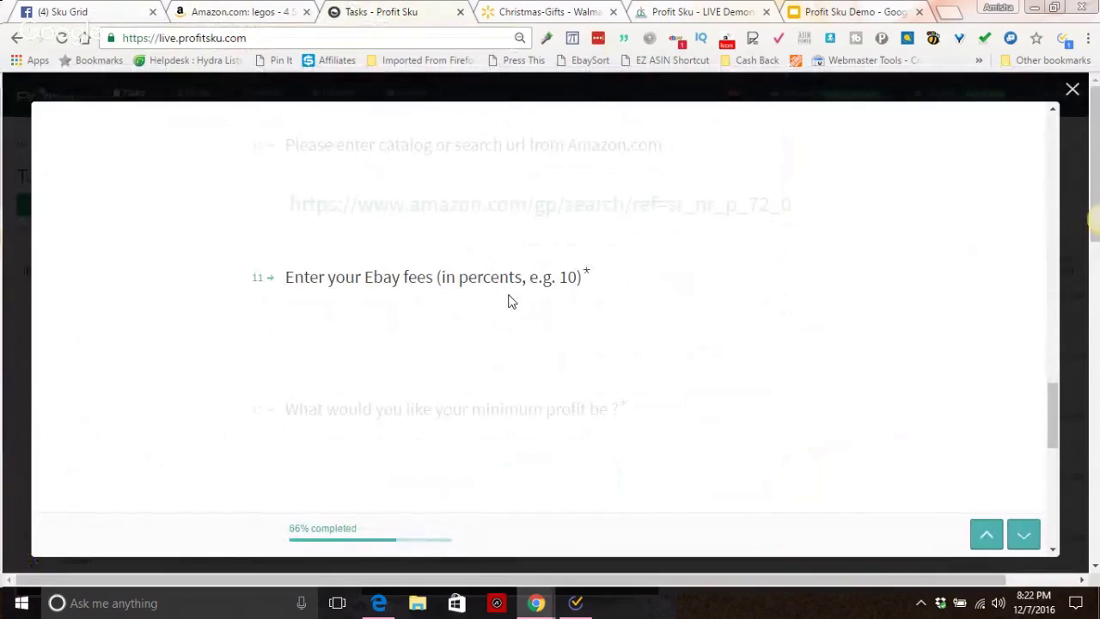
Set the Ebay fees to 13 percent, the minimum profit to 0.50 and the number of profitable items to find to 100
text(13)
key(Return)
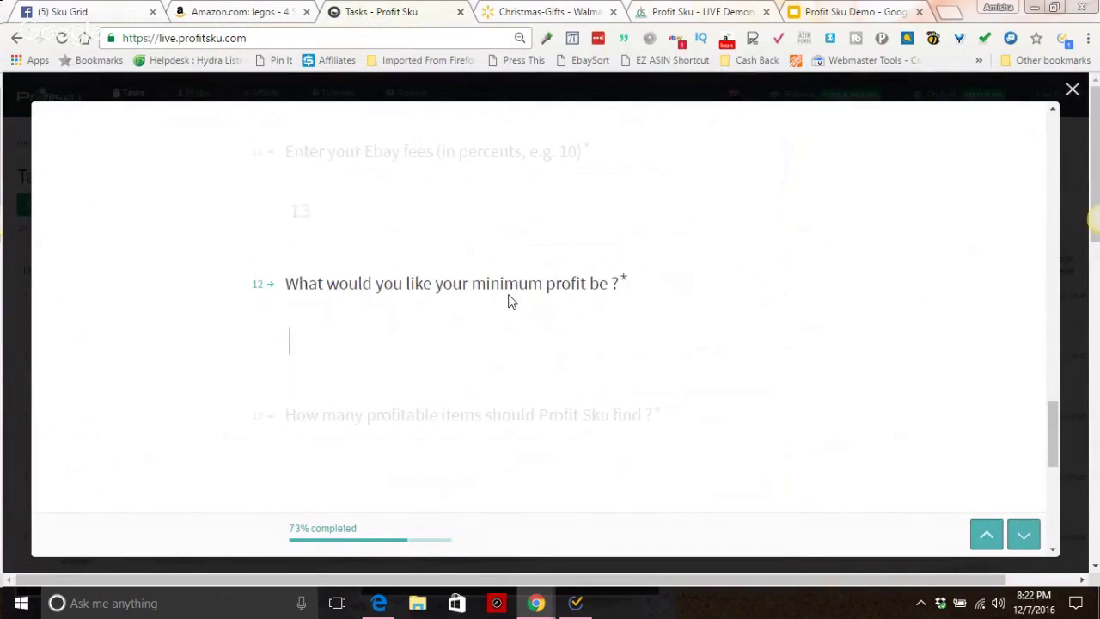
text(0.50)
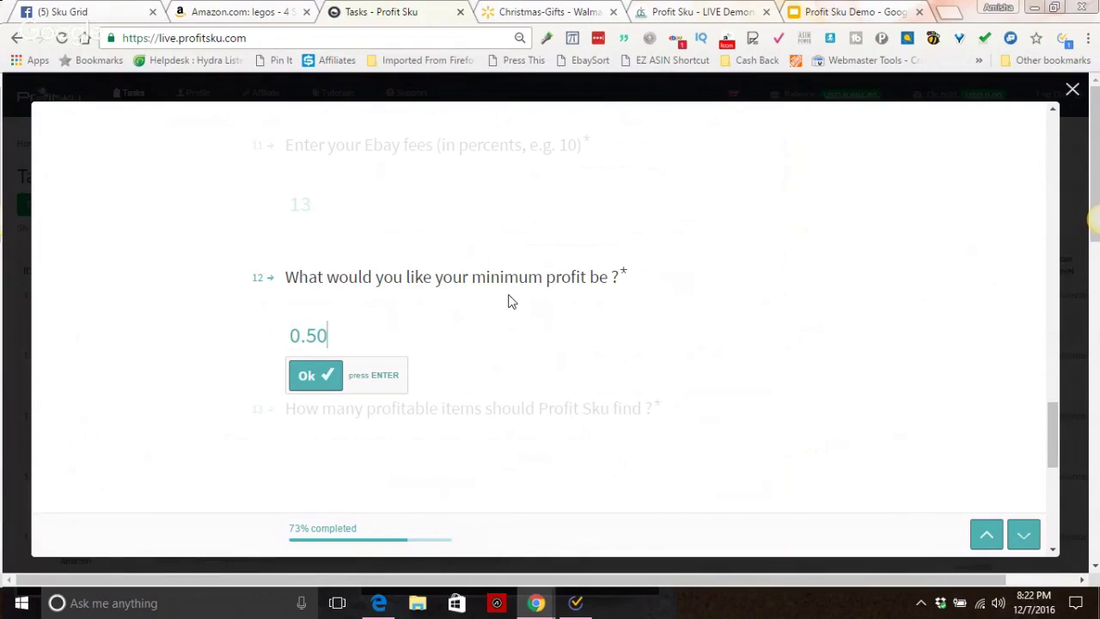
key(Return)
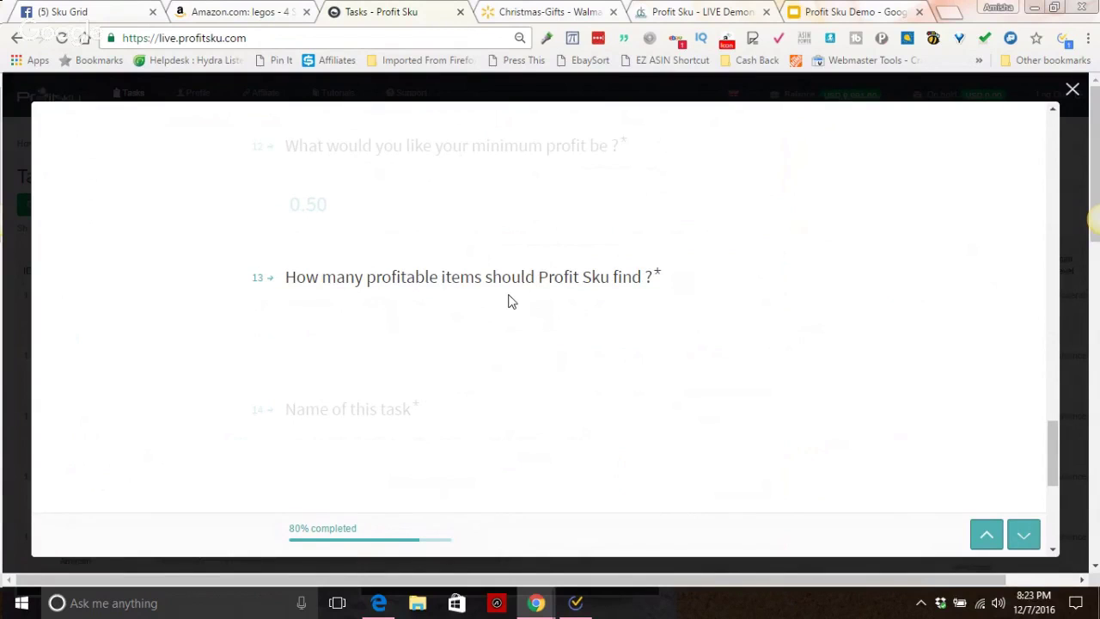
text(100)
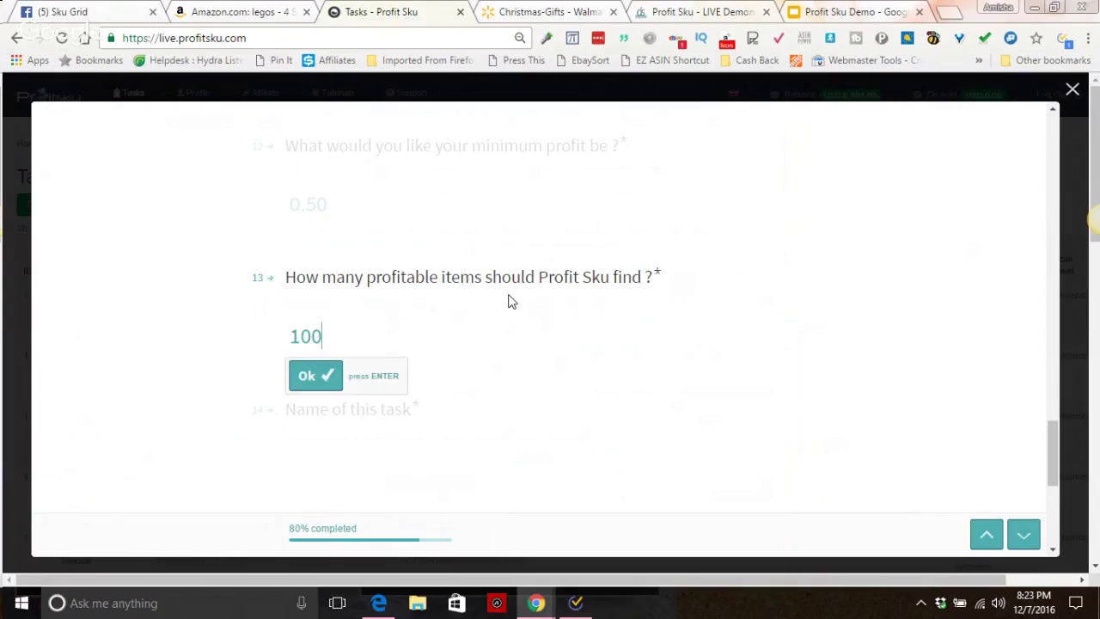
key(Return)
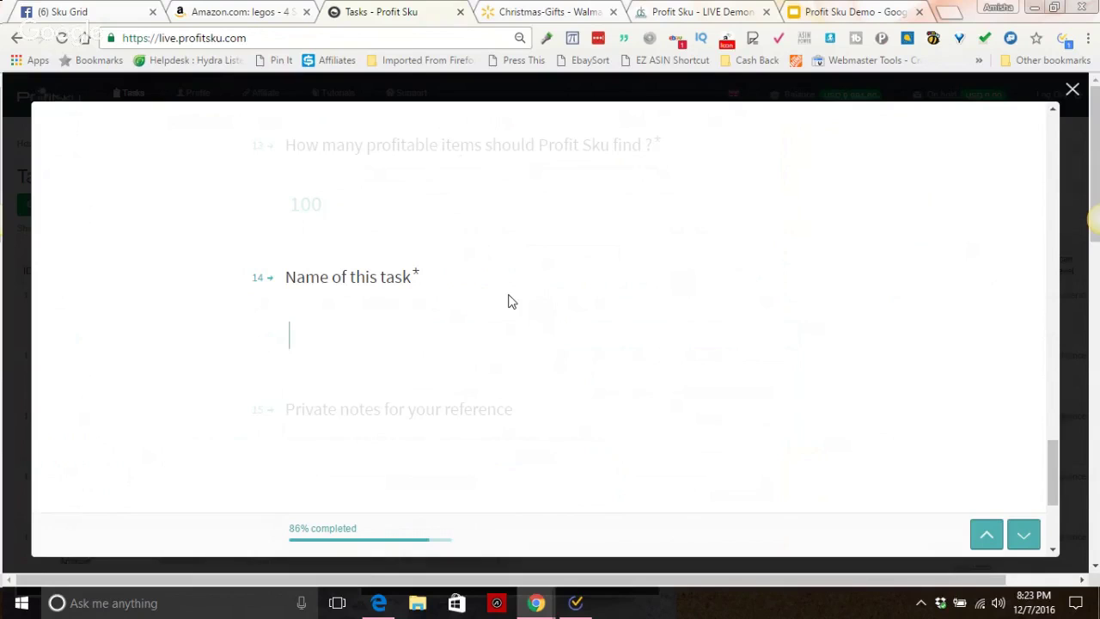
Name the task "Profit Sku Demo Profitable Items"
text(Profit Sku )
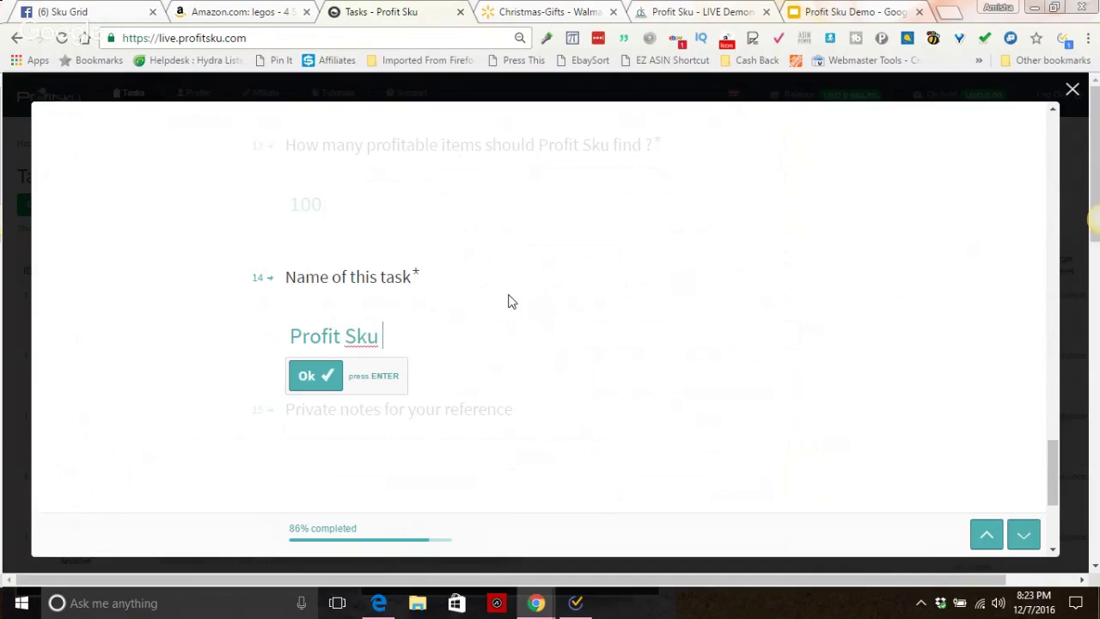
text(Demo Porfi)
key(BackSpace)
key(BackSpace)
key(BackSpace)
key(BackSpace)
text(rofitable )
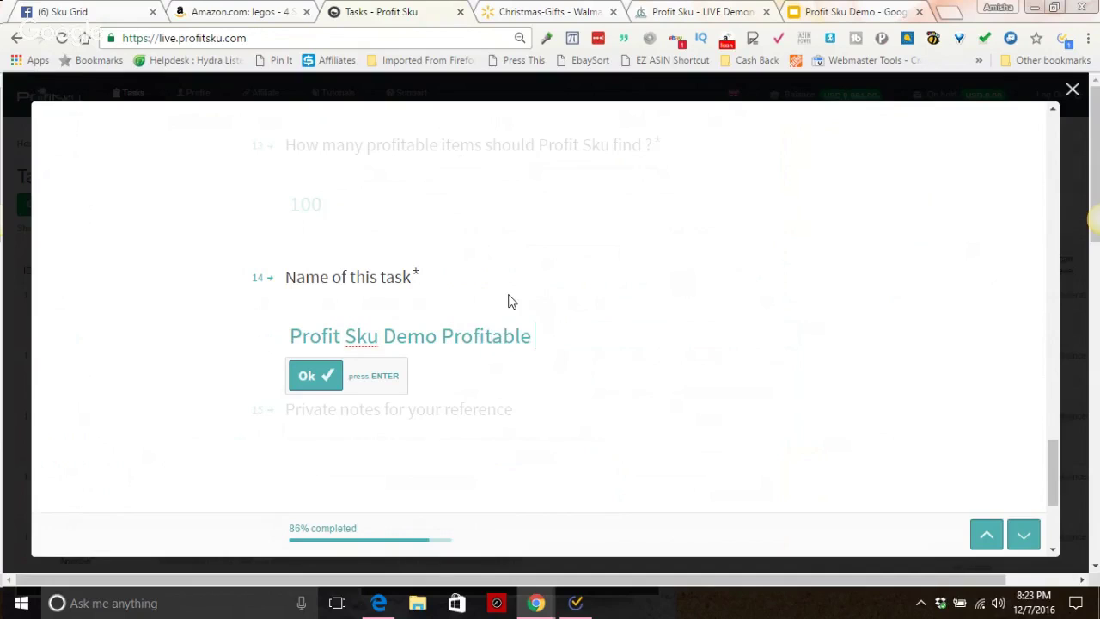
text(Items)
key(Return)
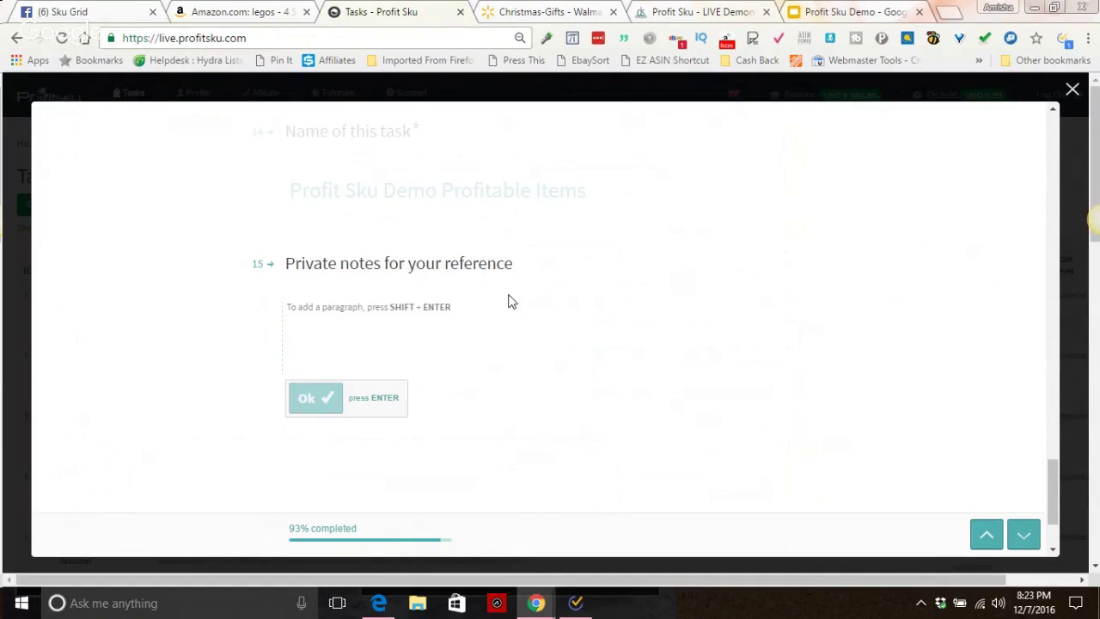
Enter "igsdihis" as the private note and submit the task
text(igsdihis)
key(Return)
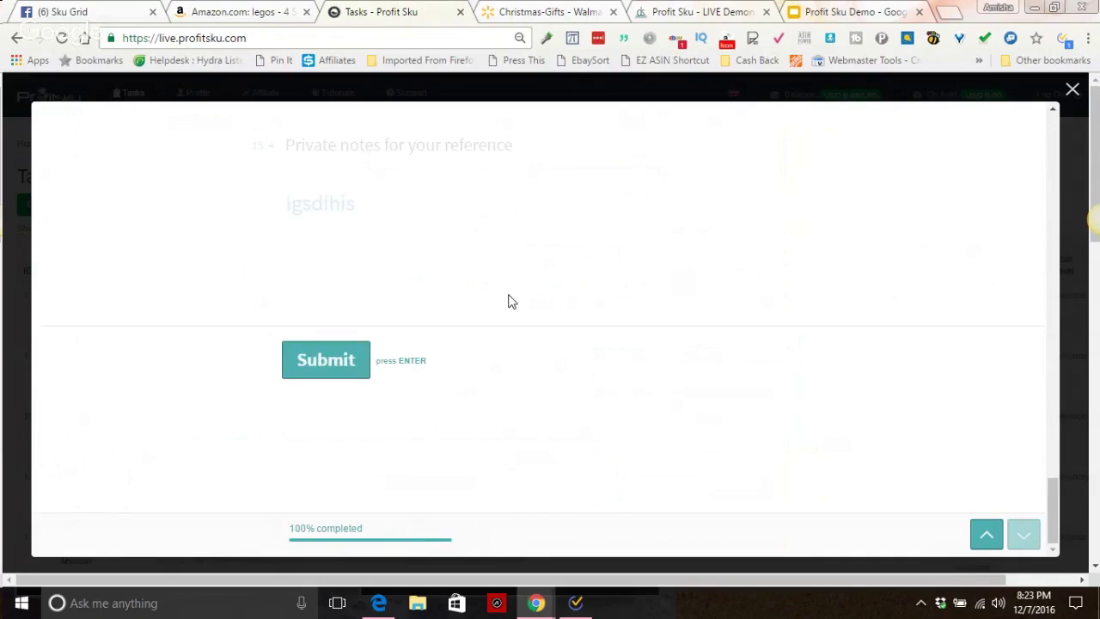
key(Return)
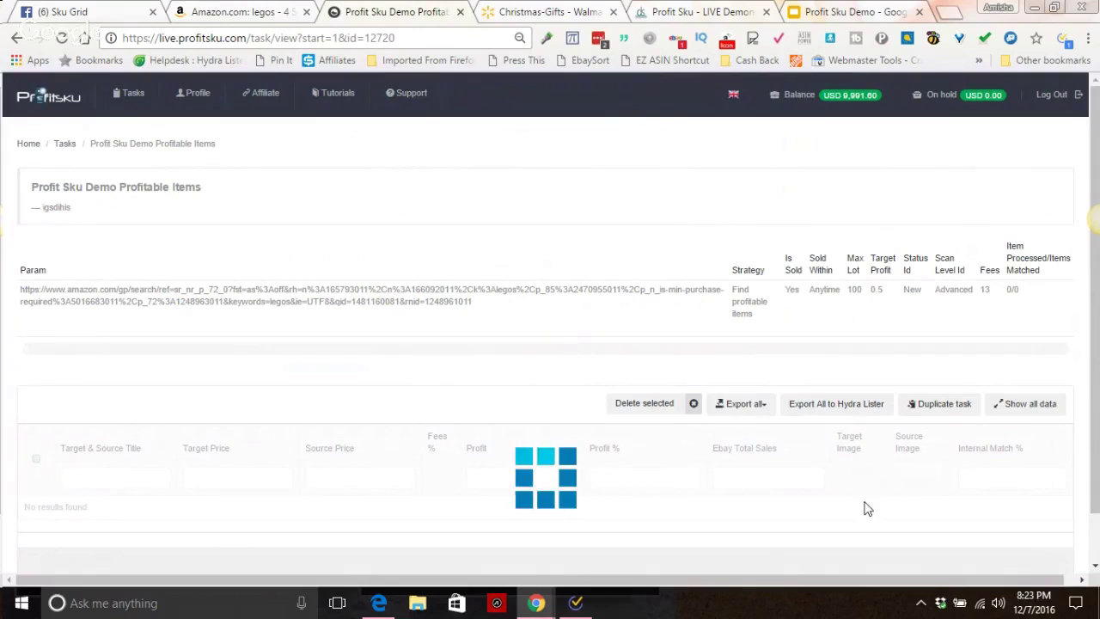
Return to the task list and start another task with United States as the selling country and Ebay as the marketplace
click(121, 94)
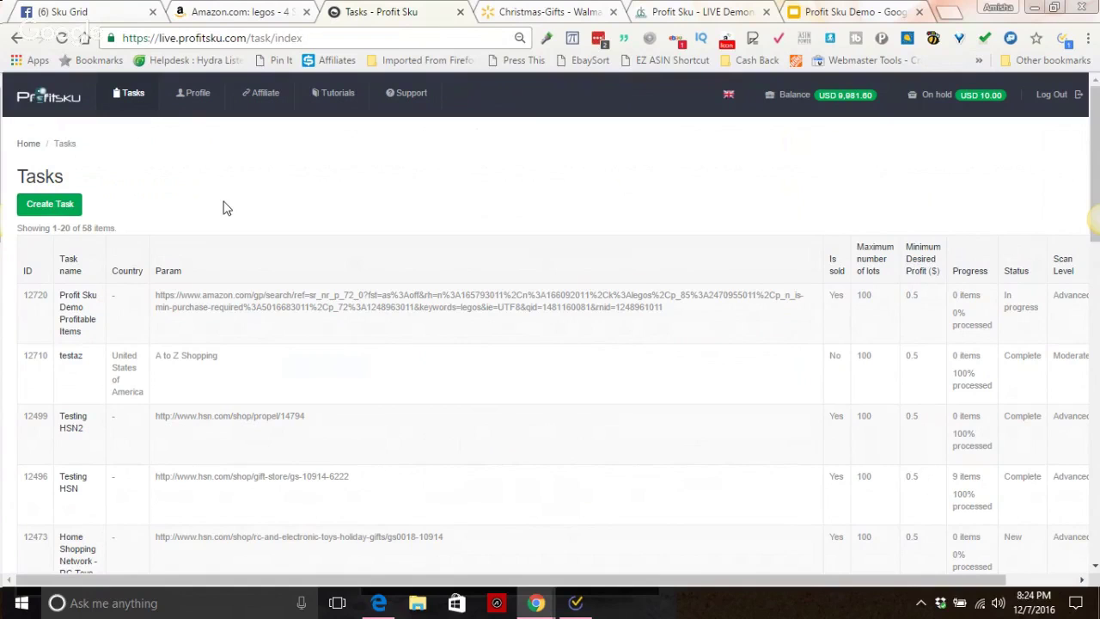
click(68, 210)
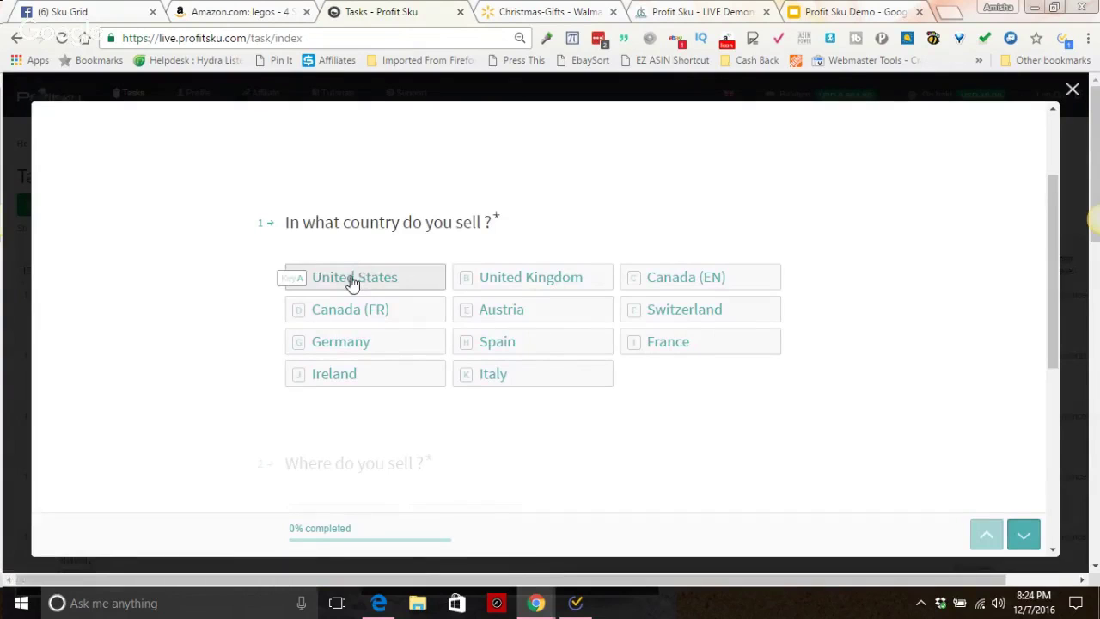
click(355, 284)
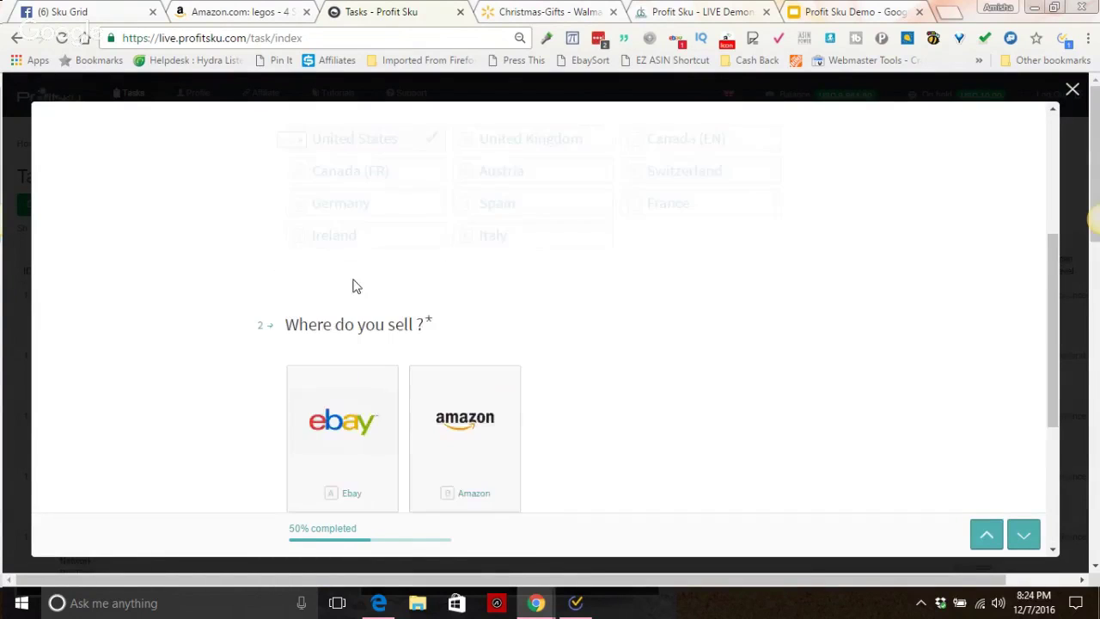
click(350, 295)
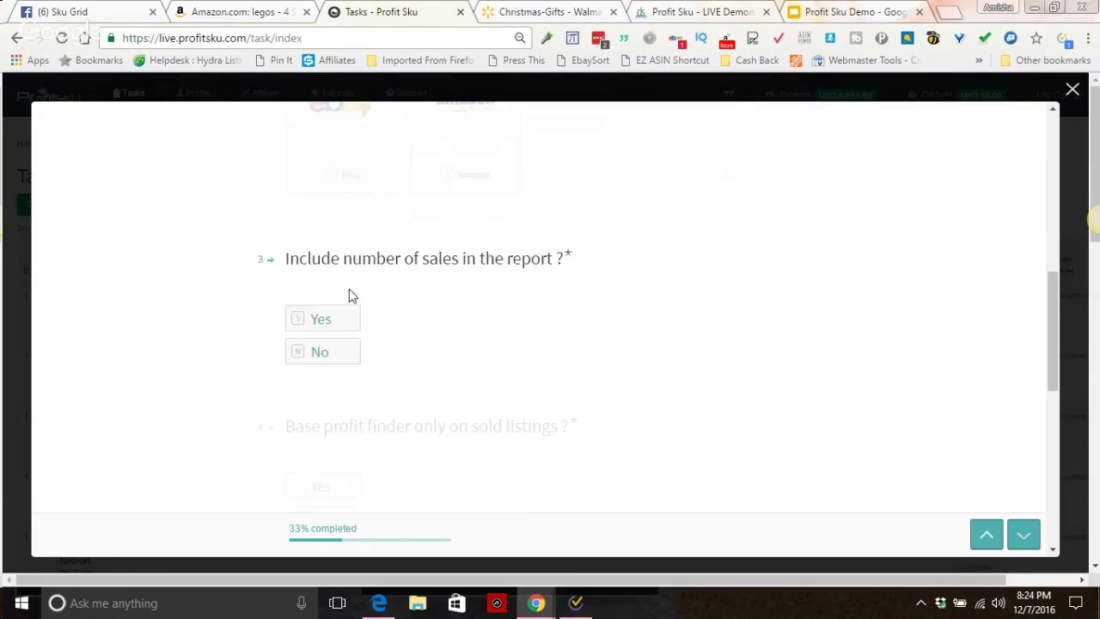
Include the number of sales in the report and base the profit finder only on listings sold within 30 Days
key(y)
click(322, 320)
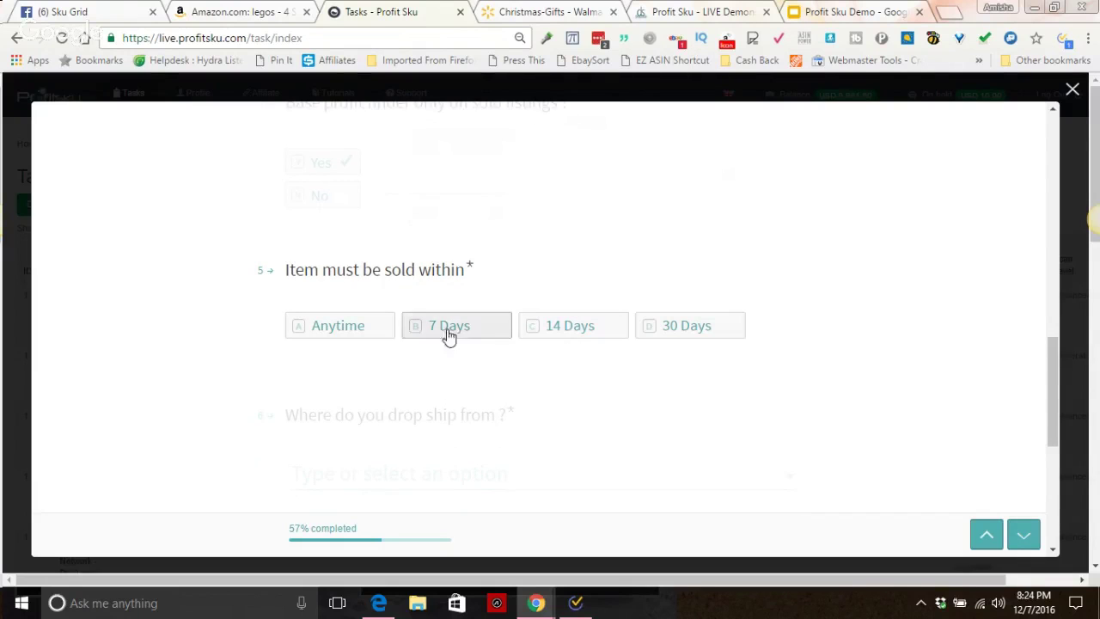
click(719, 342)
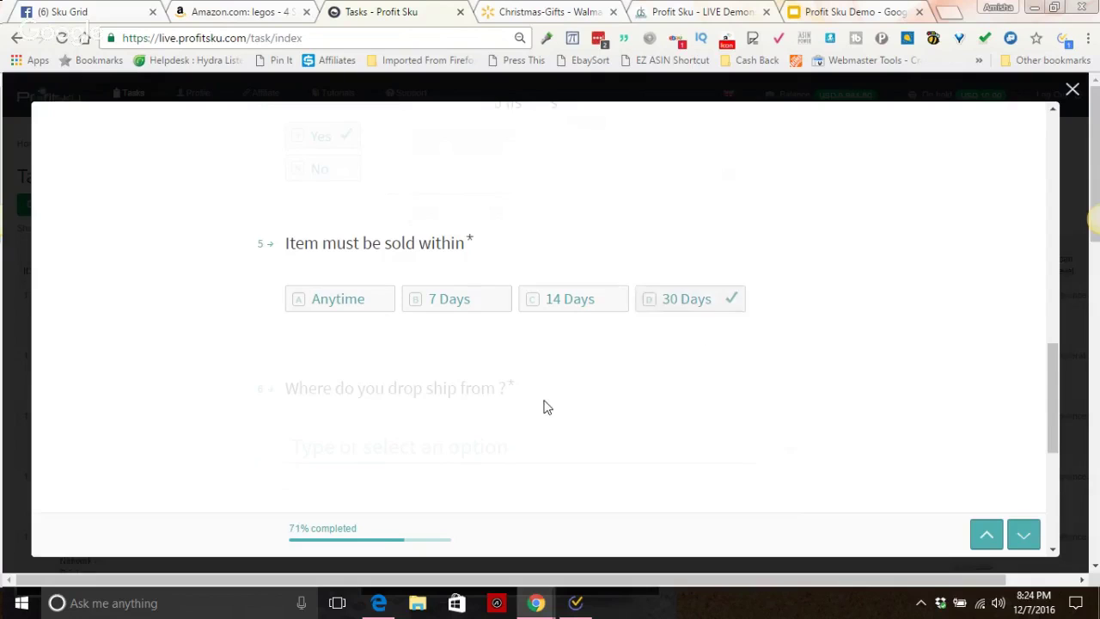
Set Amazon.com as the second task's drop-ship source with Buy Box as its target price level
click(372, 327)
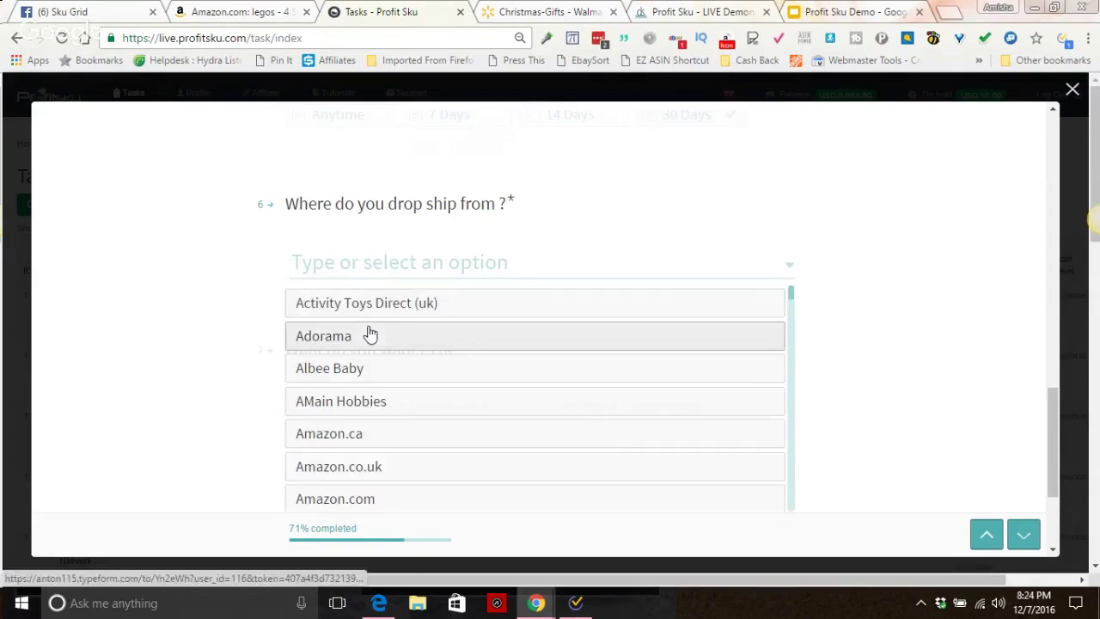
text(amazon.com)
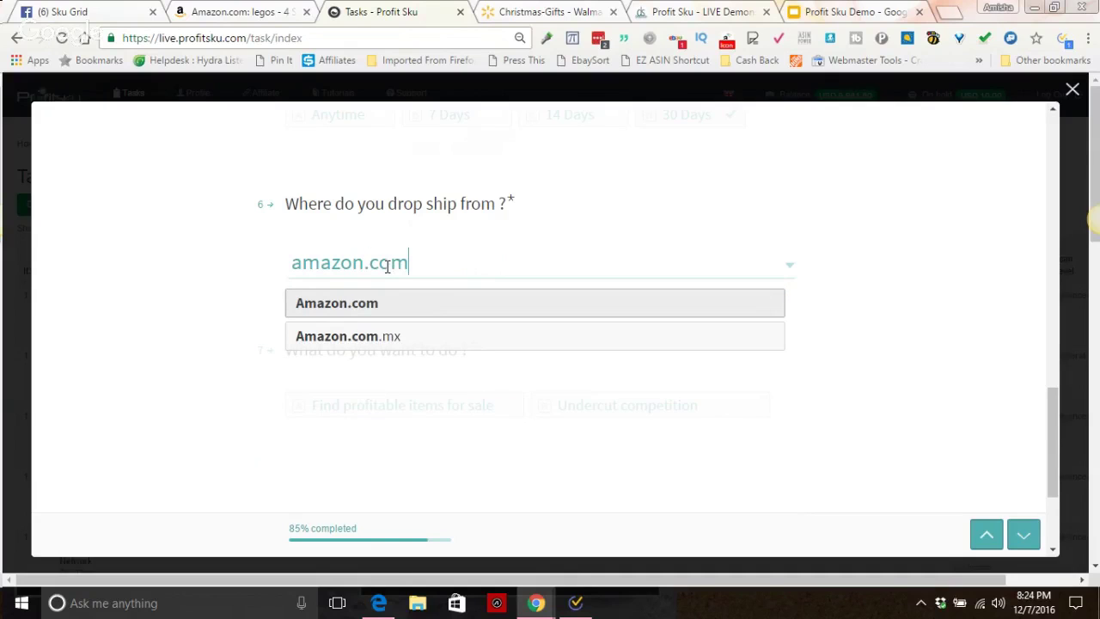
click(349, 301)
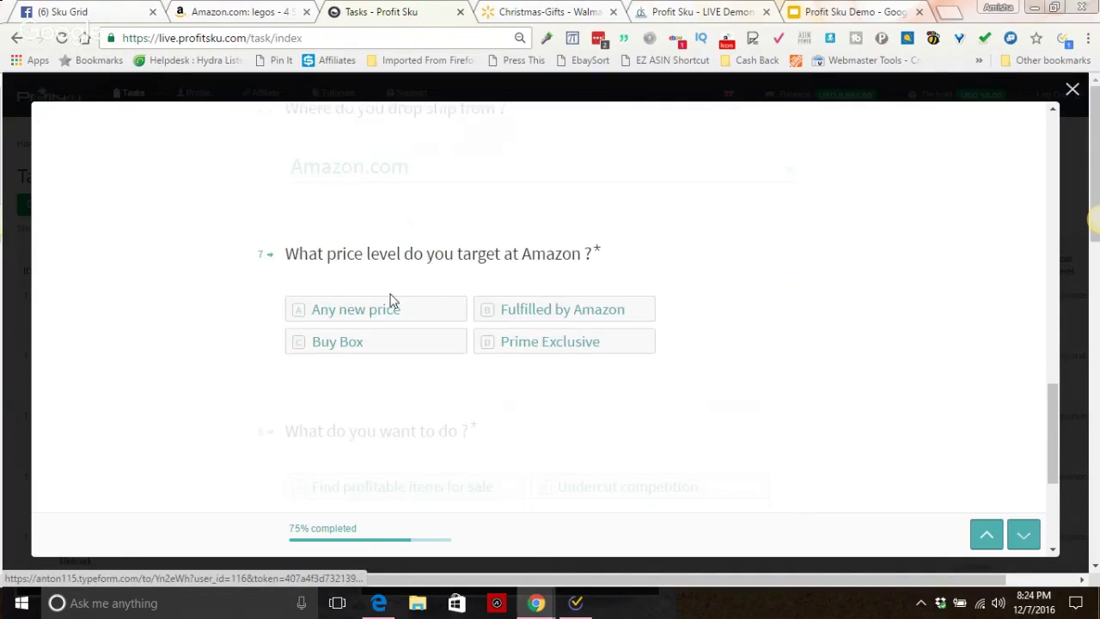
click(331, 344)
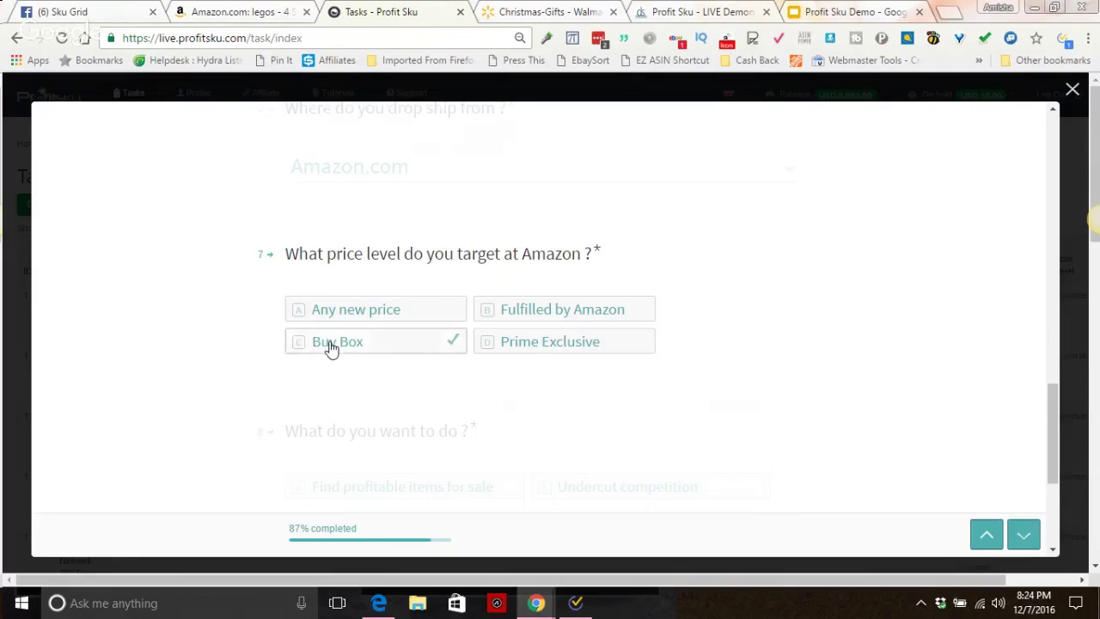
Choose Undercut competition as the task's purpose and enter the competitor's Ebay seller ID
click(610, 327)
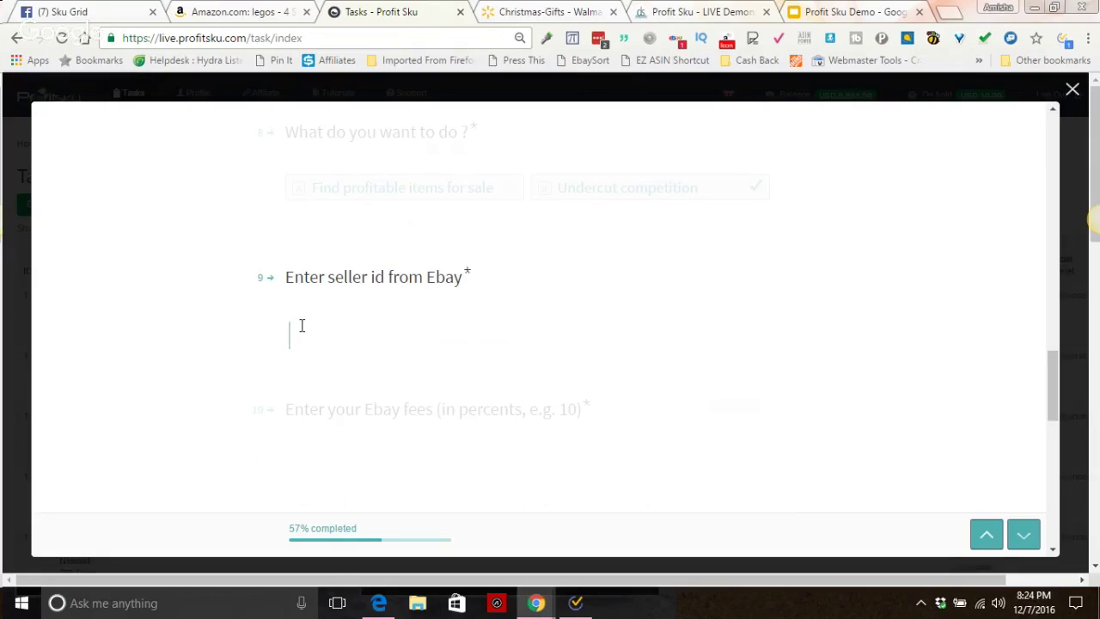
text(greenteamsi)
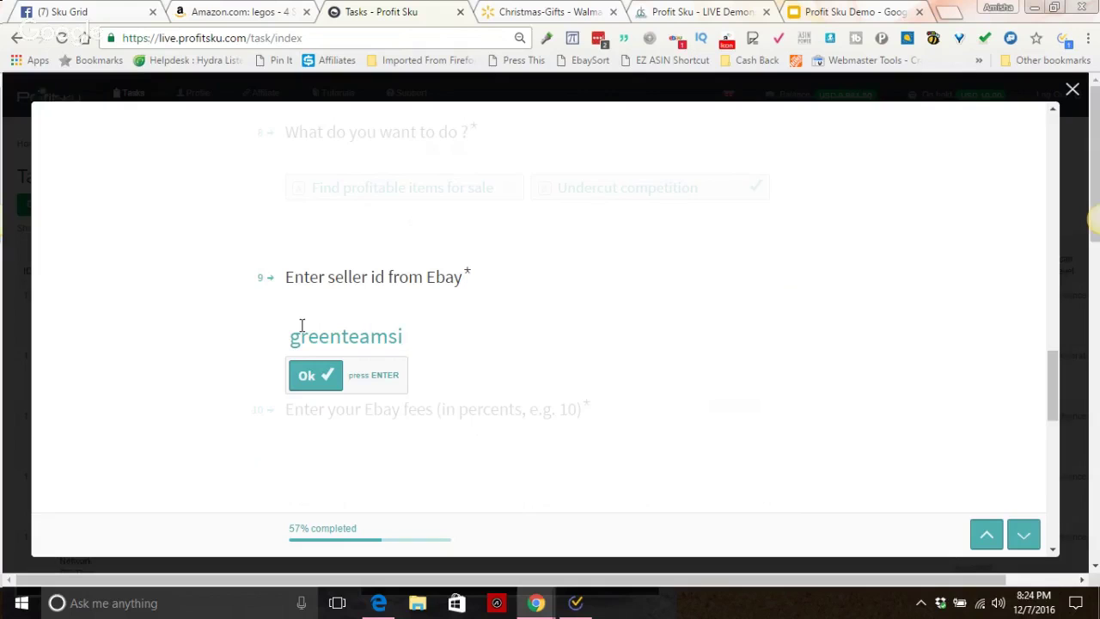
key(Return)
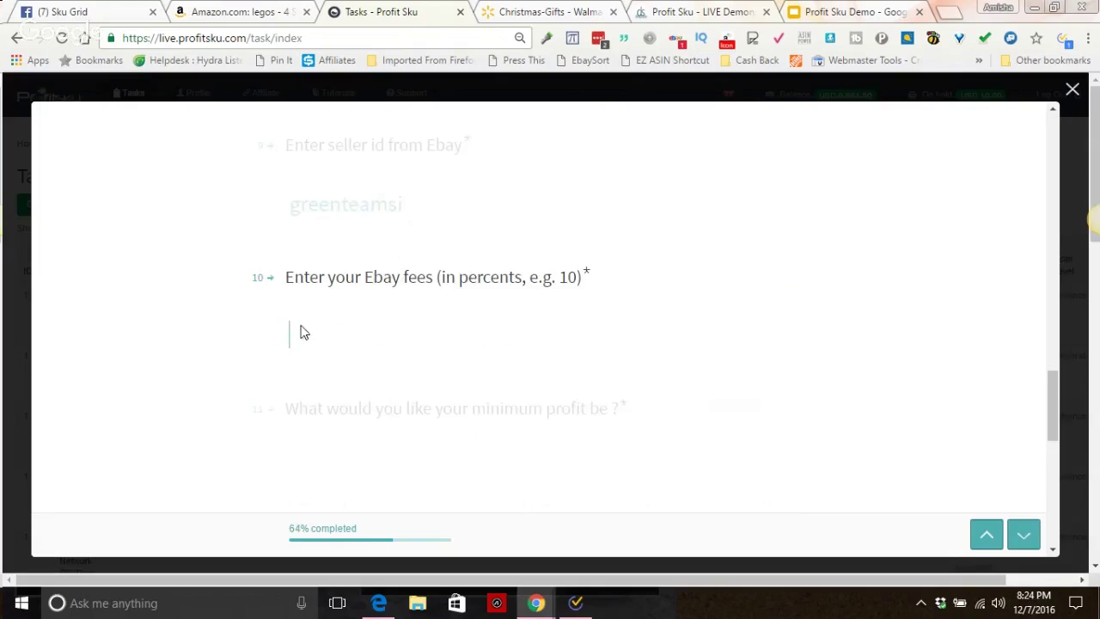
Set the undercutting task's Ebay fees to 13 percent, minimum profit to 0.50 and number of profitable items to 100
text(13)
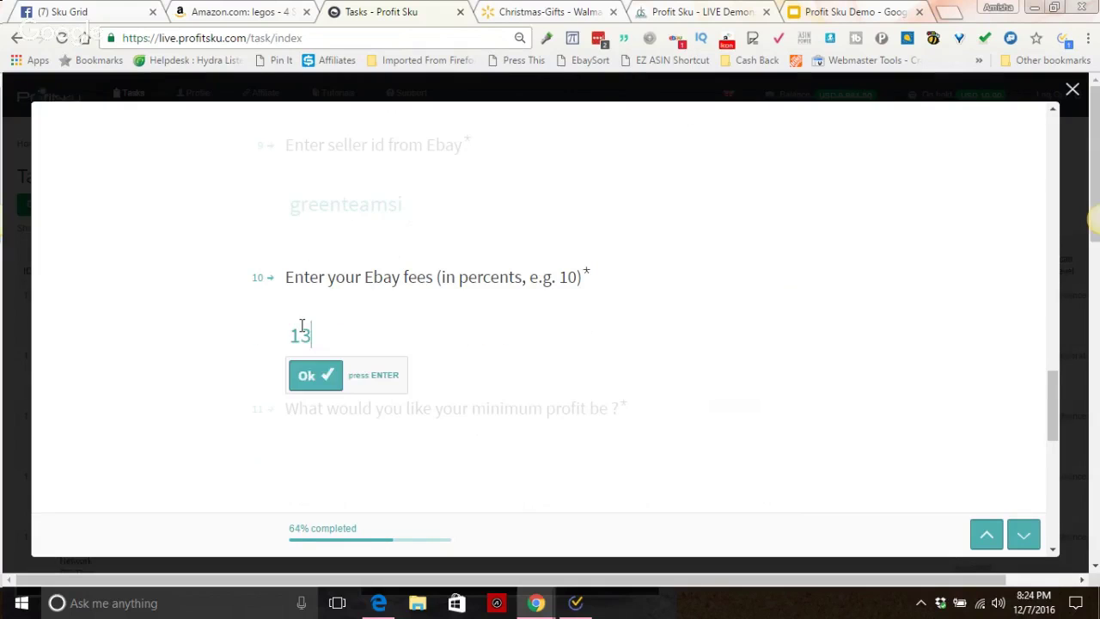
key(Return)
text(0.50)
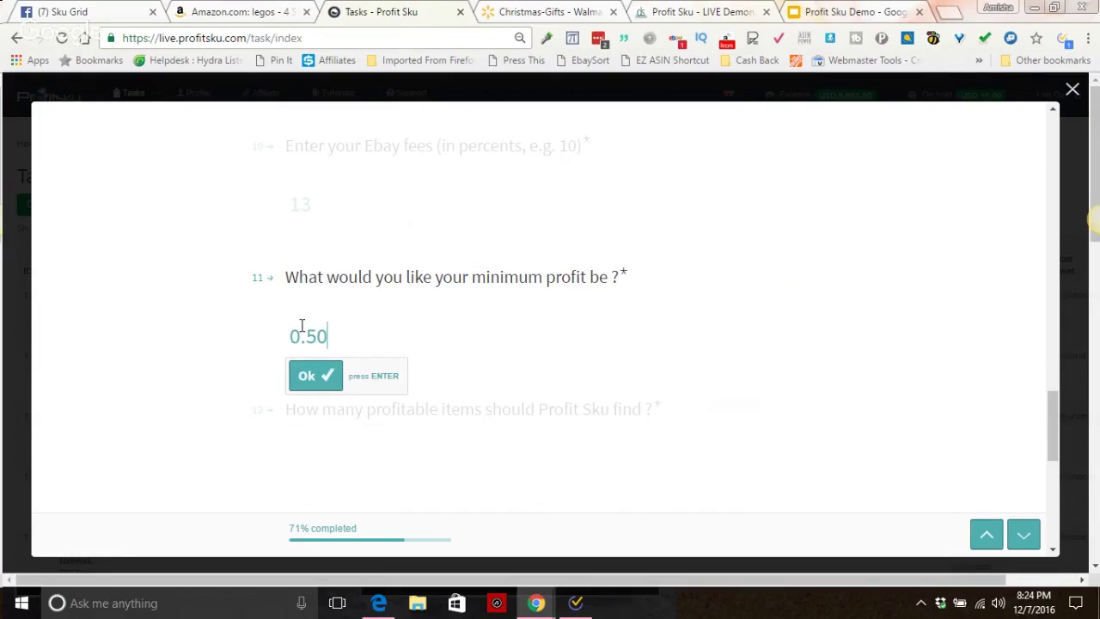
key(Return)
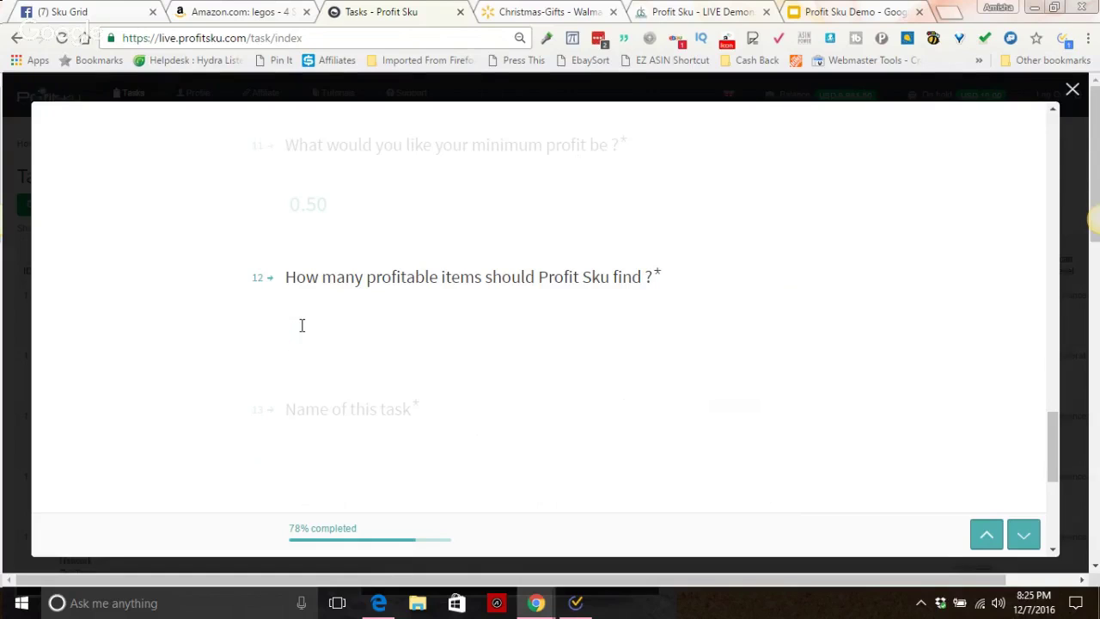
text(00)
key(Return)
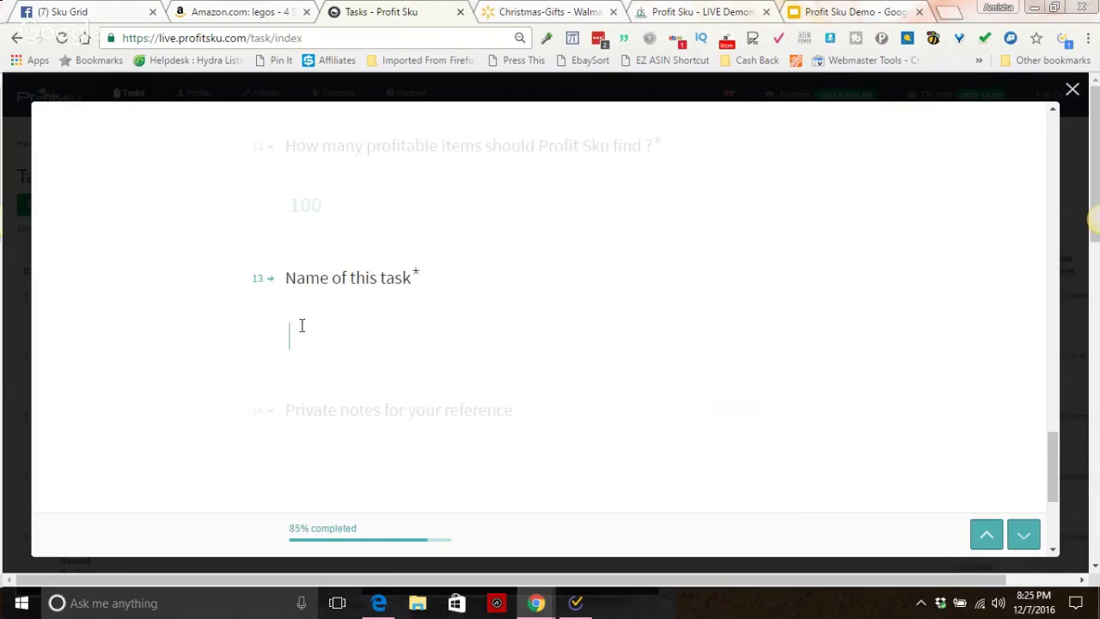
Name the task "Undercutting Demo" and submit it with the private notes left blank
text(Under)
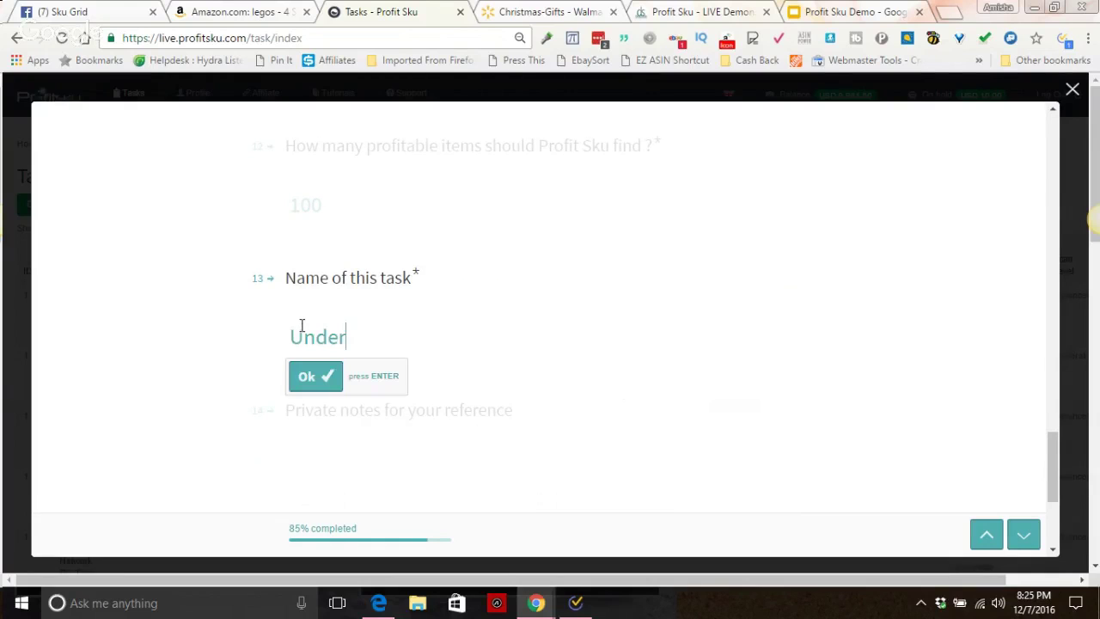
text(cutting Demo)
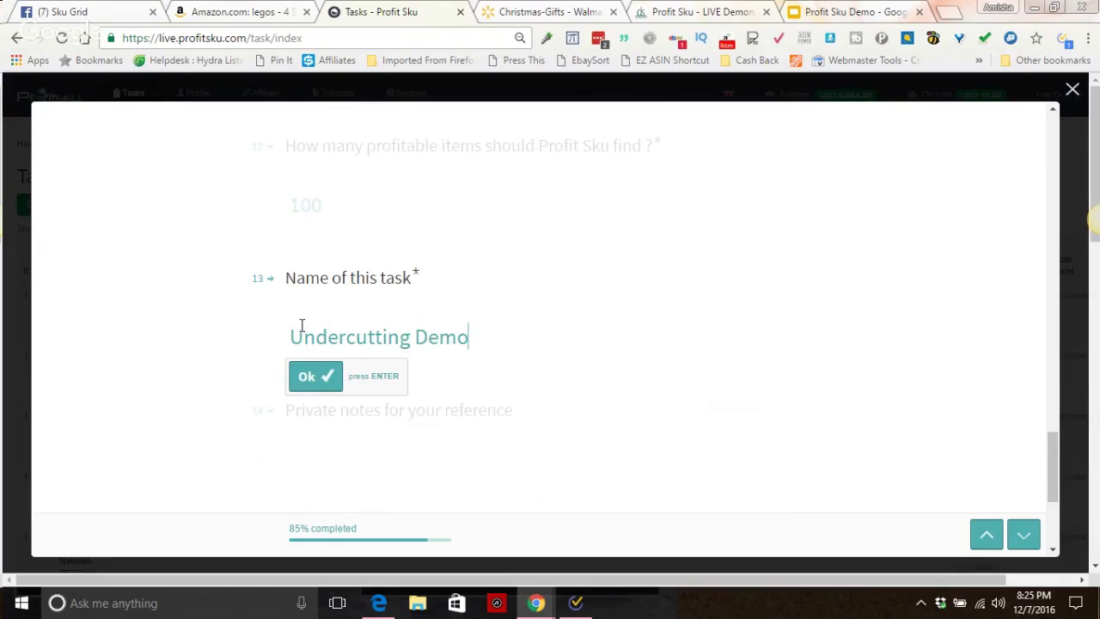
key(Return)
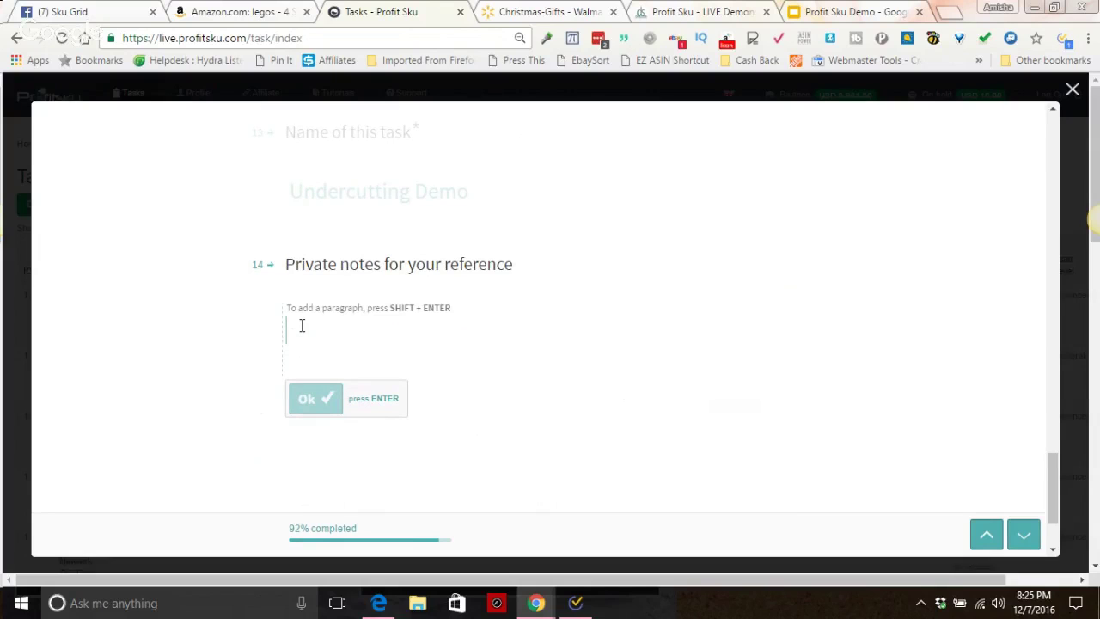
key(Return)
key(Return)
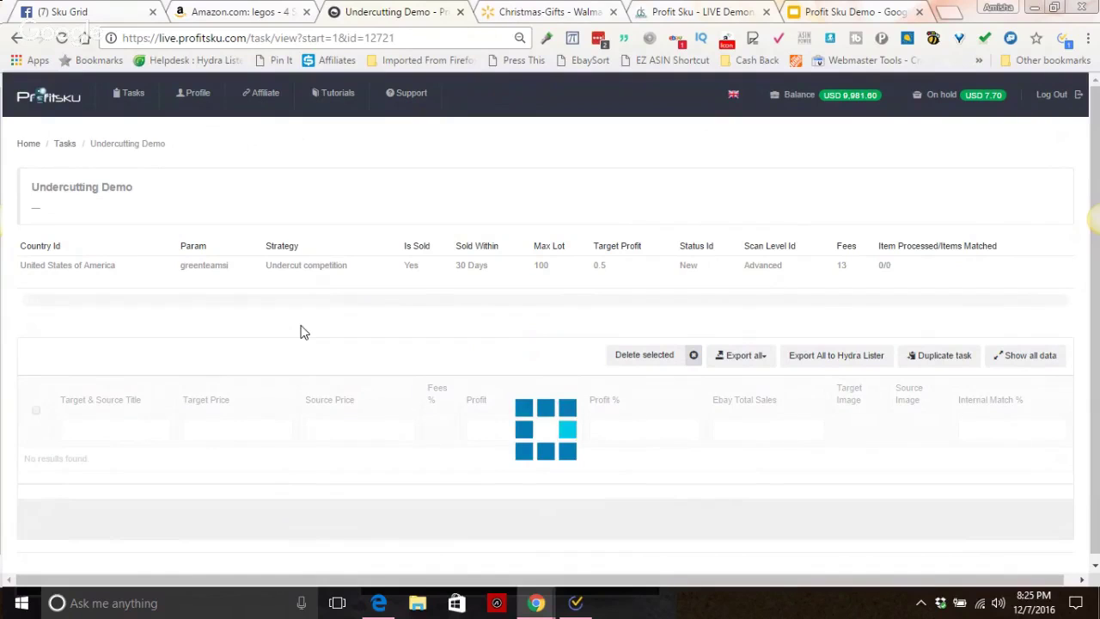
Return to the task list and view the results of the Profit Sku Demo Profitable Items task
click(139, 102)
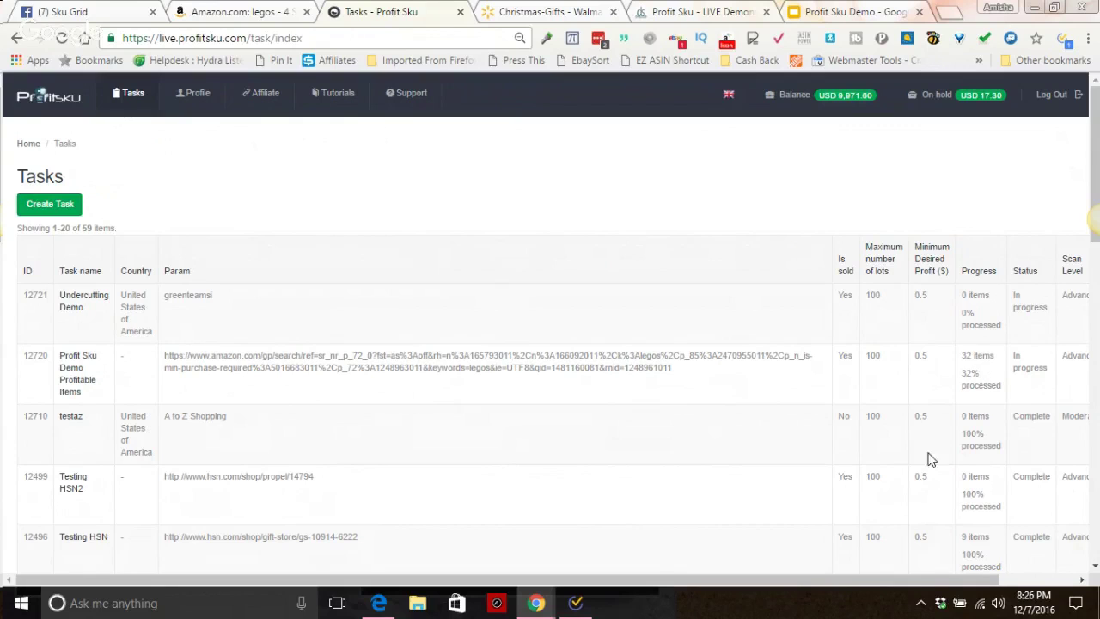
drag(757, 583, 865, 585)
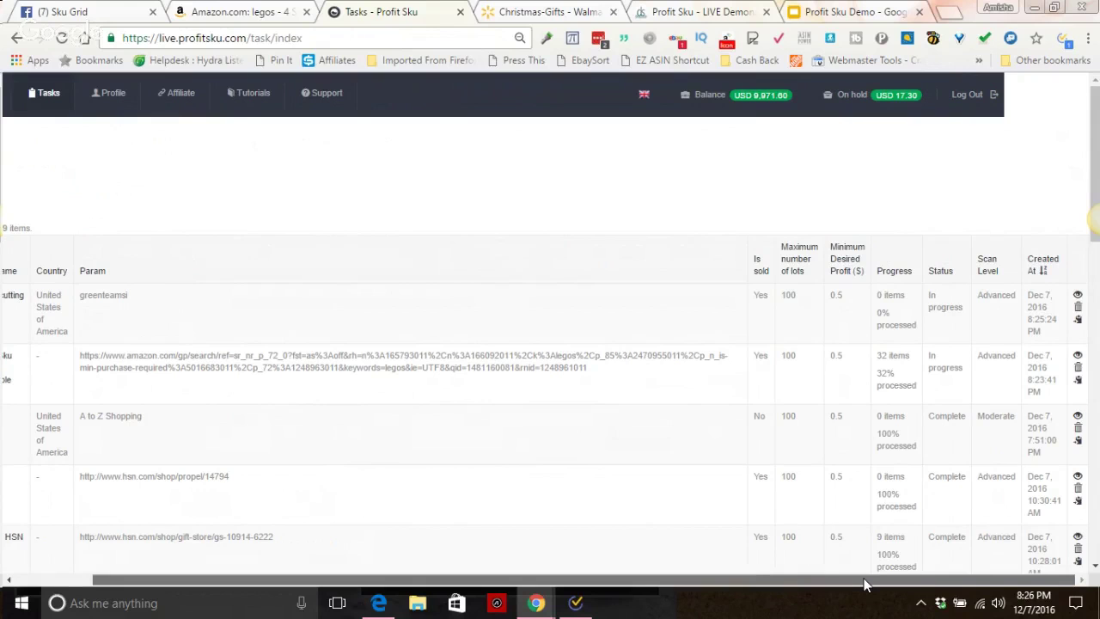
click(1077, 356)
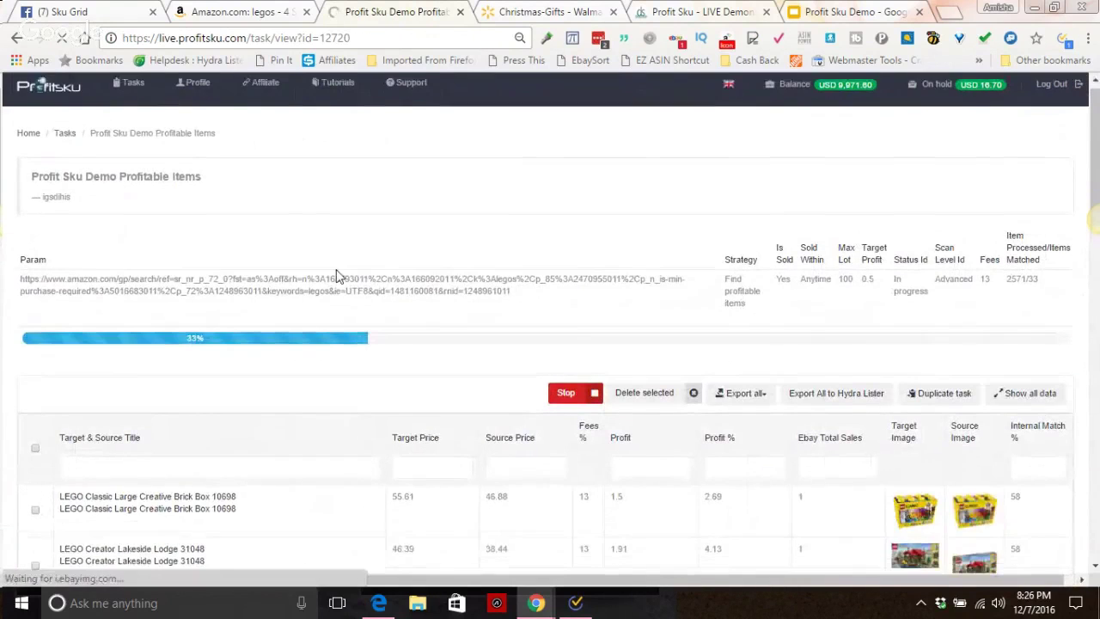
scroll(334, 312, down, 10)
scroll(336, 310, up, 10)
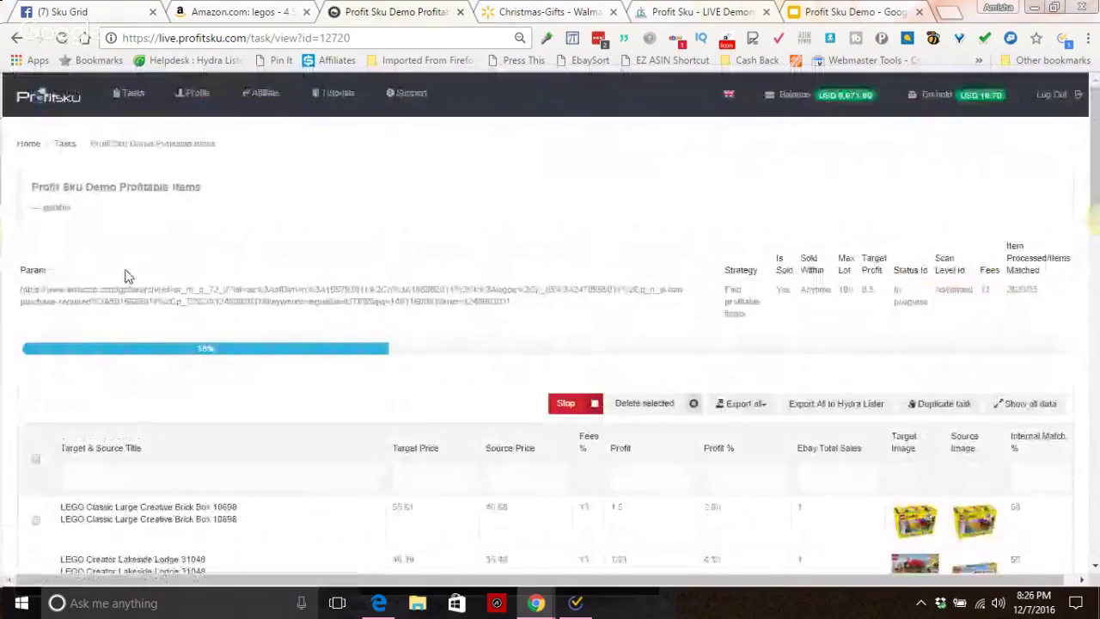
Go back to the task list and start a third task with United States as the selling country and Amazon as the marketplace
click(130, 96)
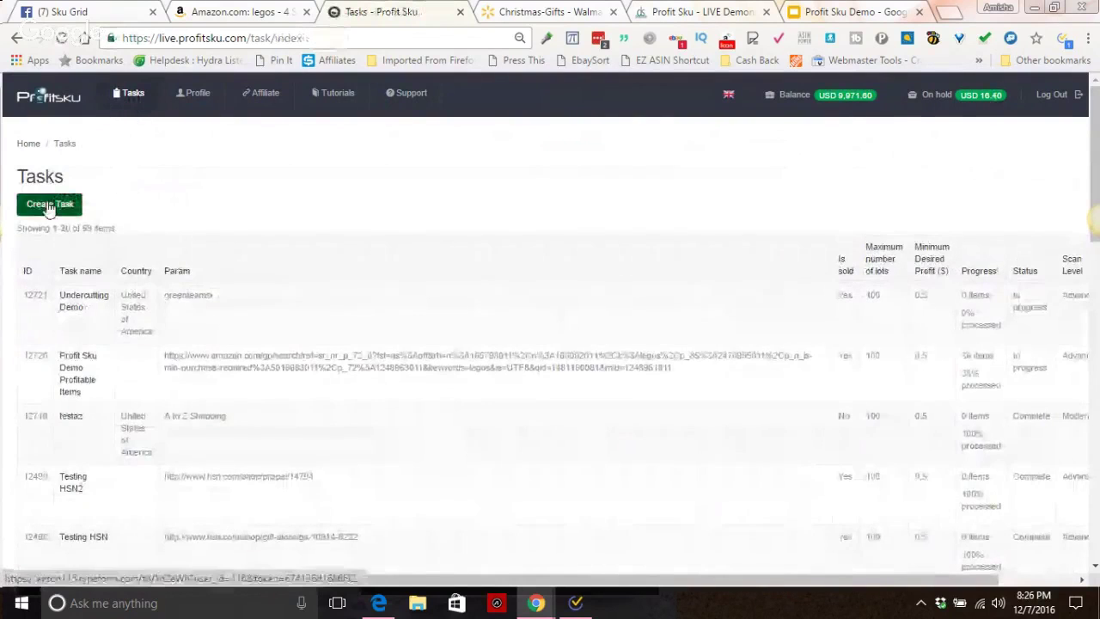
click(49, 204)
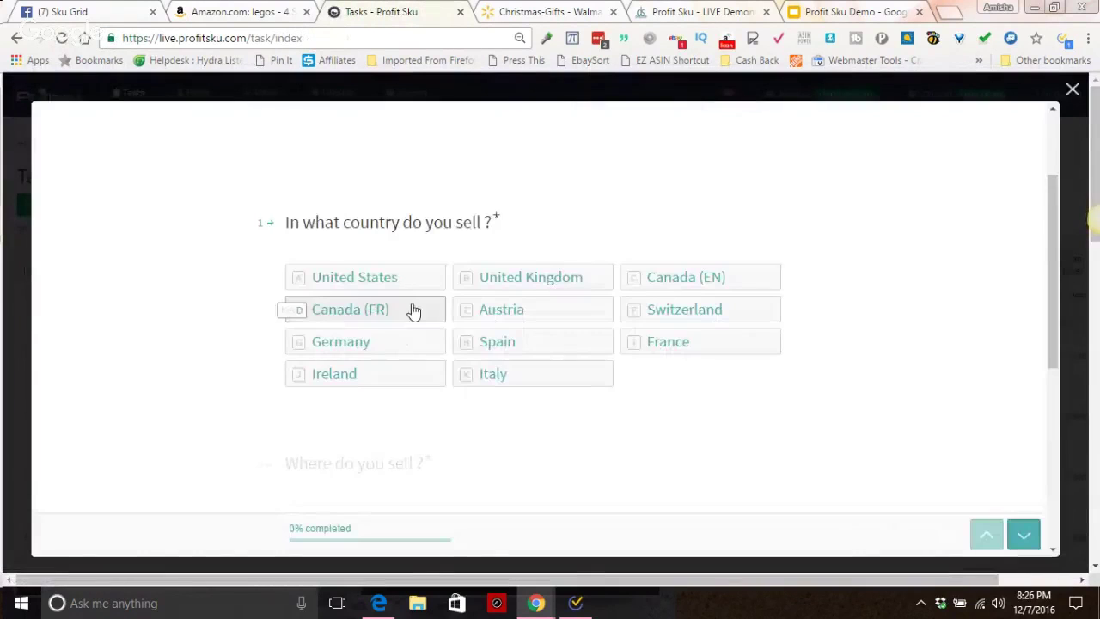
click(361, 283)
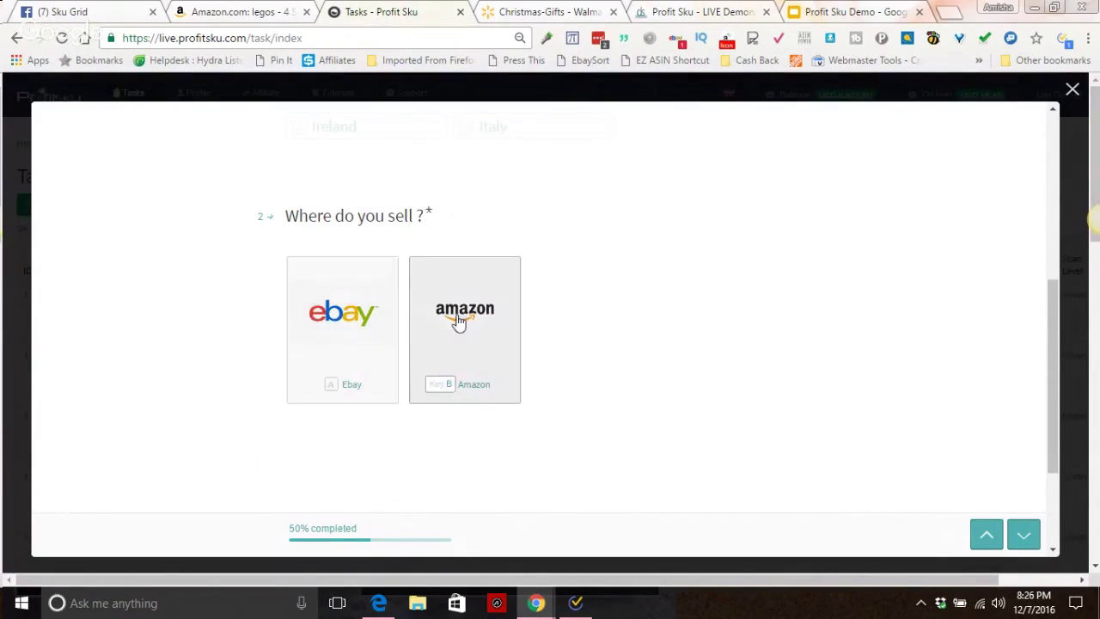
click(464, 302)
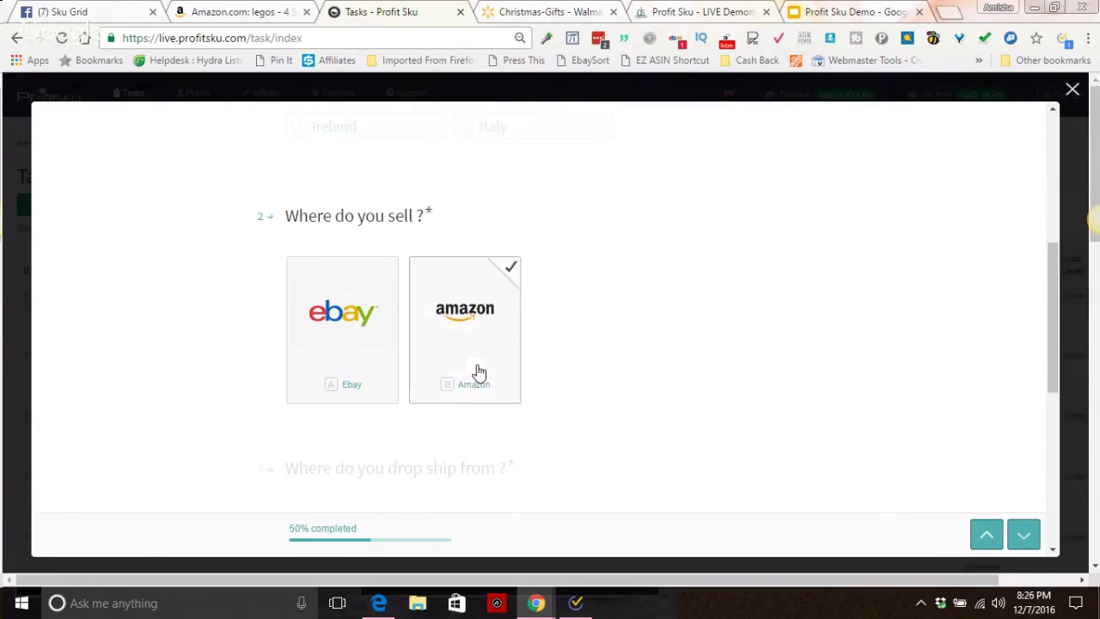
Set Walmart as the drop-ship source and choose to find profitable items for sale using a catalog or search URL
click(371, 331)
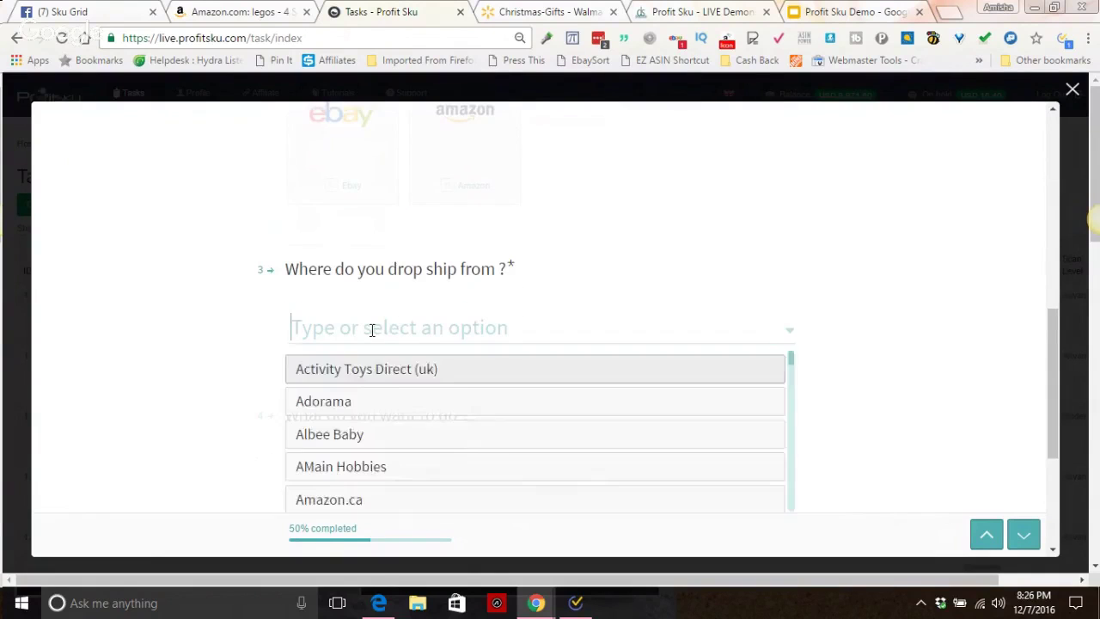
text(walmart)
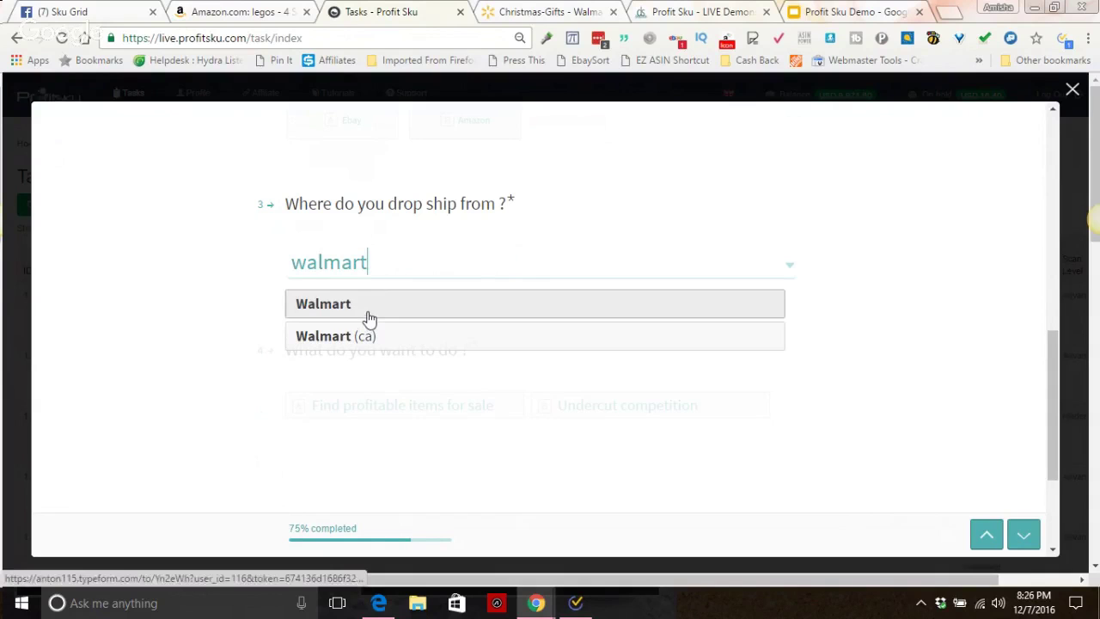
click(369, 317)
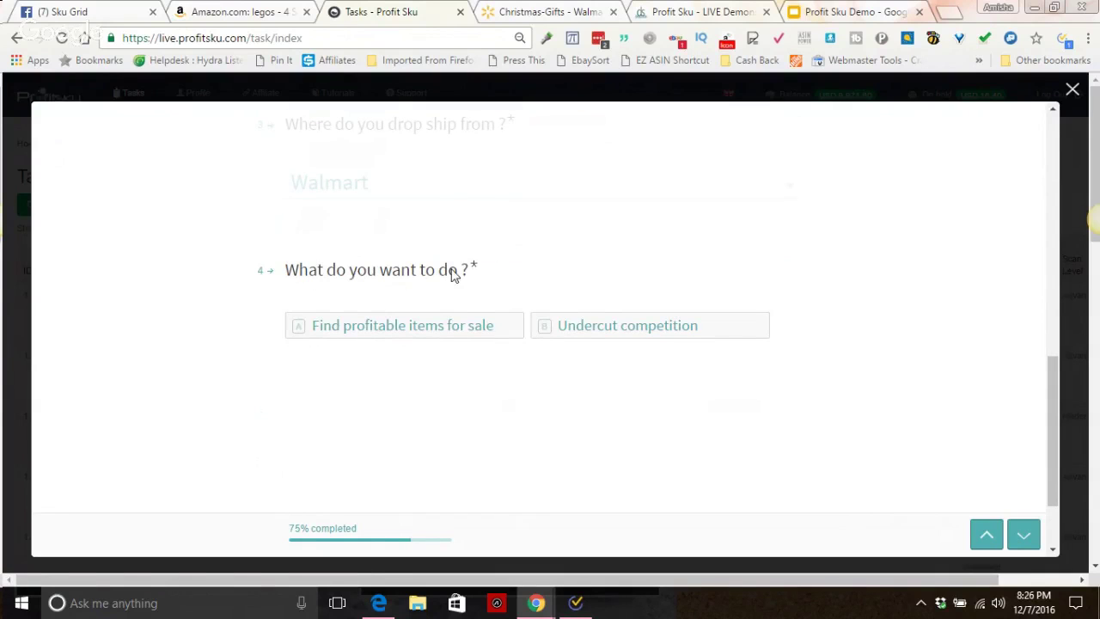
click(407, 333)
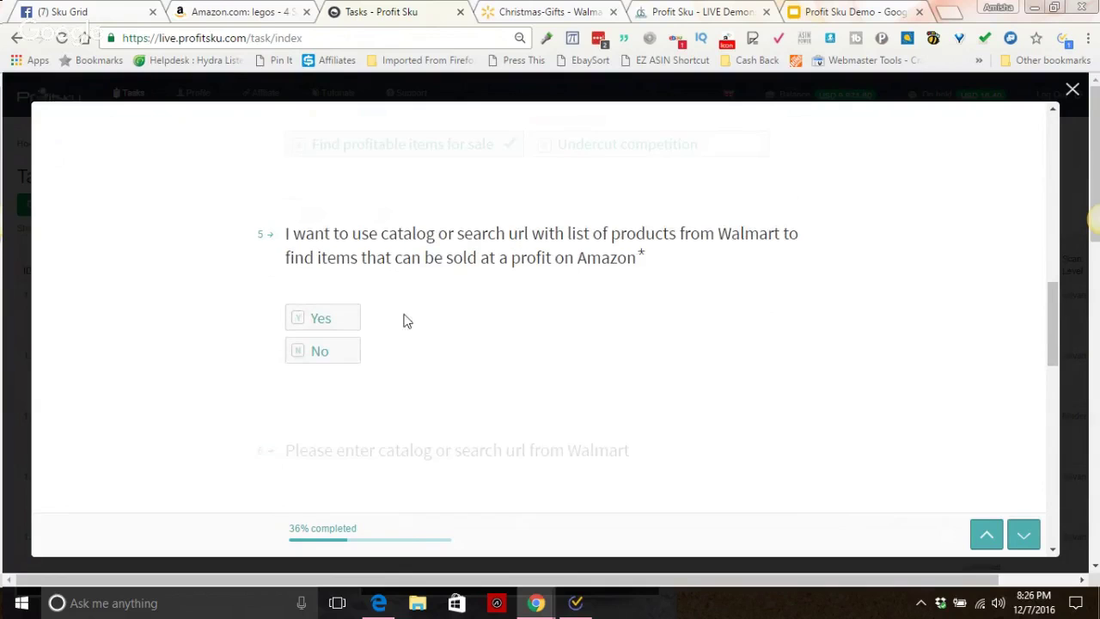
click(338, 319)
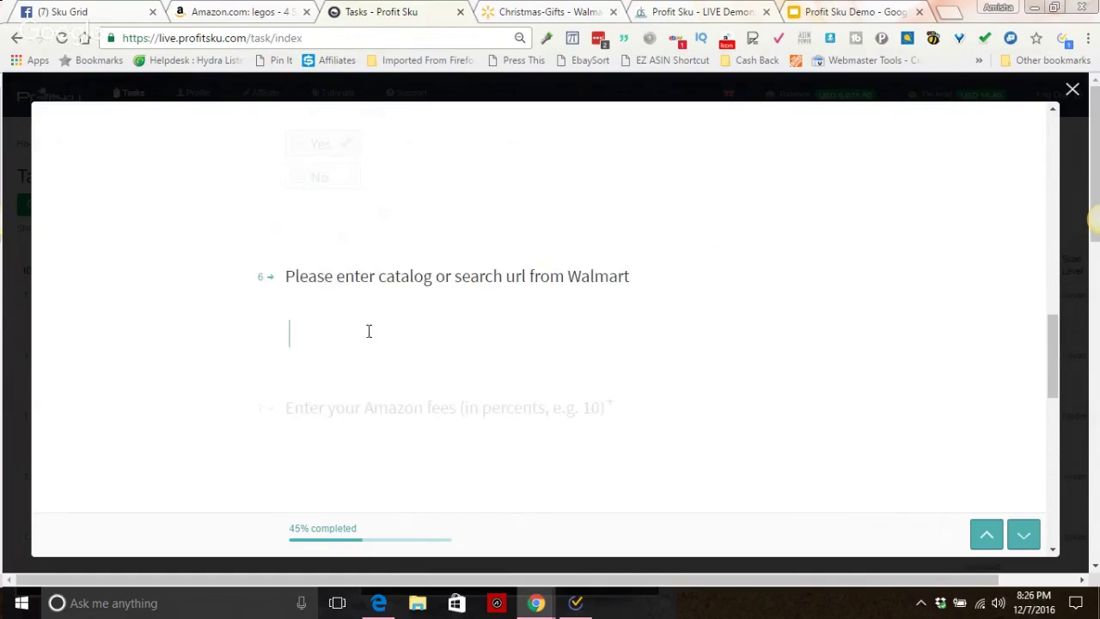
Copy the address of the open Walmart Christmas-Gifts page and enter it as the task's Walmart catalog URL
click(520, 14)
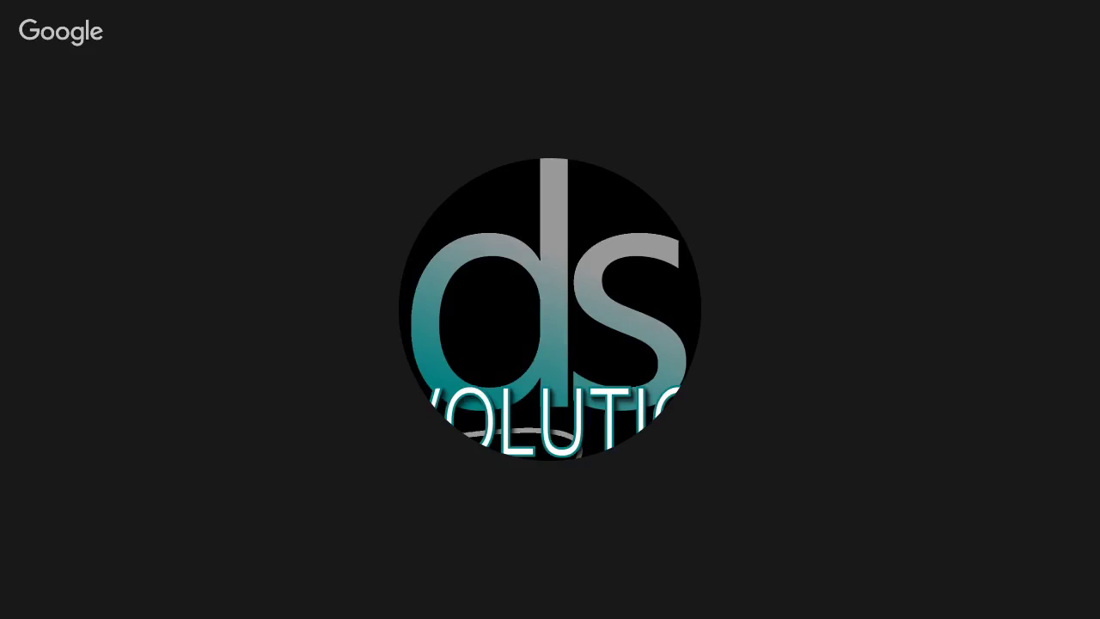
right_click(357, 43)
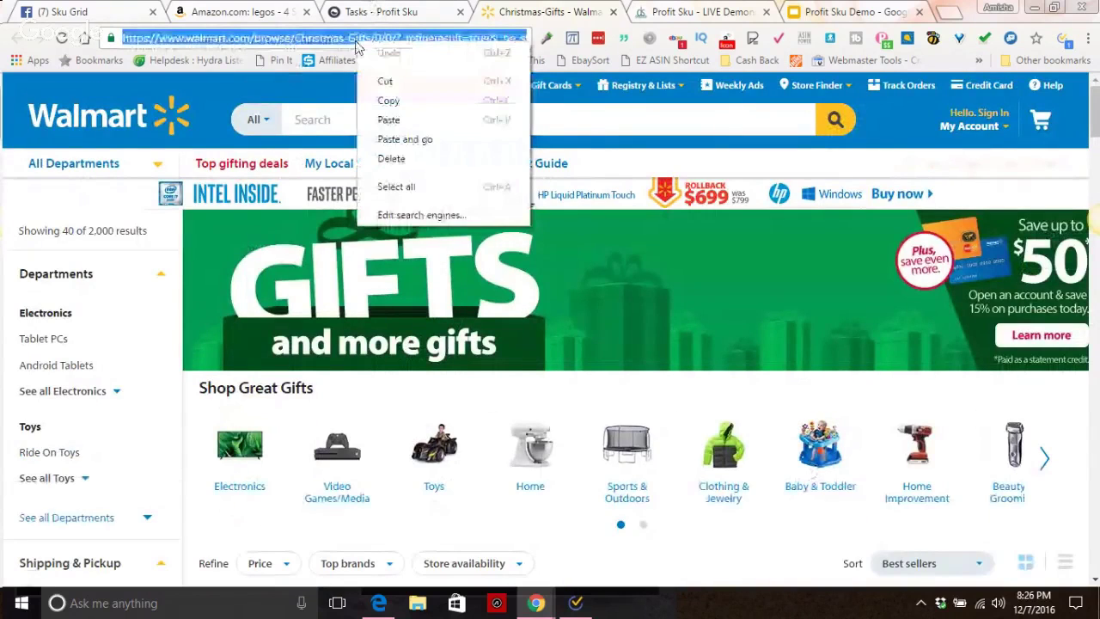
click(388, 100)
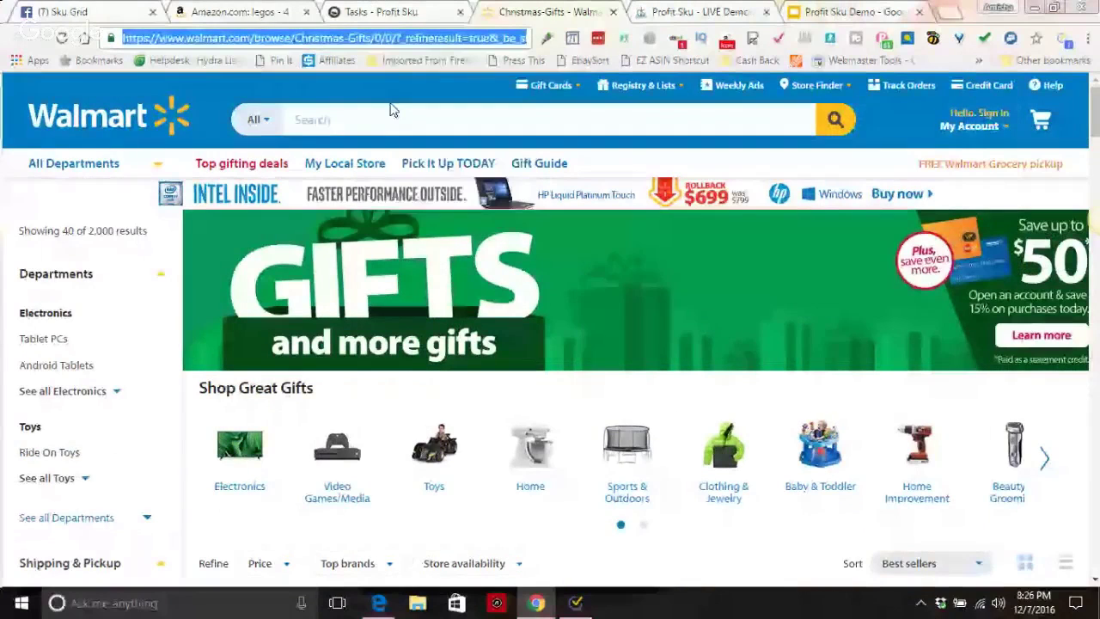
key(ctrl+shift+Tab)
right_click(314, 325)
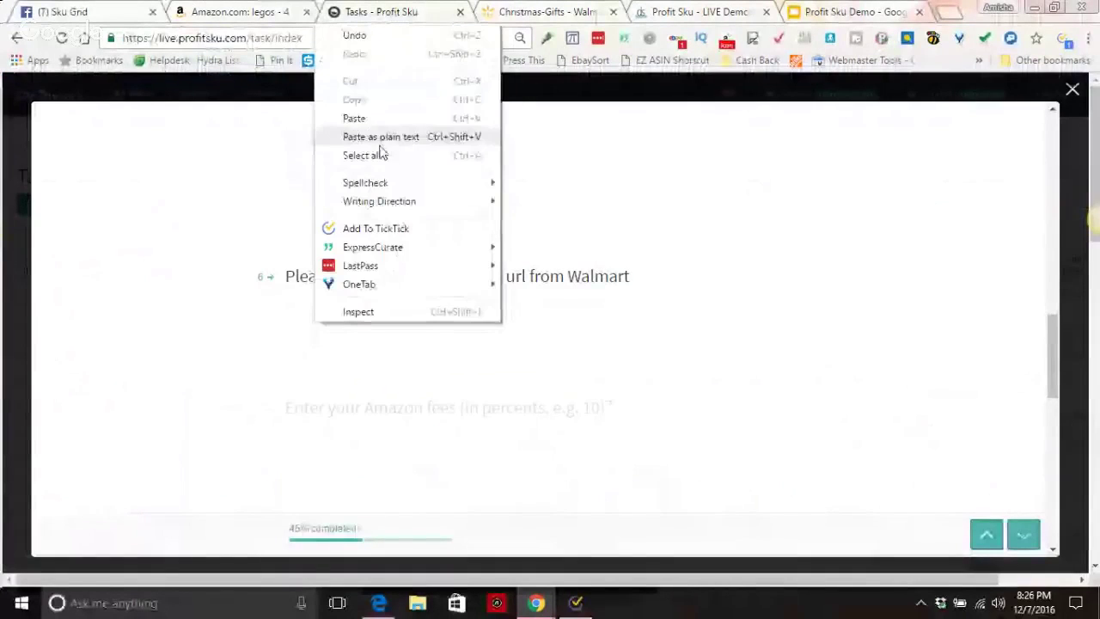
click(376, 118)
key(Return)
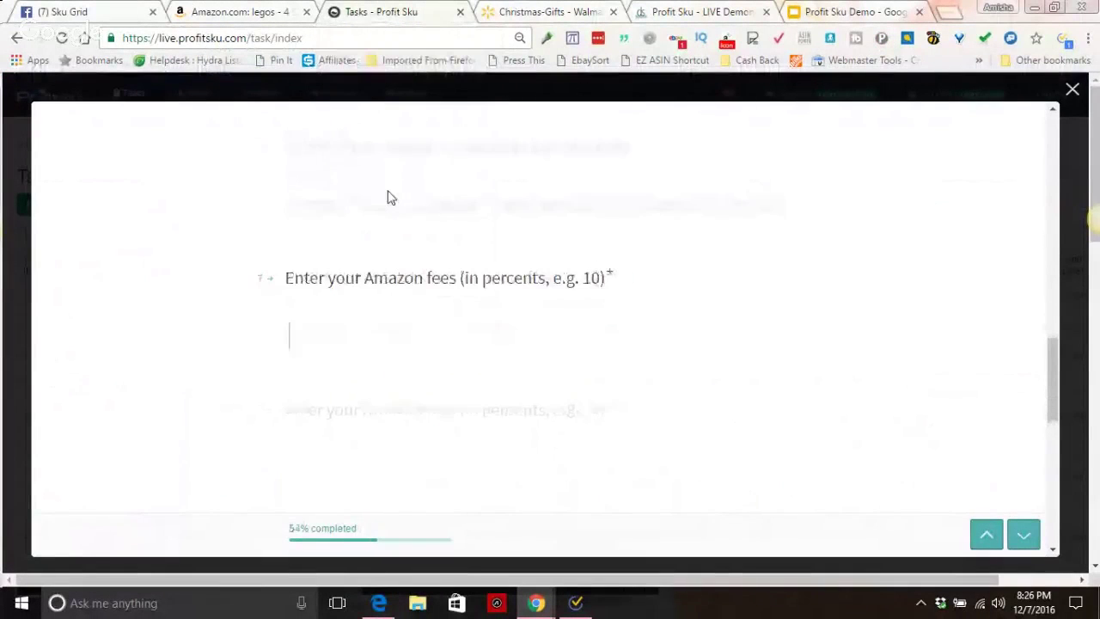
Set the Amazon fees to 15 percent, the minimum profit to 0.50 and the number of profitable items to 100
text(15)
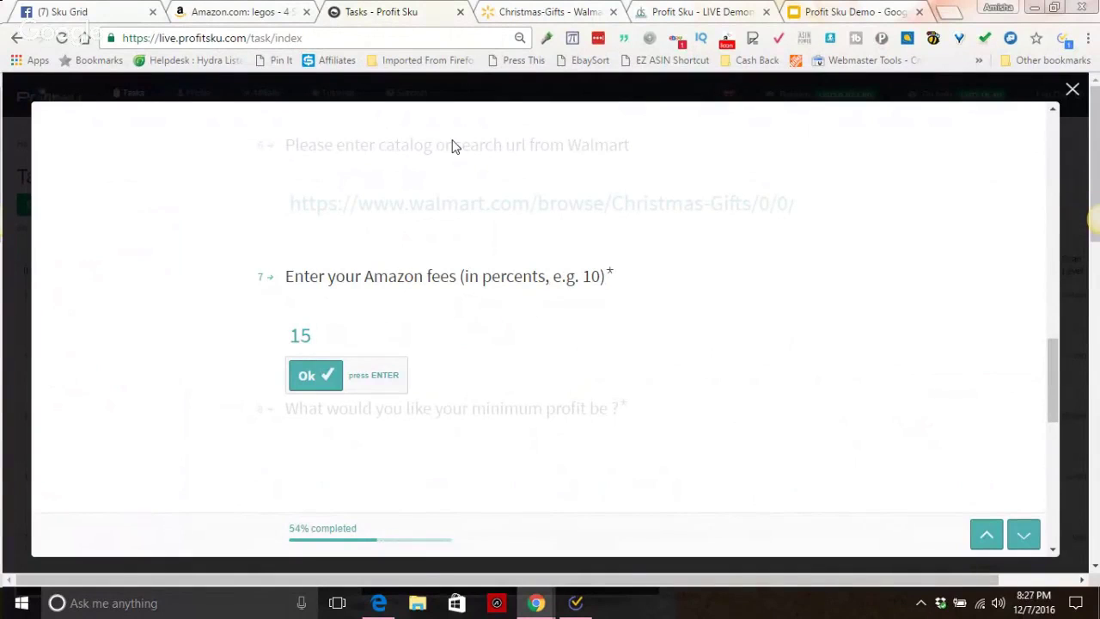
key(Return)
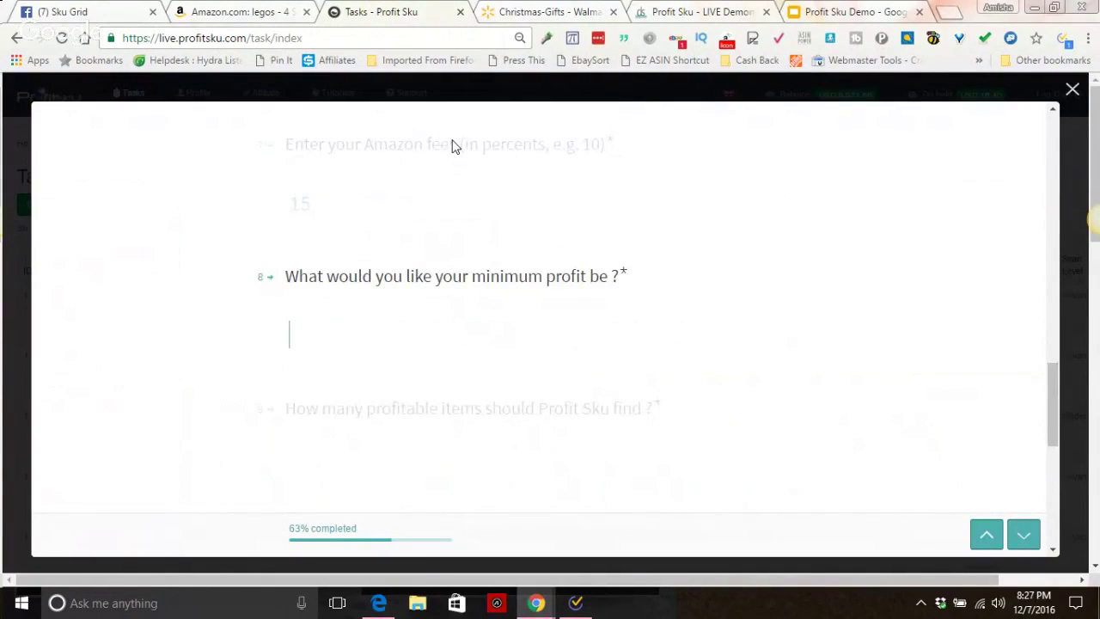
text(0.50)
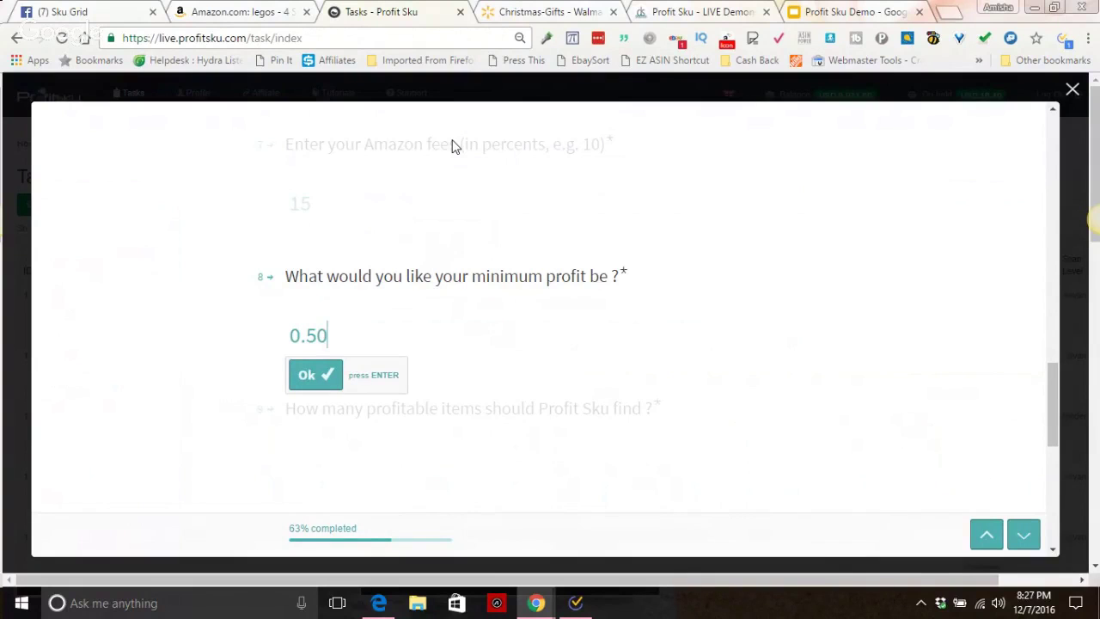
key(Return)
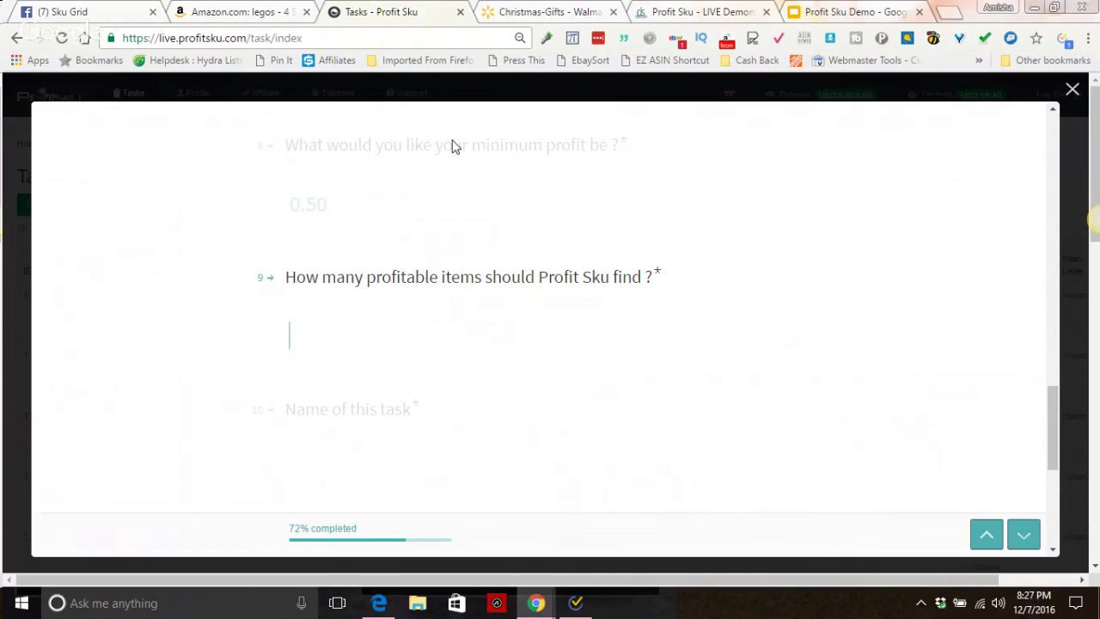
text(100)
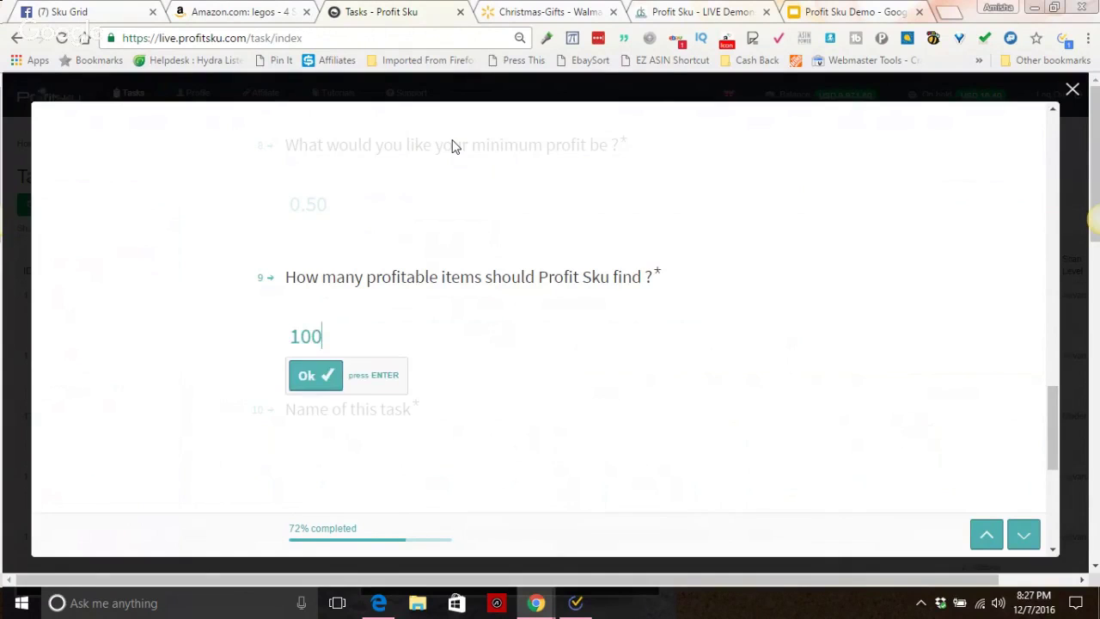
key(Return)
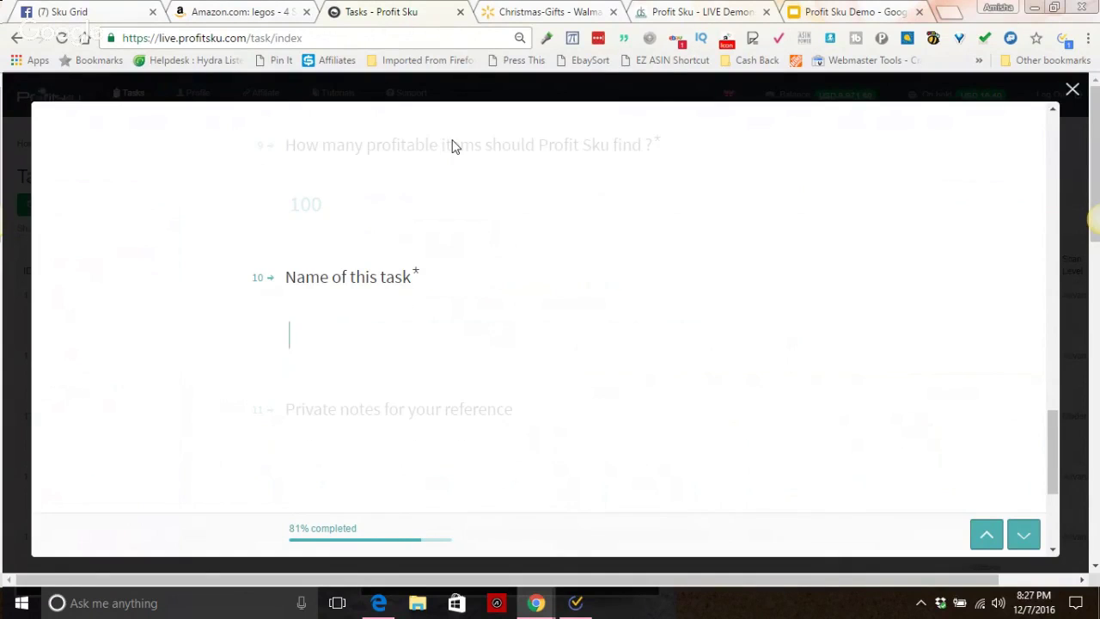
Name the task "Profitable Items from Walmart for Amazon Dropshipping", leave the private notes empty and submit it
text(Profitab)
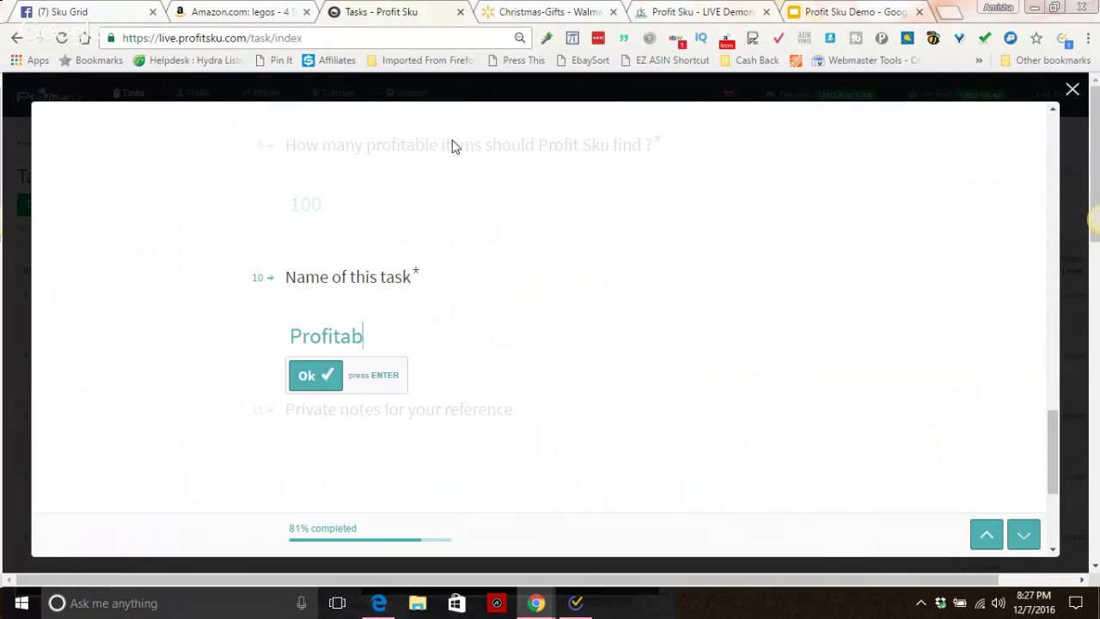
text(le Items from)
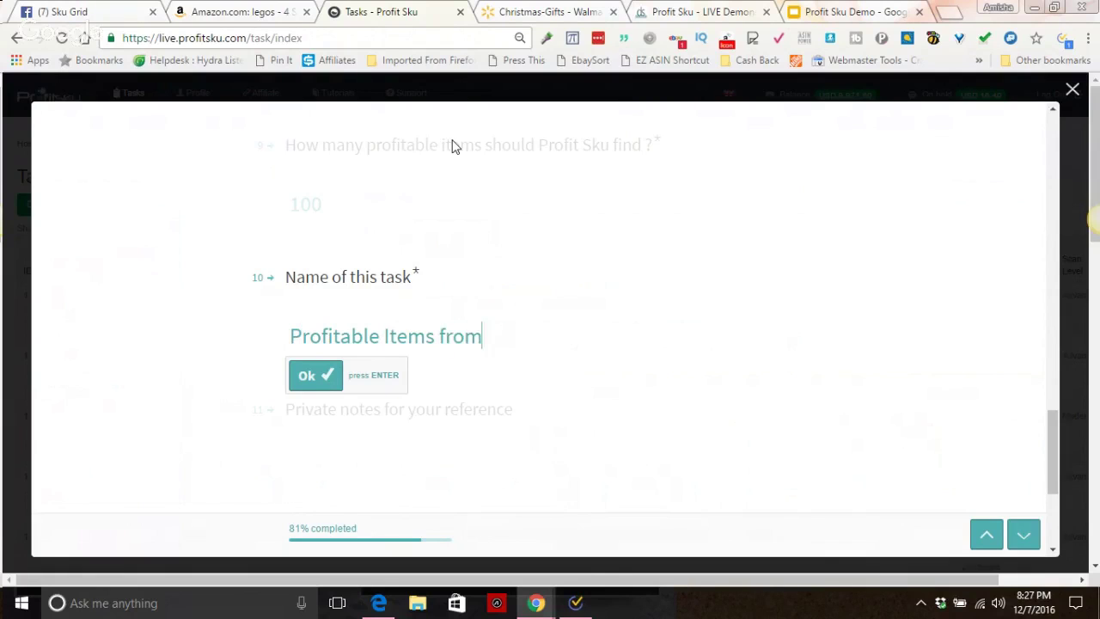
text( Walmart for Ama)
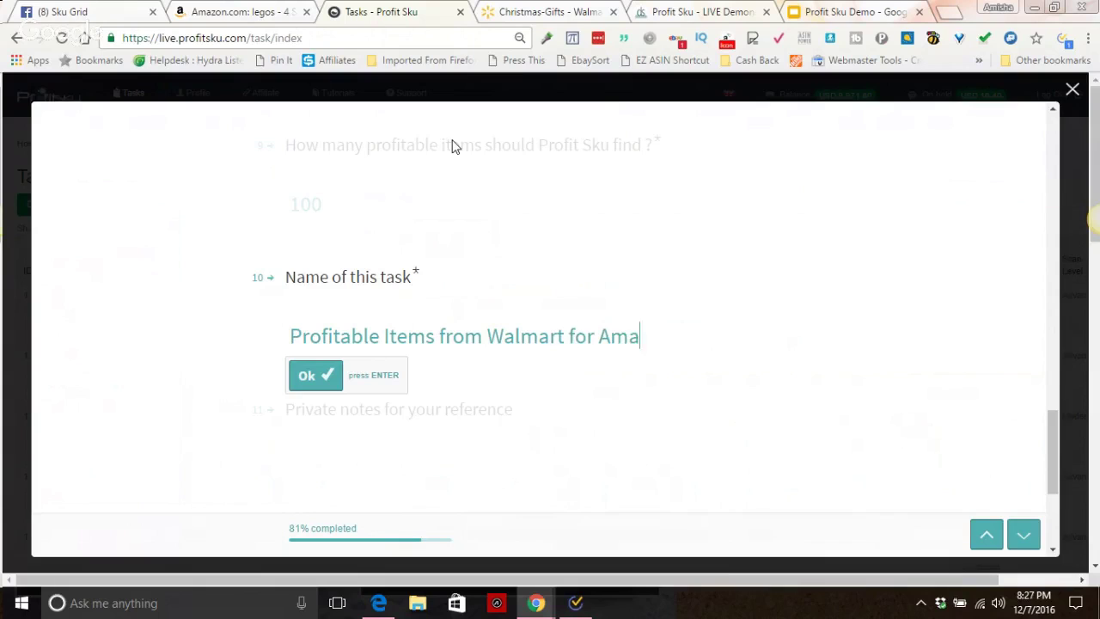
text(zon Dropshipping)
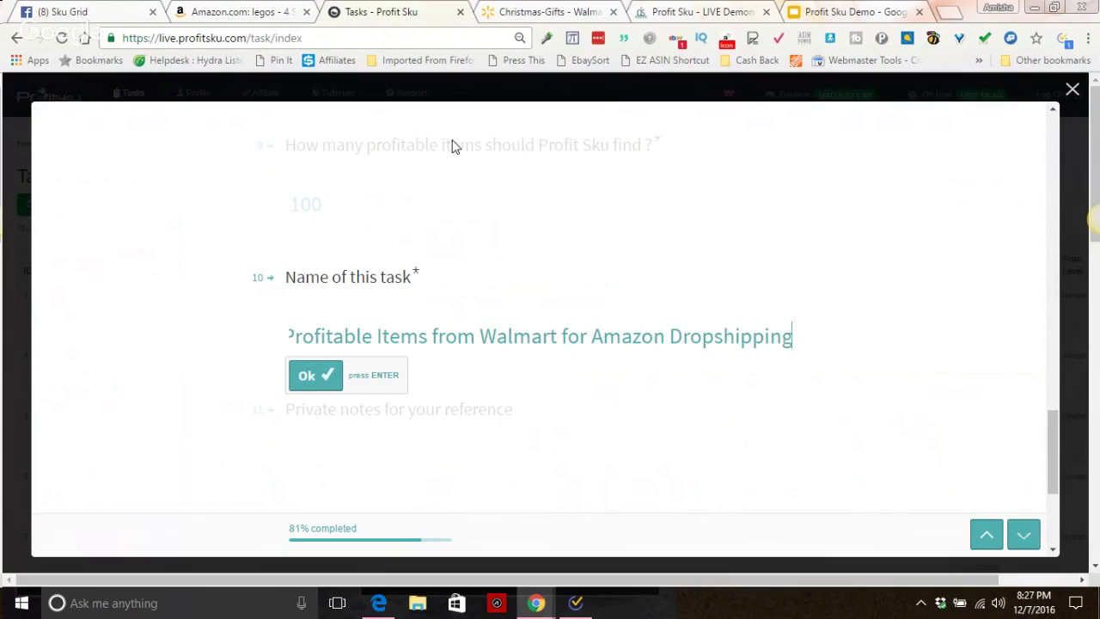
key(Return)
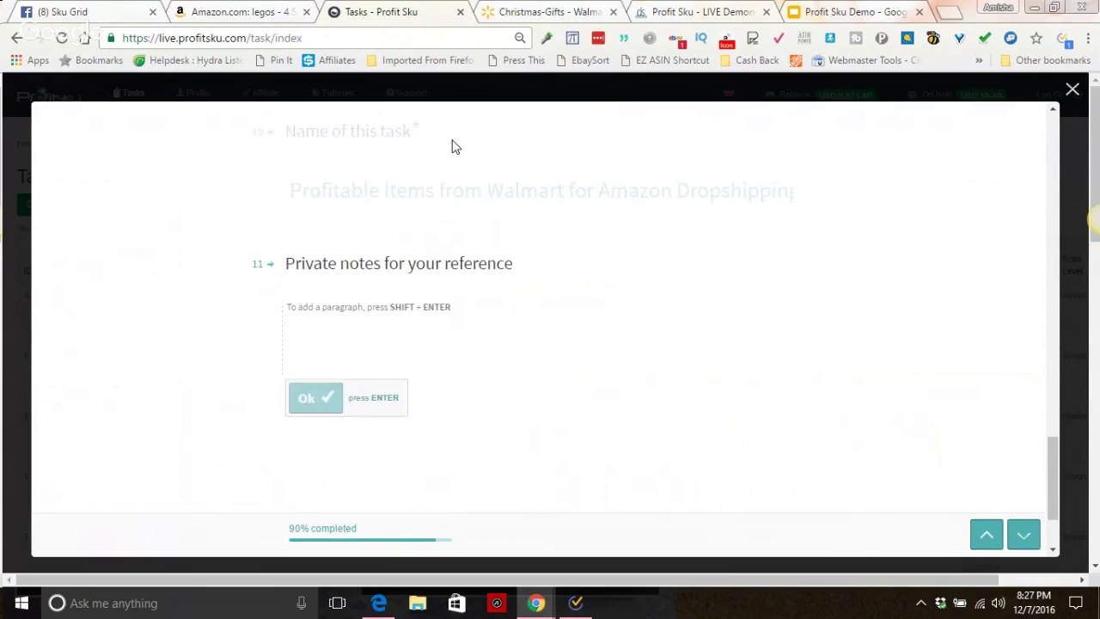
key(Return)
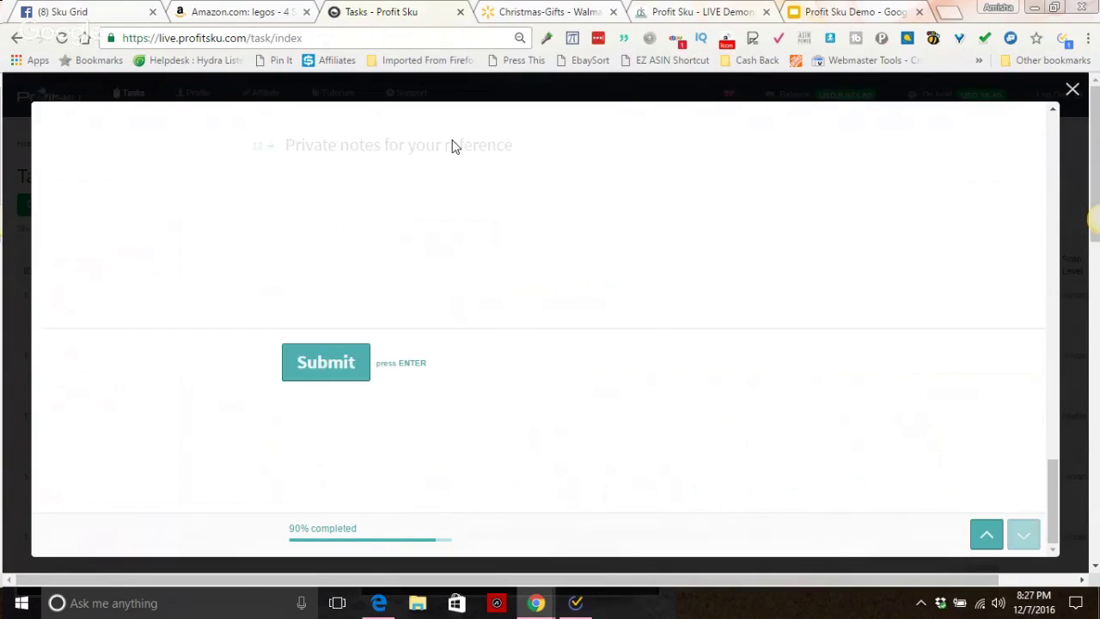
key(Return)
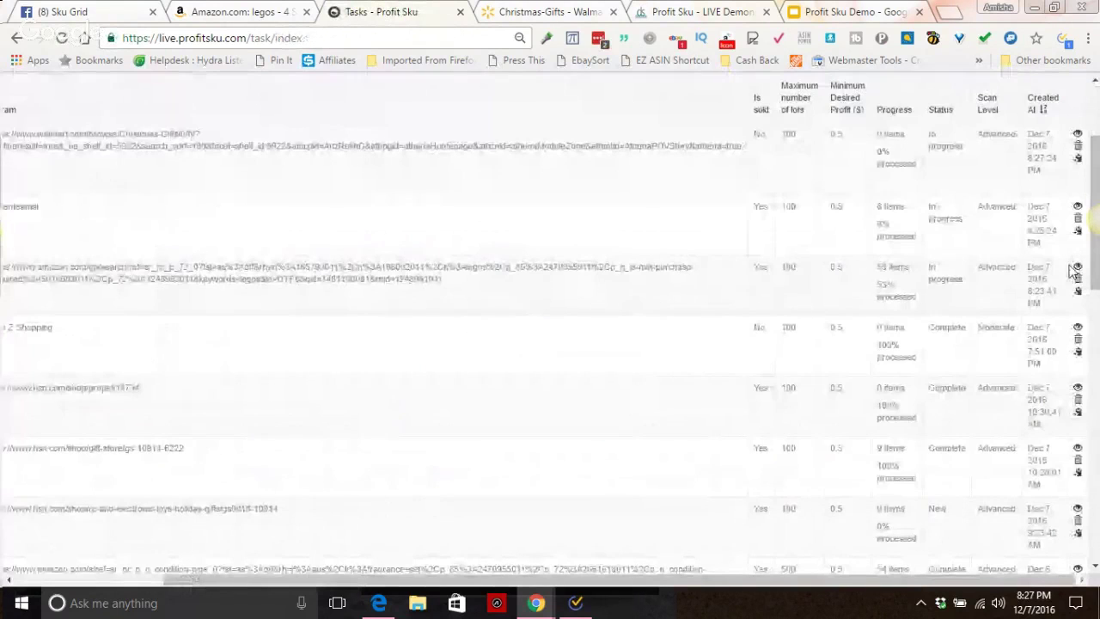
Open the results of the Amazon legos task and check the eBay listing of LEGO Classic Large Creative Brick Box 10698
click(1077, 267)
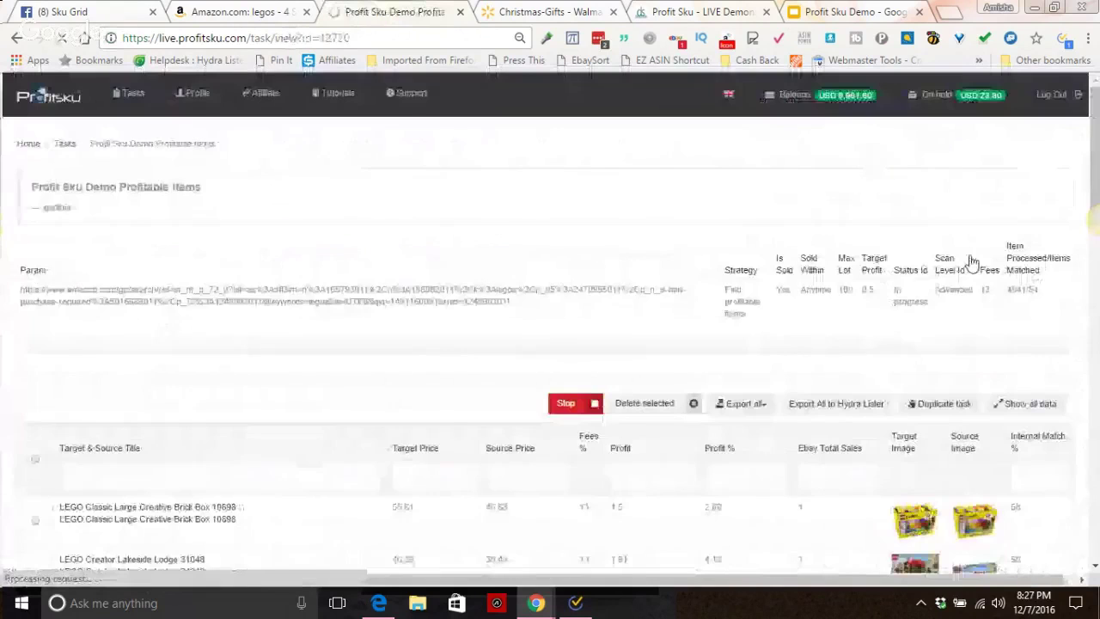
scroll(162, 274, down, 3)
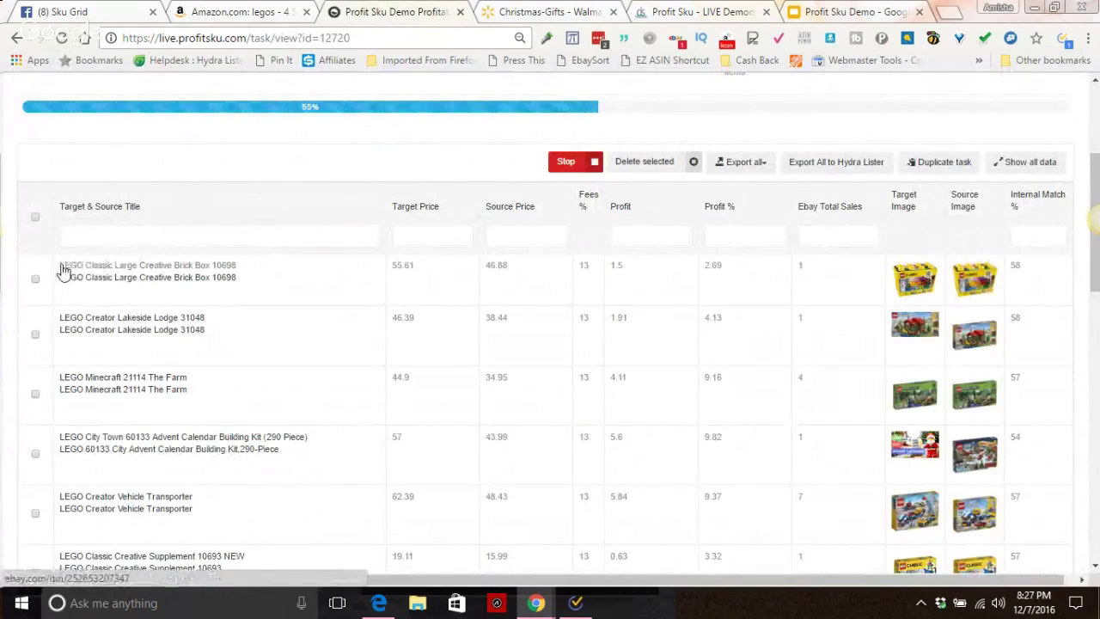
click(109, 271)
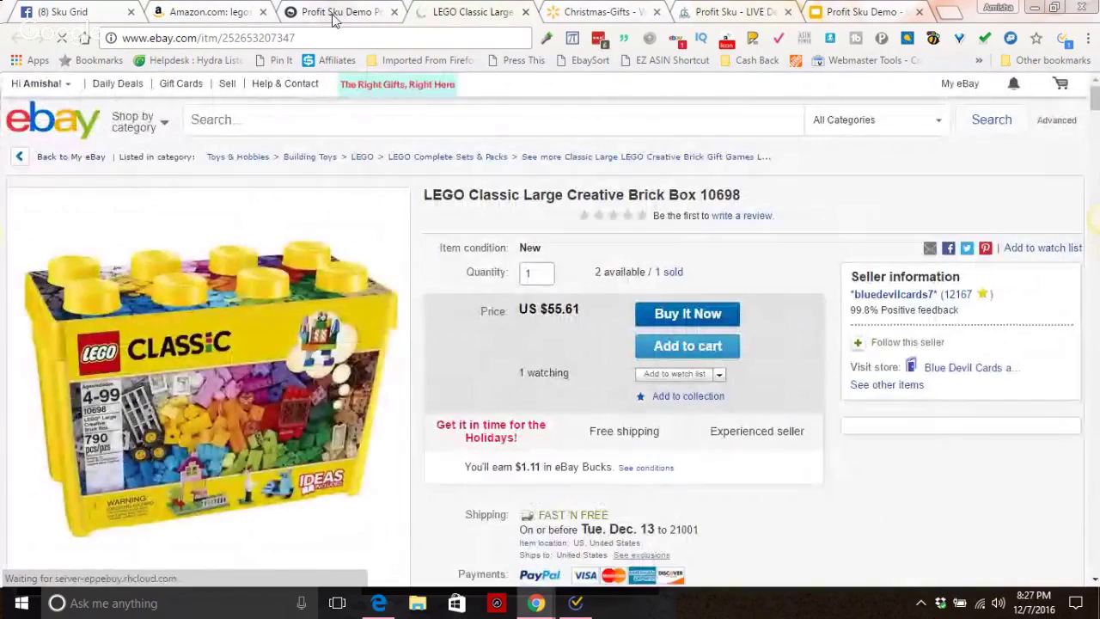
click(333, 16)
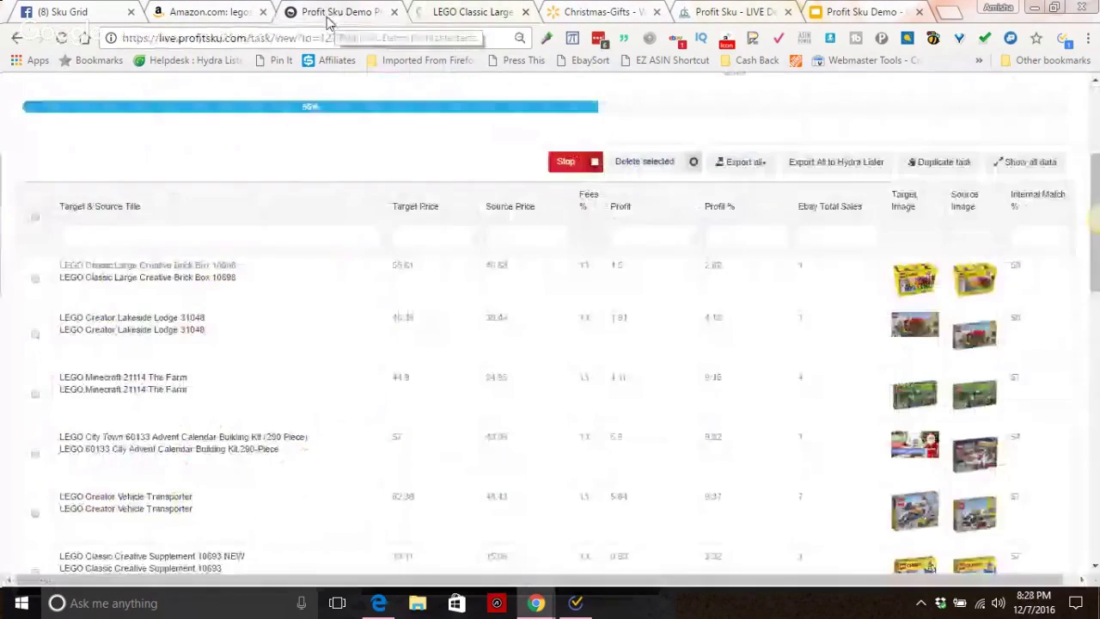
Open the brick box's Amazon source page, review all new and used offers for it, and return to the task results
click(189, 277)
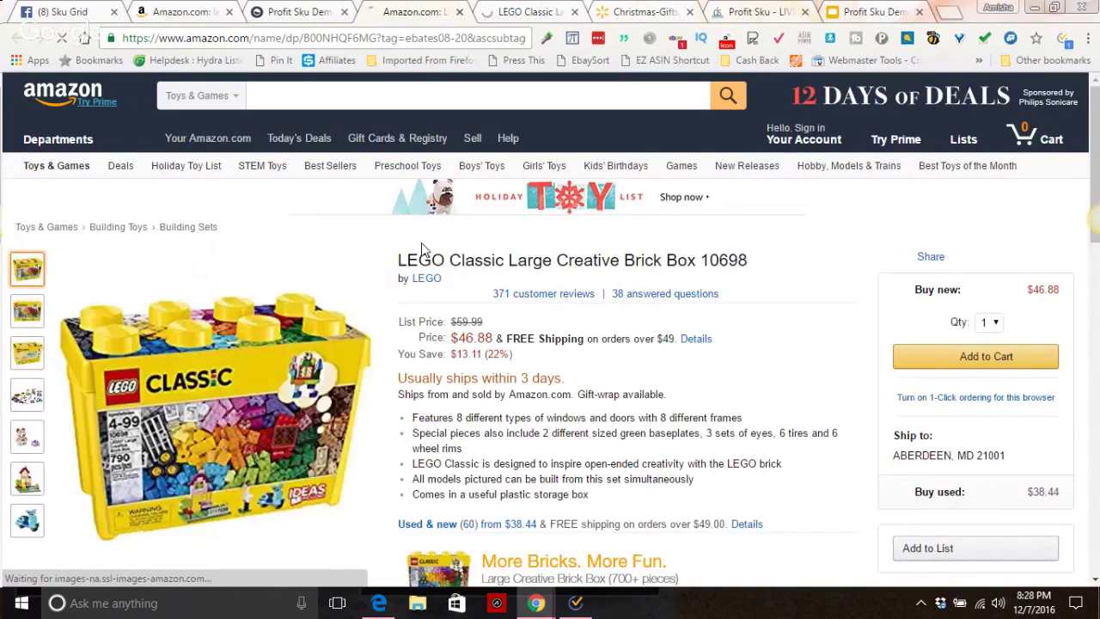
scroll(449, 364, down, 2)
scroll(449, 365, up, 2)
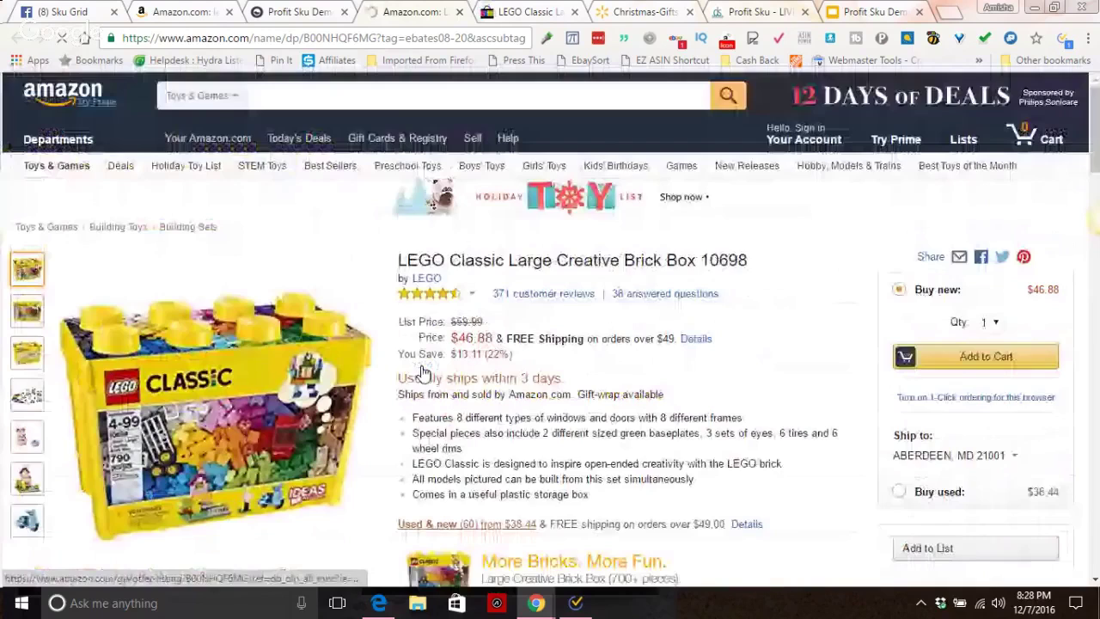
scroll(458, 438, down, 1)
click(422, 366)
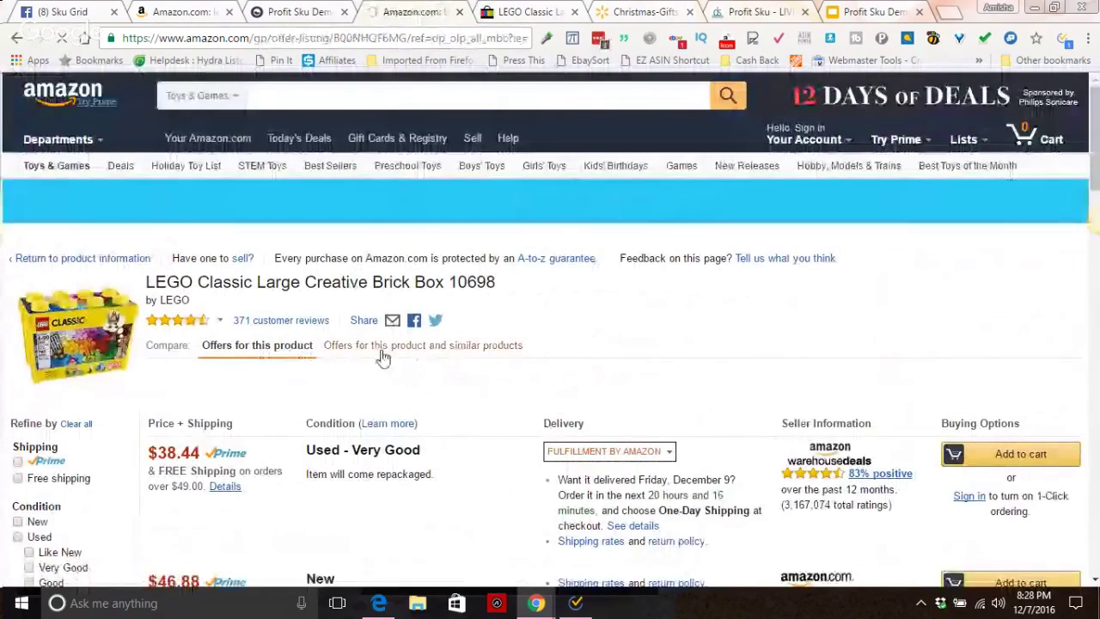
scroll(453, 383, down, 1)
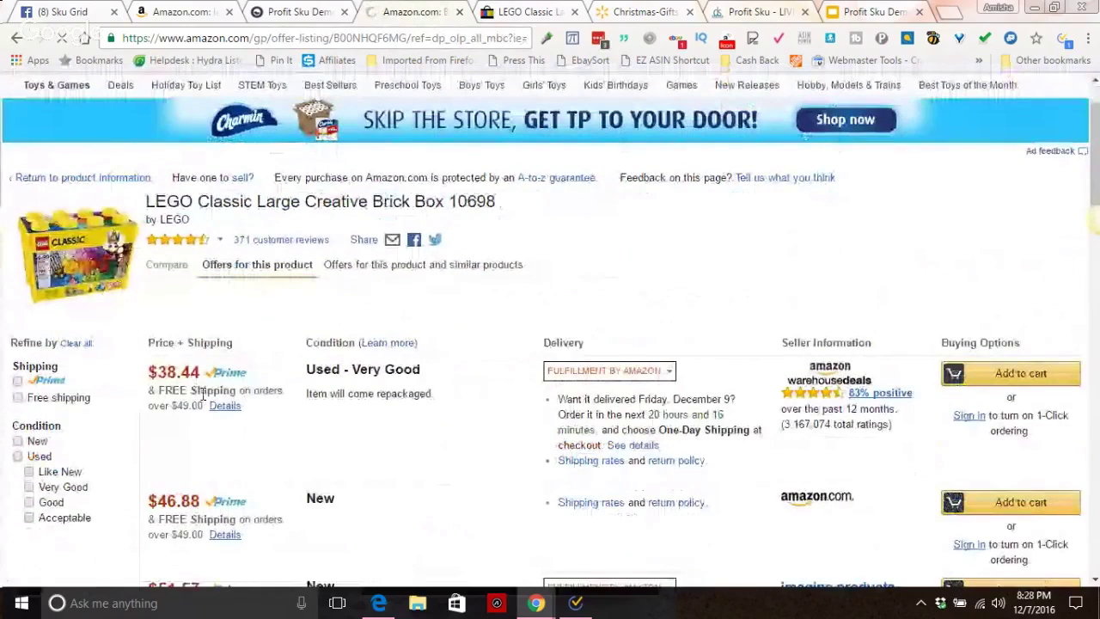
scroll(179, 356, down, 2)
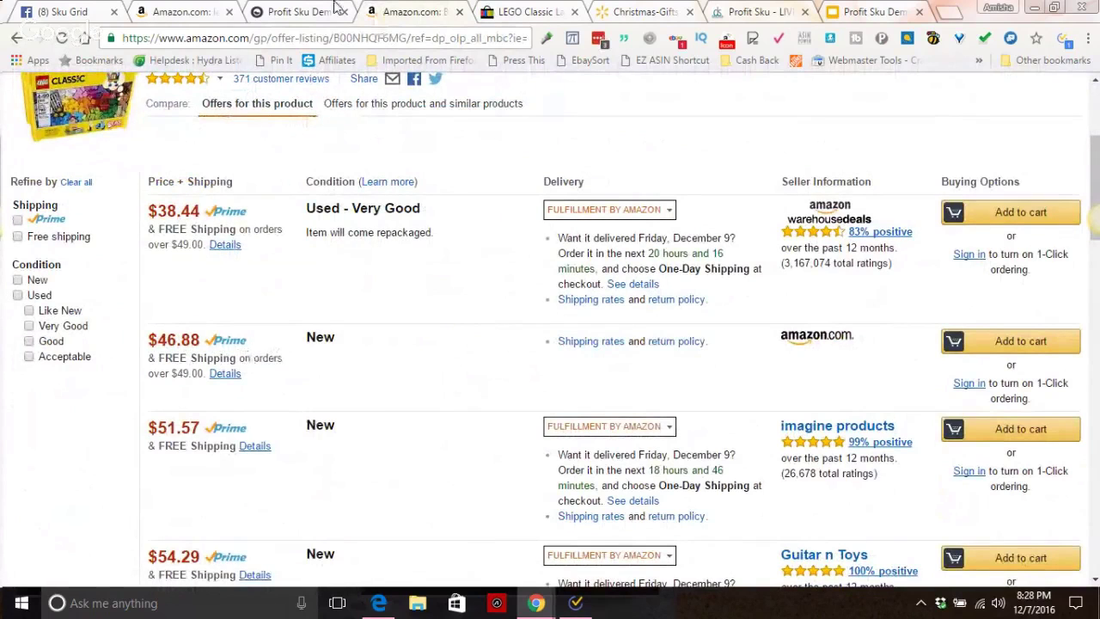
click(297, 12)
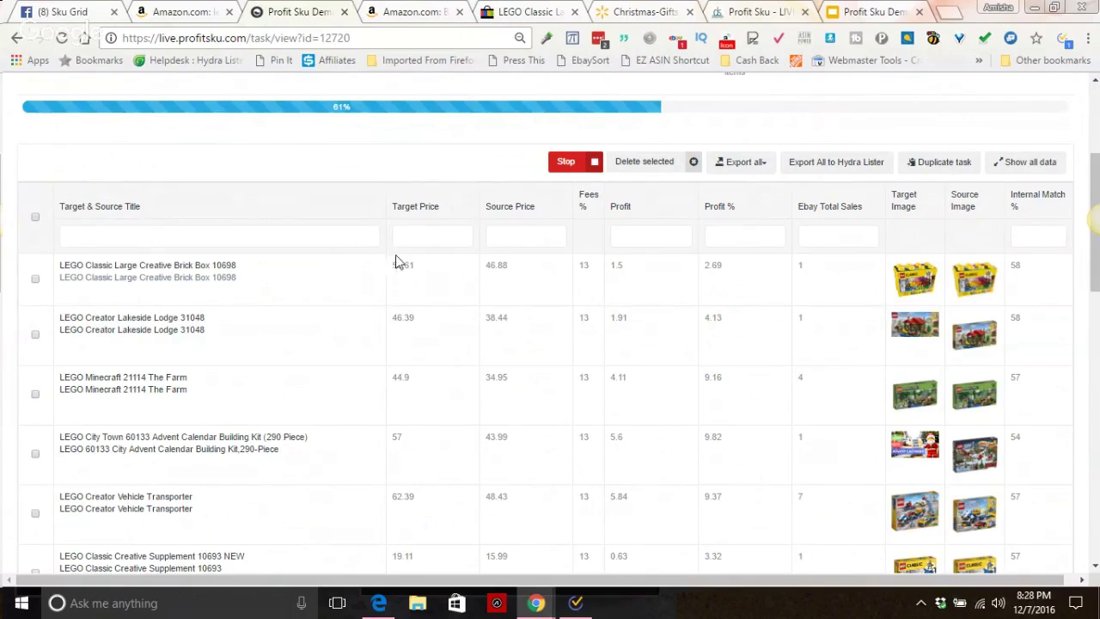
Check the purchase history of the brick box's eBay listing and return to the task results
click(509, 14)
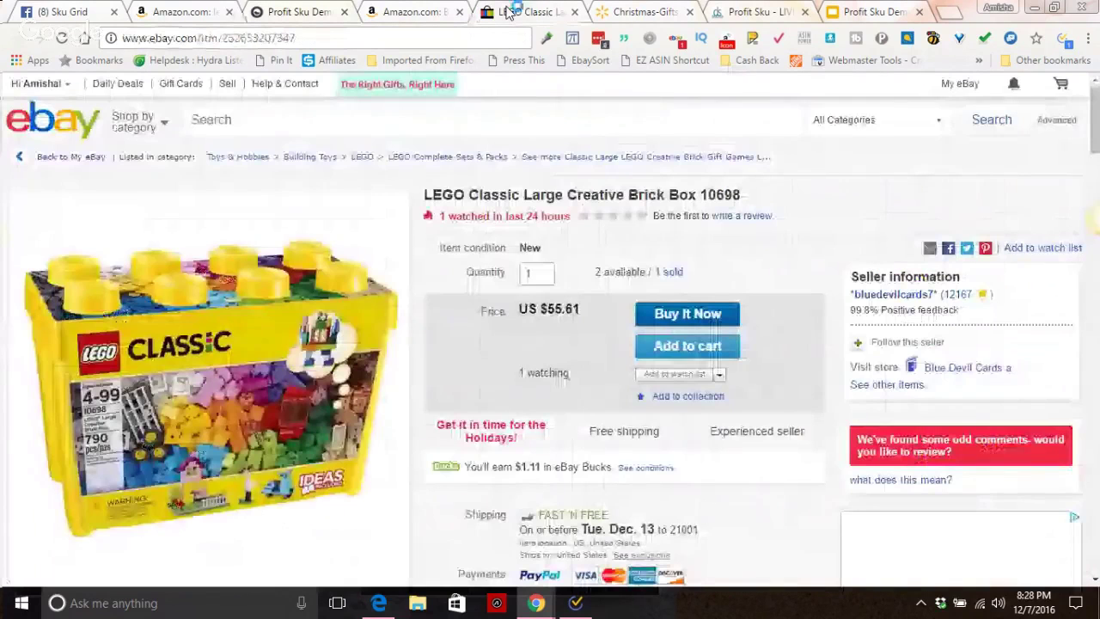
click(666, 277)
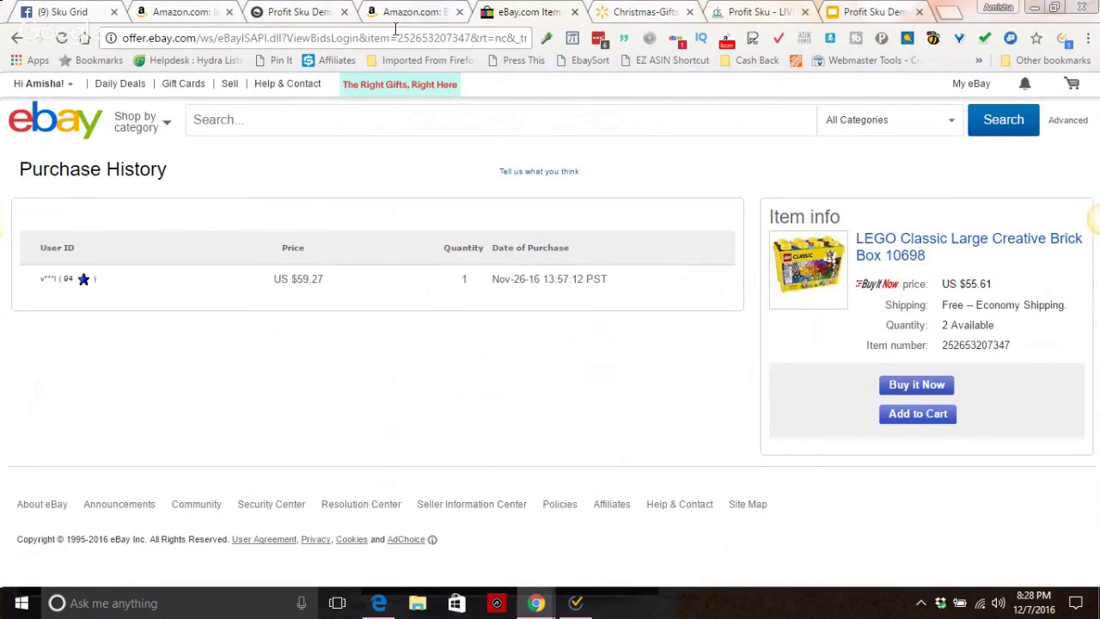
click(17, 38)
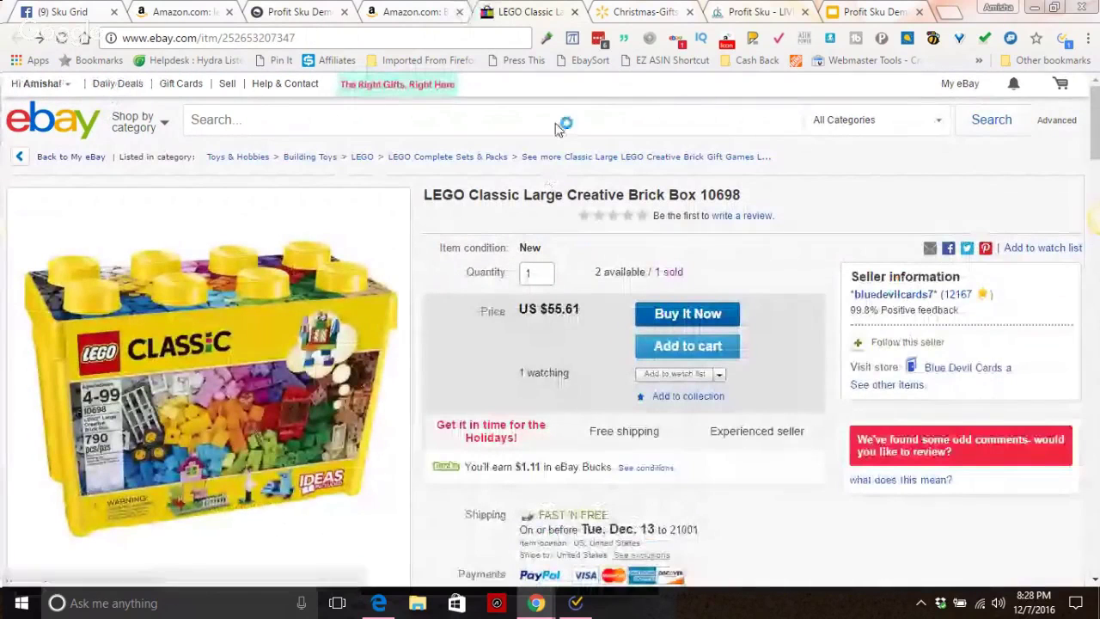
click(314, 14)
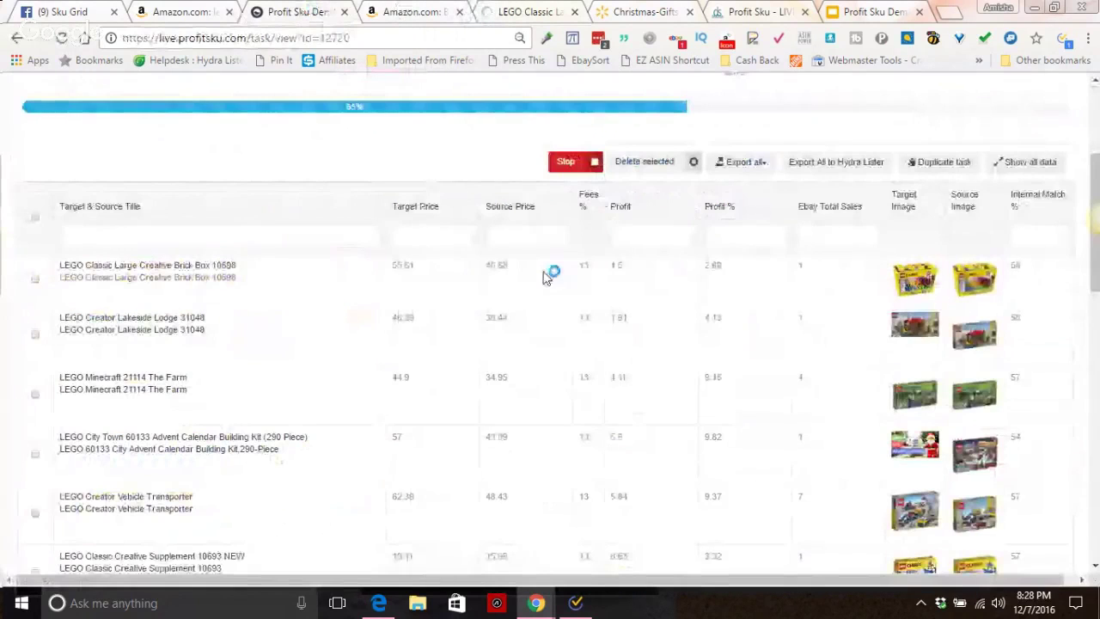
click(589, 200)
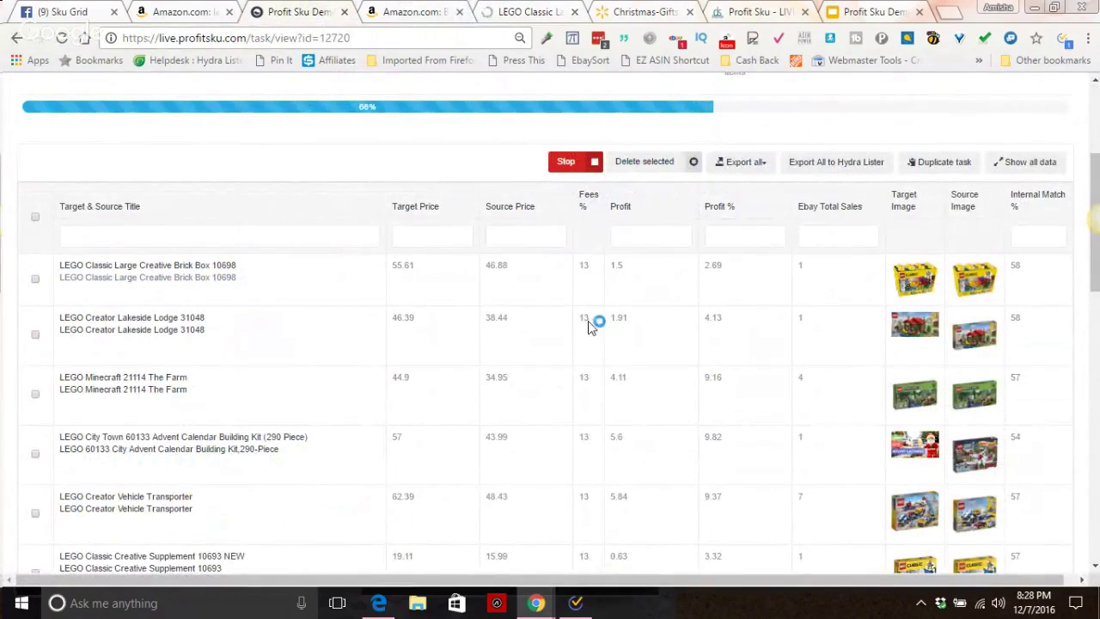
click(639, 239)
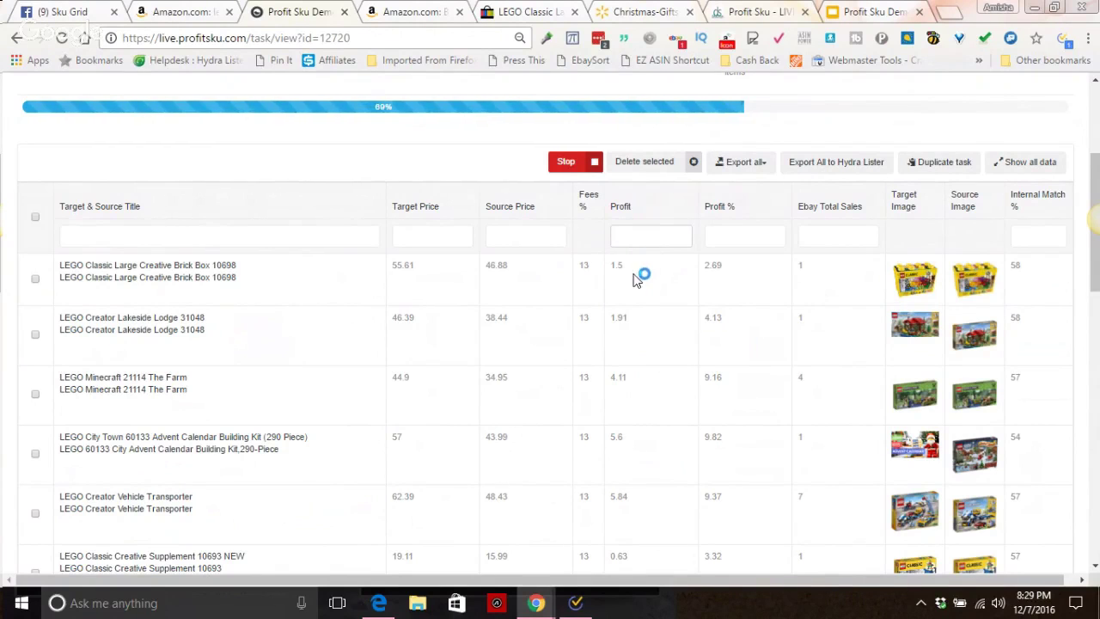
click(729, 243)
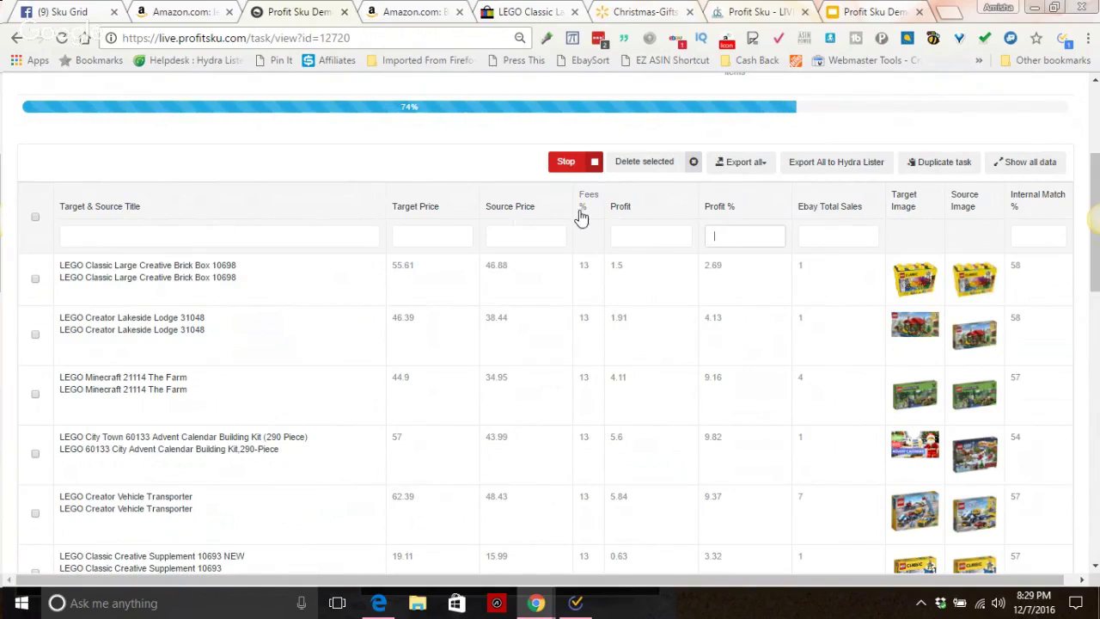
Sort the results by eBay total sales, highest first, and open the eBay listing of LEGO Minecraft The Jungle Tree House 21125
click(817, 216)
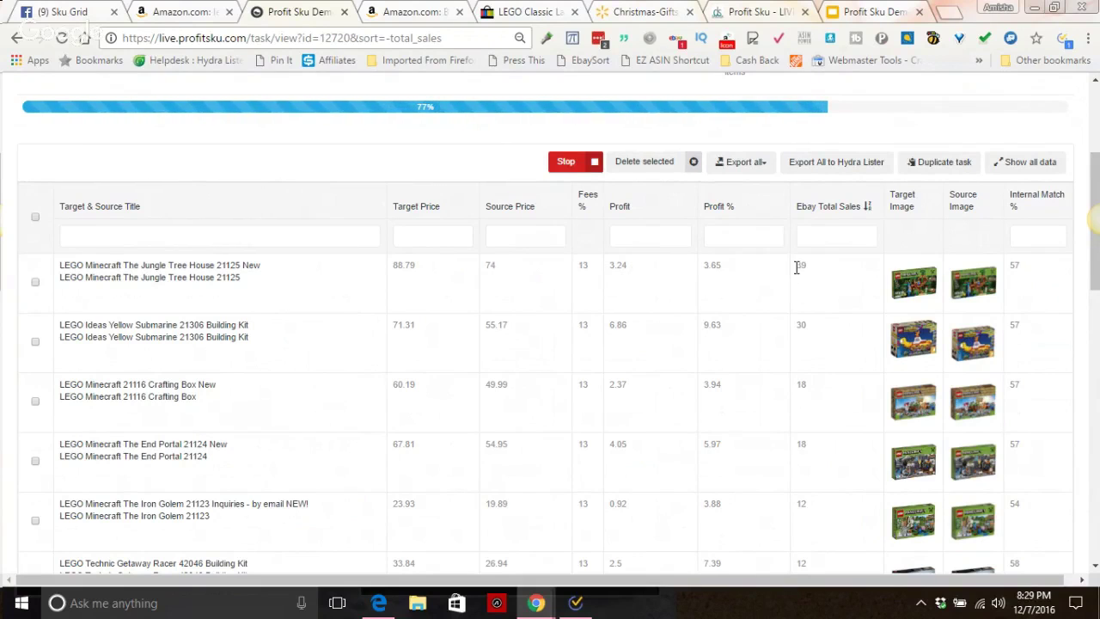
click(195, 272)
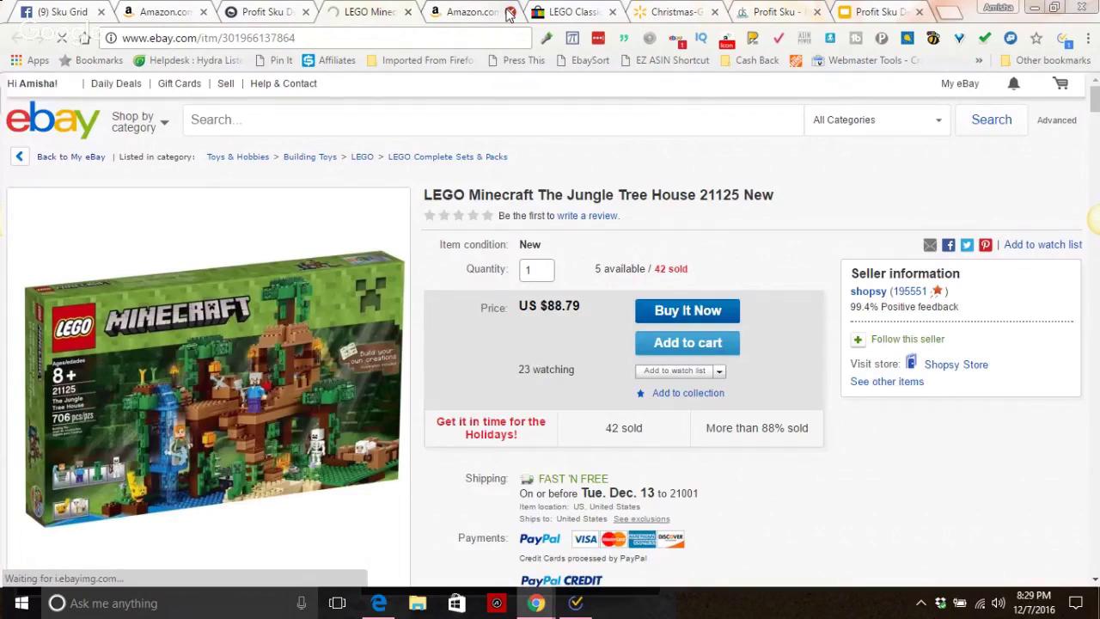
Close the leftover Amazon offers, LEGO Classic and Walmart Christmas-Gifts pages and return to the task results
click(509, 12)
click(509, 12)
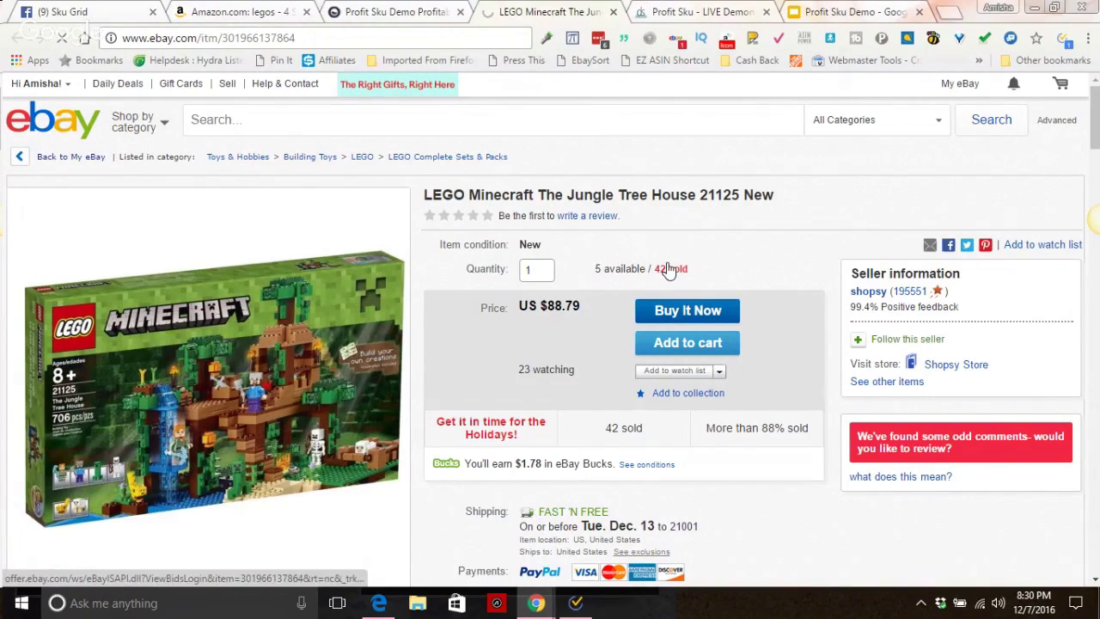
key(ctrl+shift+Tab)
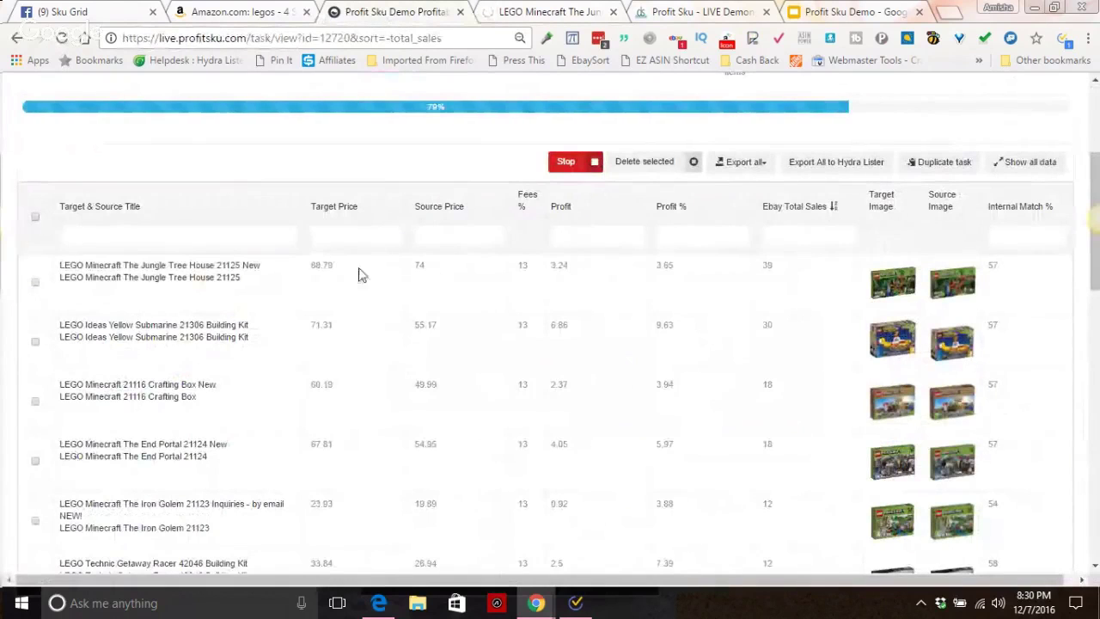
Review the Amazon sellers' offers for the Jungle Tree House, compare them with the eBay price, and return to the task results
click(212, 278)
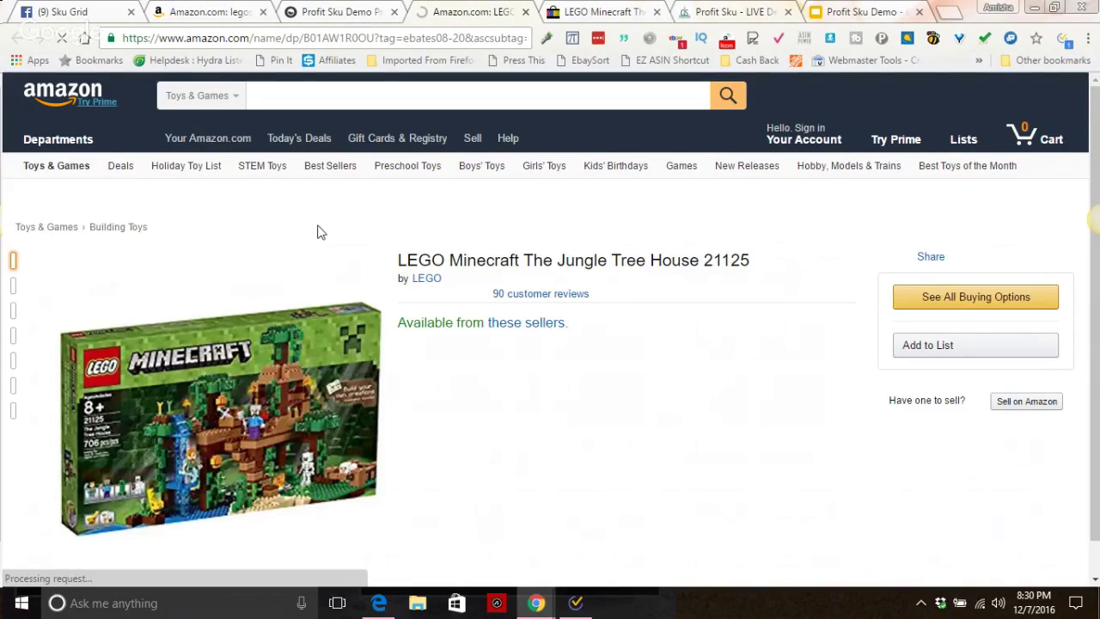
click(505, 323)
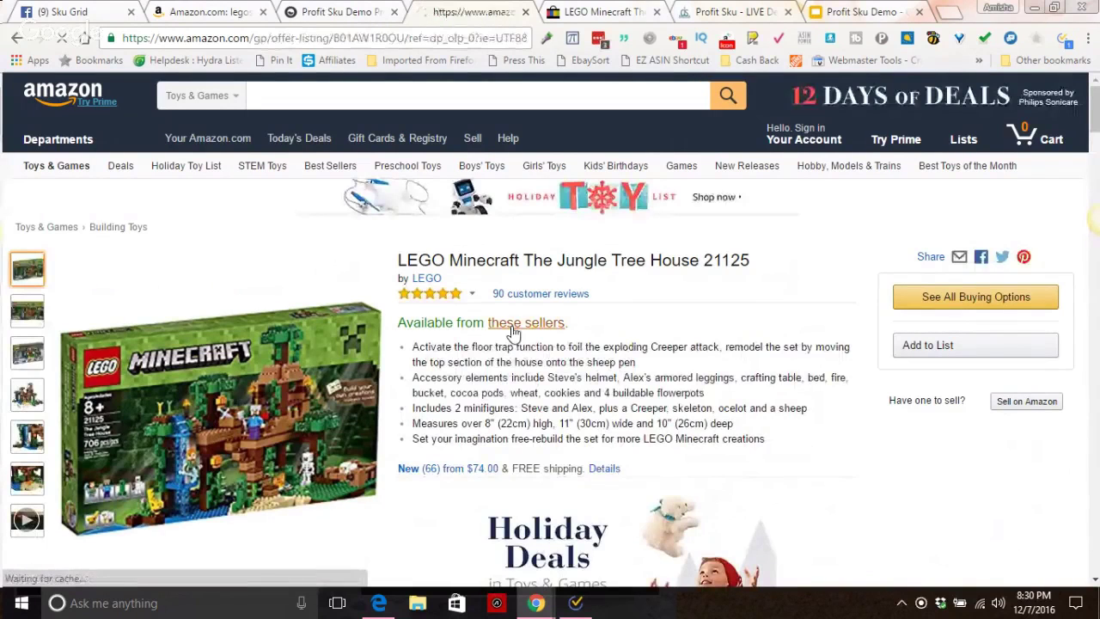
scroll(189, 286, down, 2)
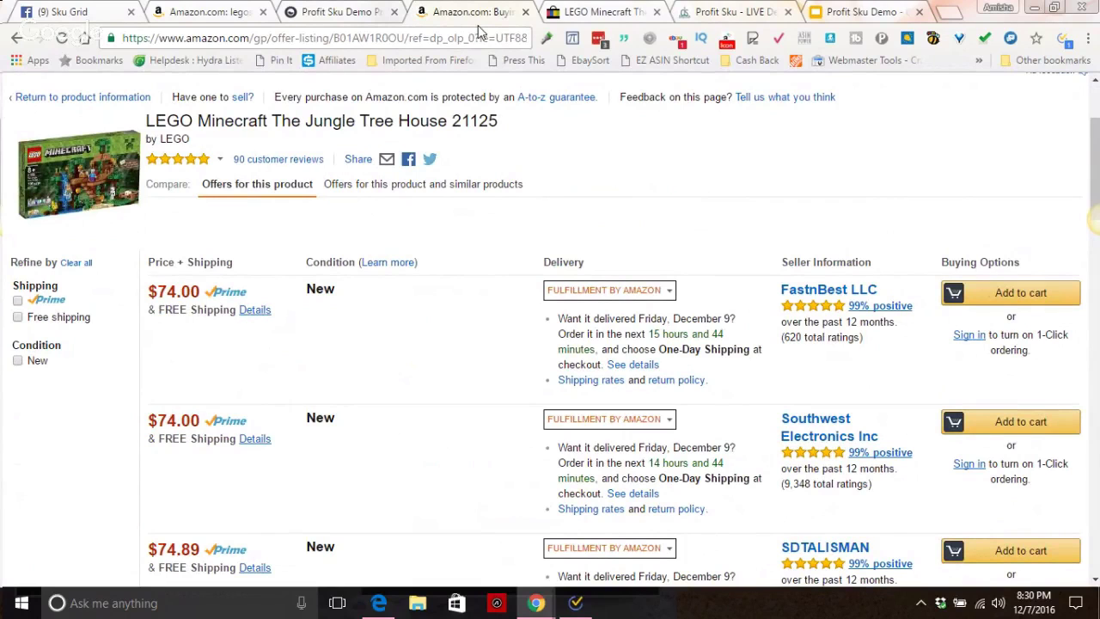
key(ctrl+Tab)
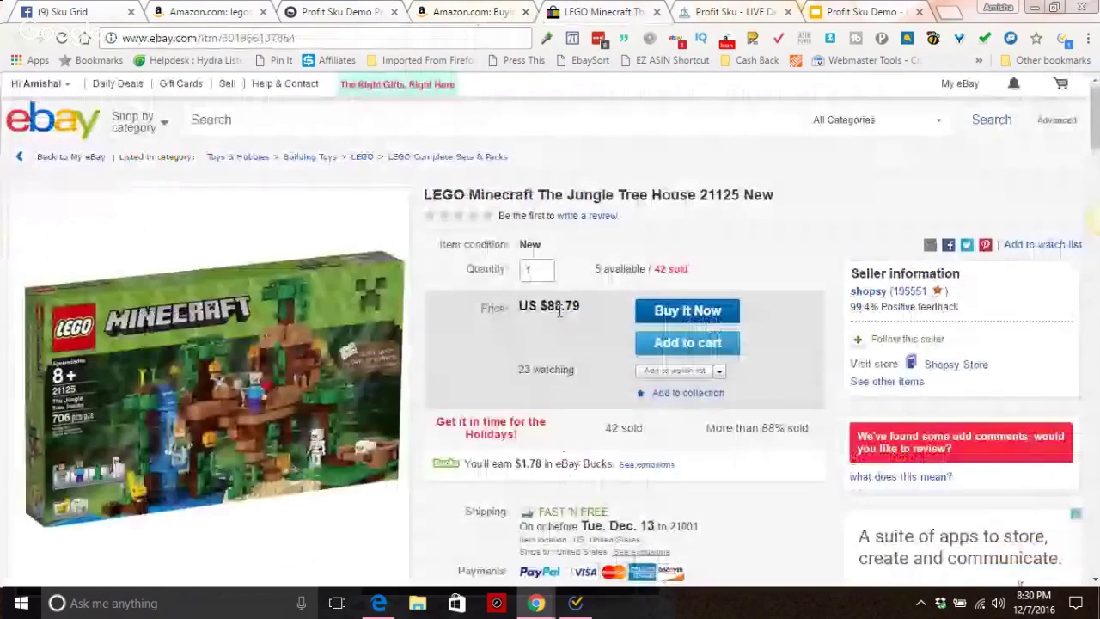
key(ctrl+shift+Tab)
key(ctrl+shift+Tab)
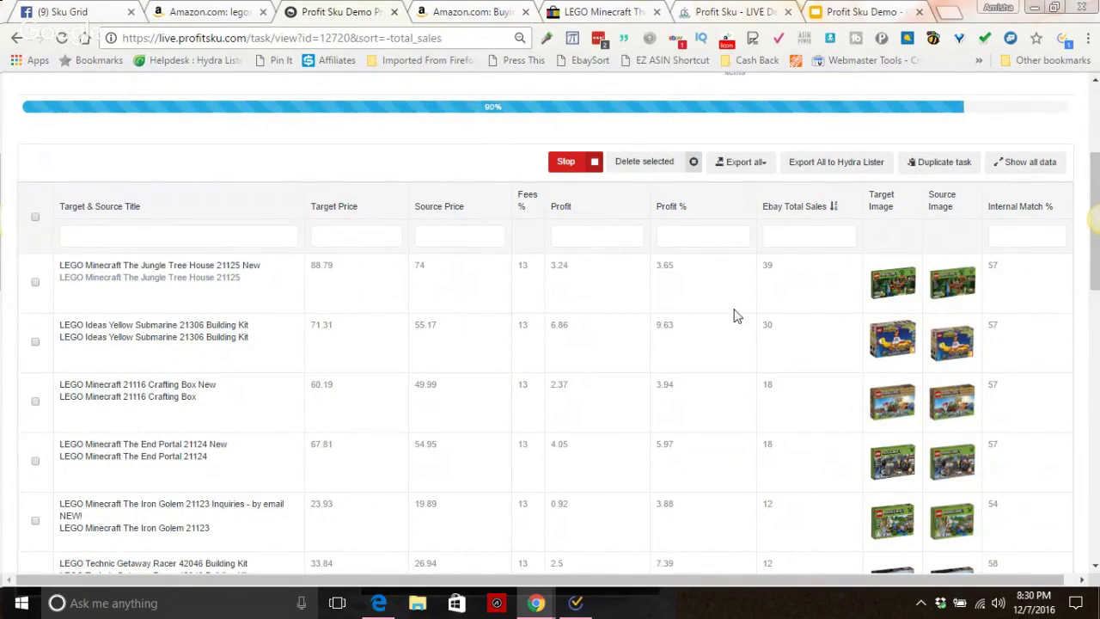
Filter the task results by an eBay total sales value of 10
click(792, 238)
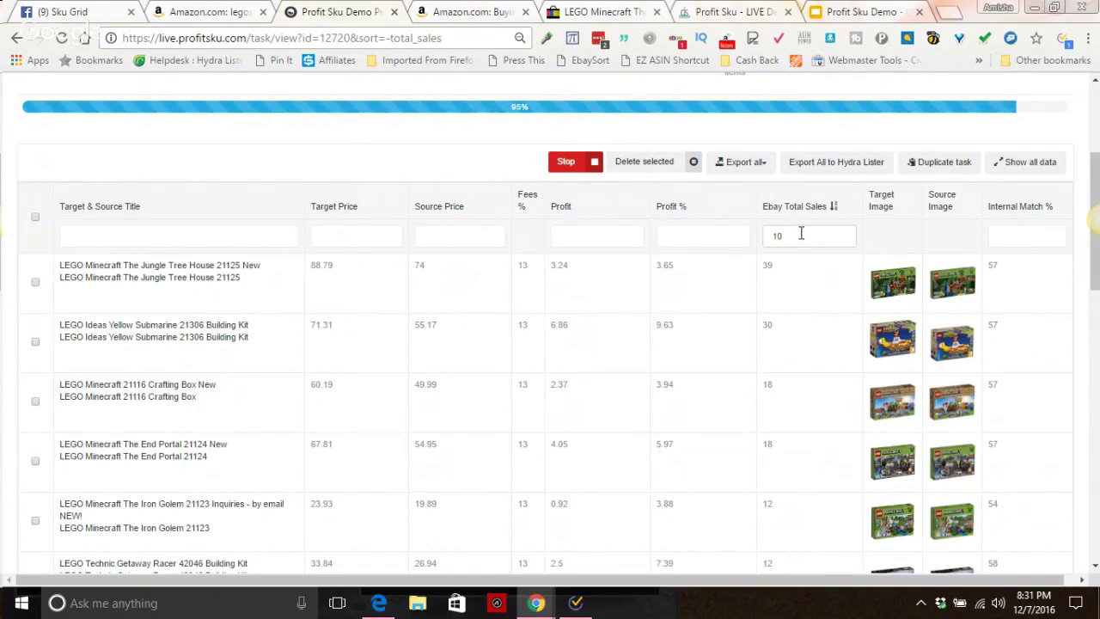
key(Return)
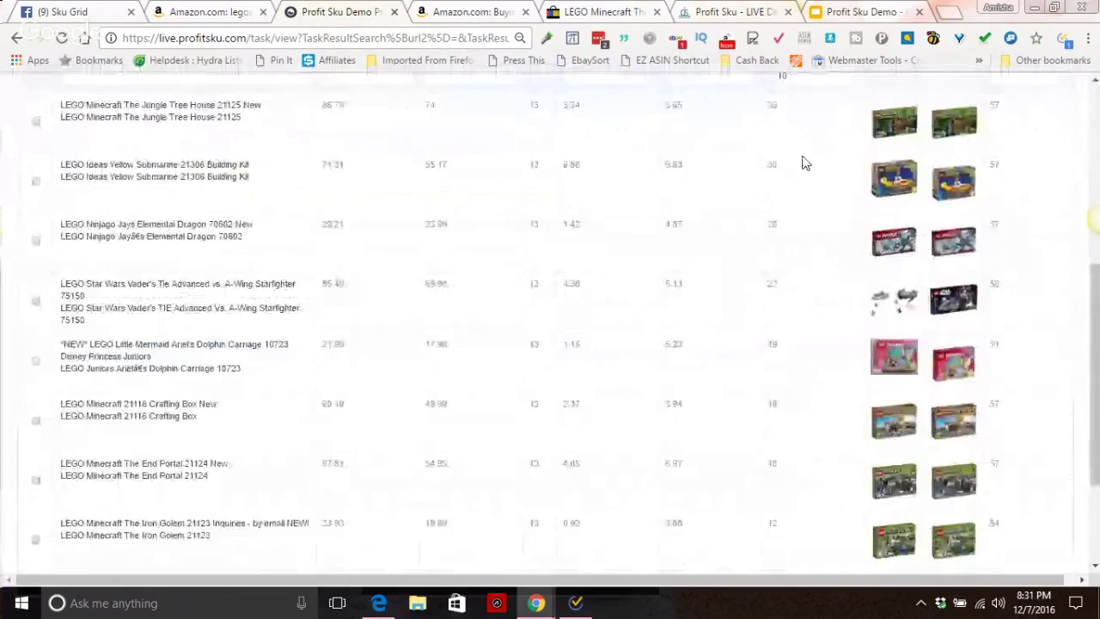
Review the eBay total sales and profit columns of the task results filtered by a sales value of 10
double_click(802, 155)
click(700, 156)
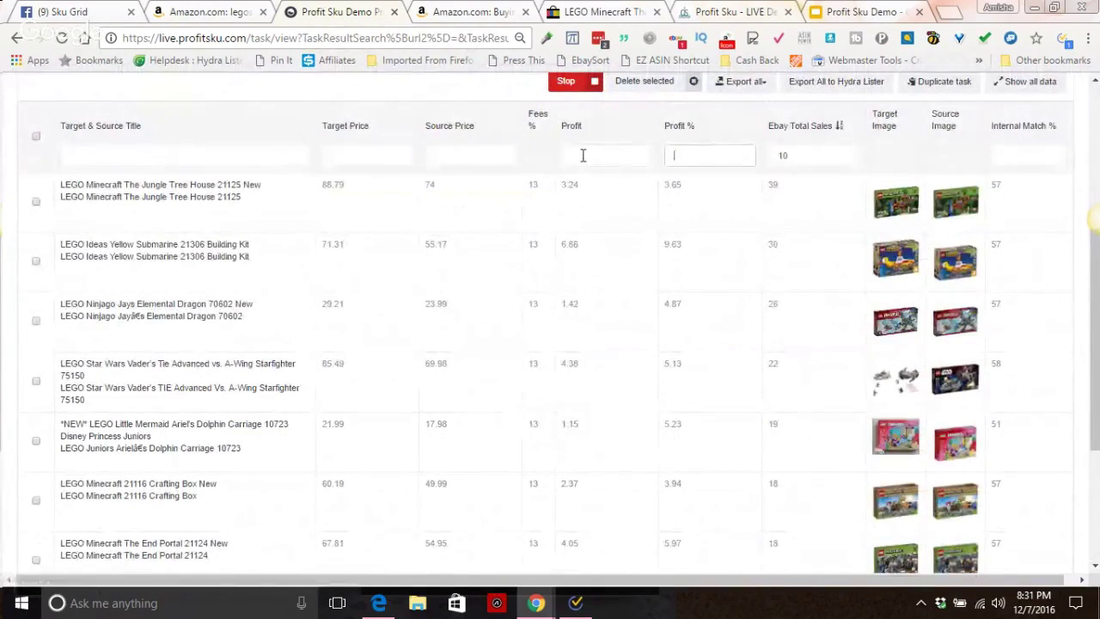
double_click(801, 157)
scroll(803, 270, down, 4)
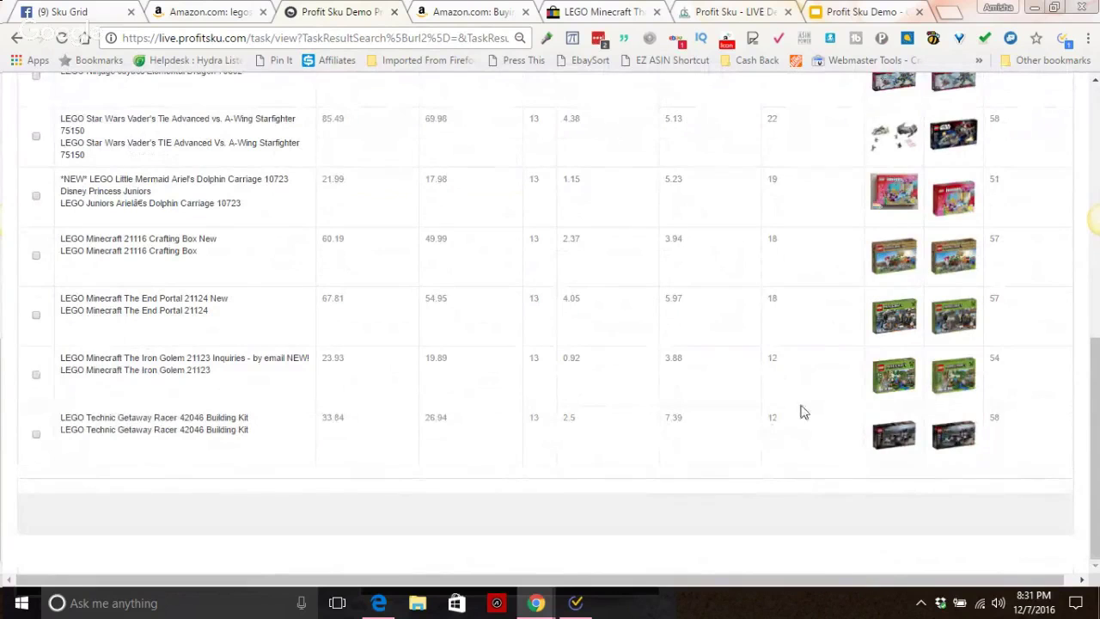
scroll(793, 378, up, 4)
scroll(791, 370, down, 4)
scroll(790, 355, up, 3)
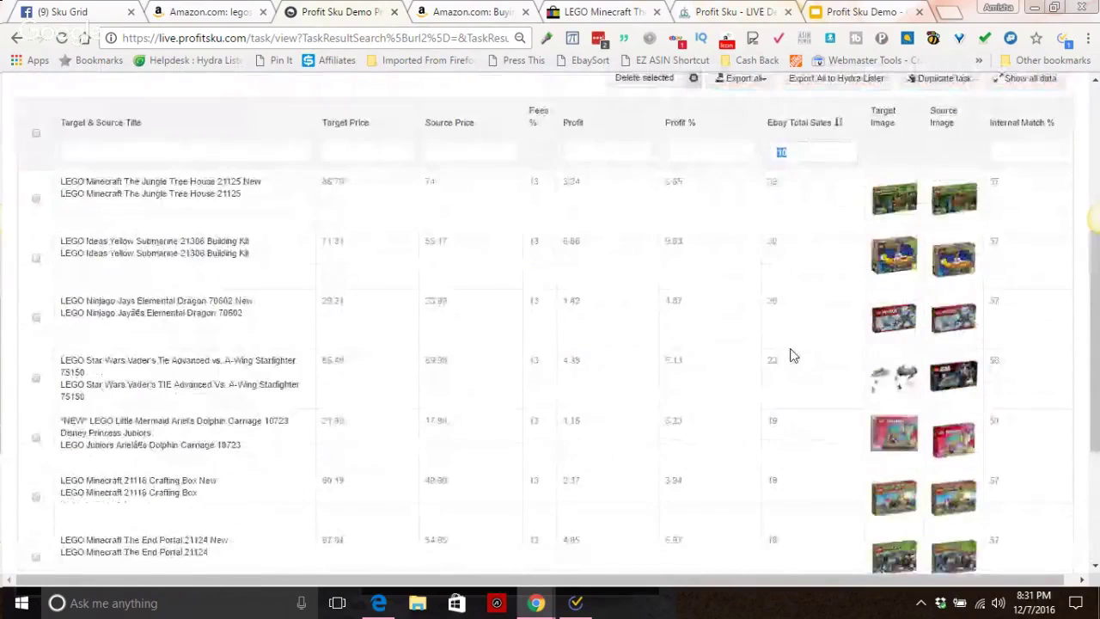
Sort the filtered results by profit percentage, highest first
click(681, 125)
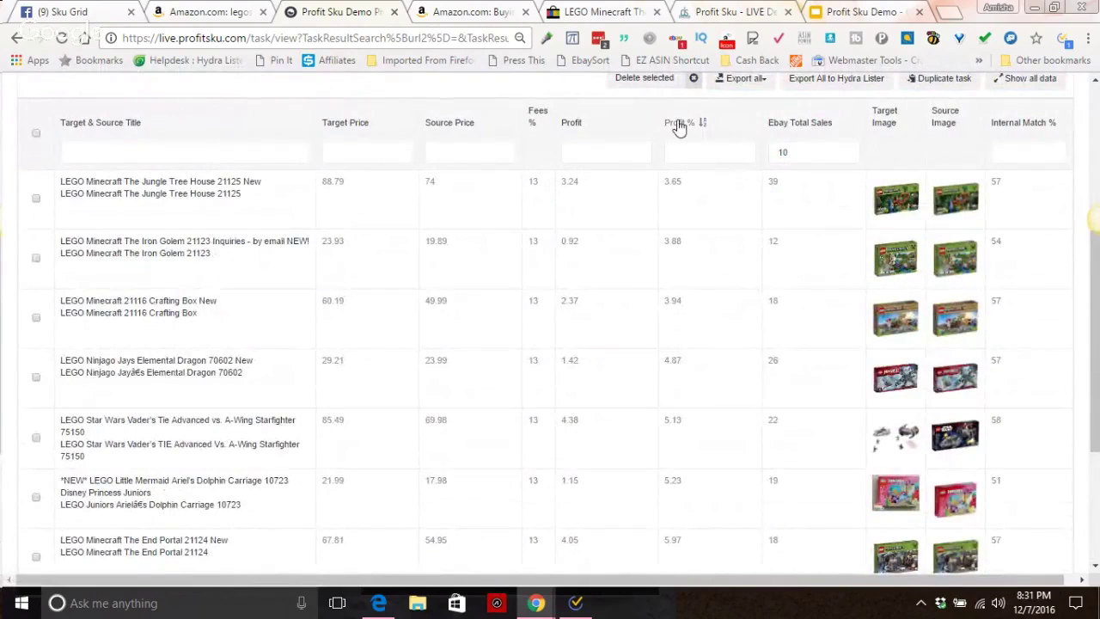
click(679, 123)
scroll(756, 348, up, 3)
scroll(754, 351, down, 3)
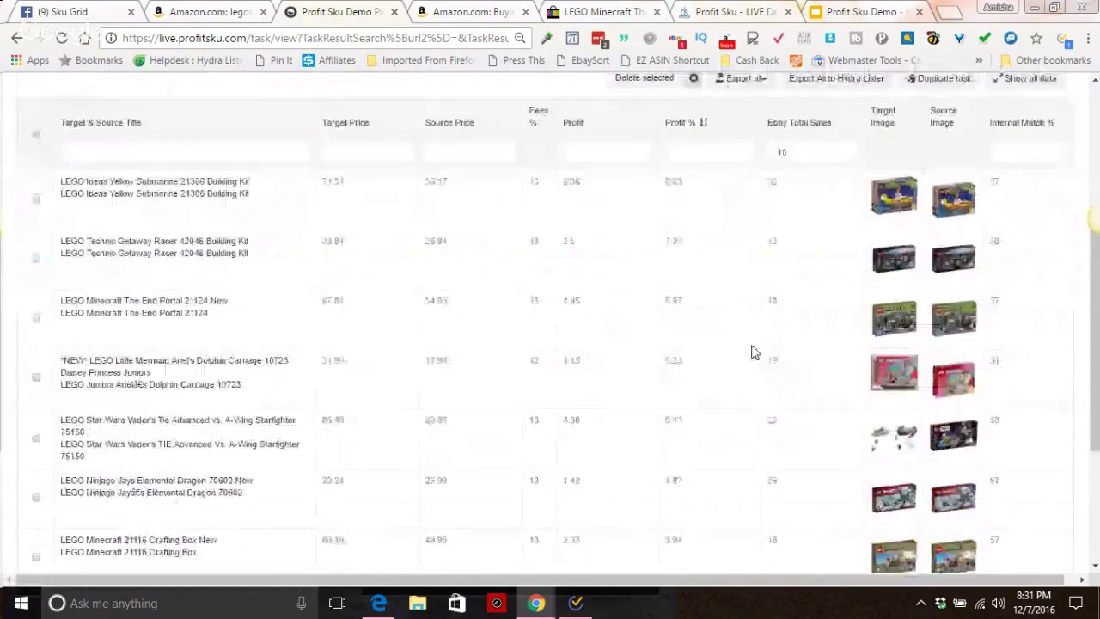
scroll(750, 348, down, 1)
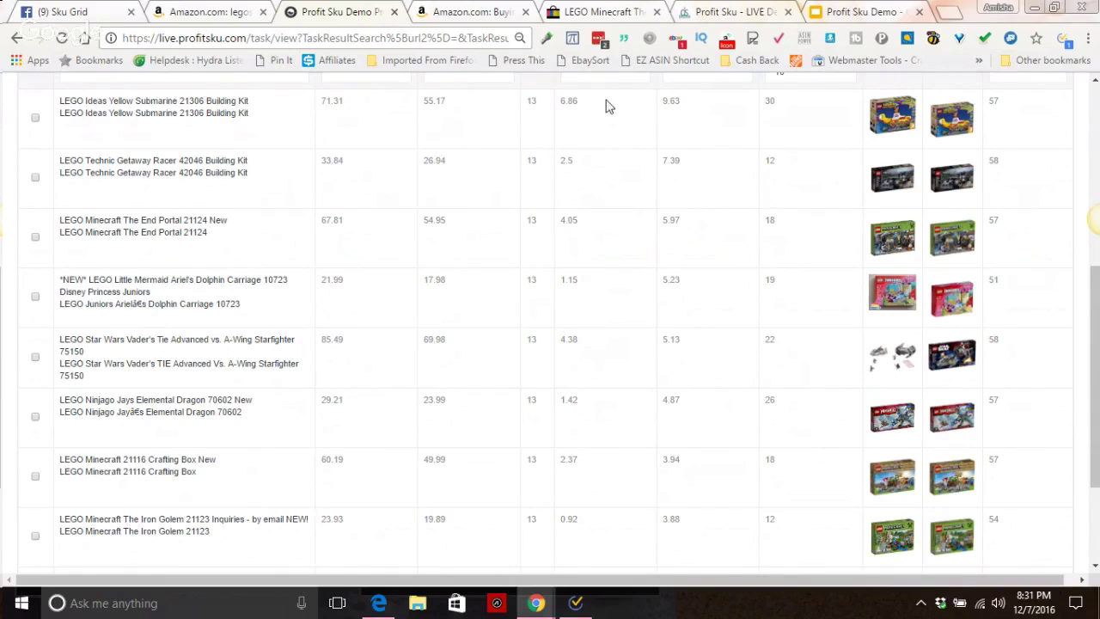
Check the target price of the LEGO Ideas Yellow Submarine 21306 Building Kit
drag(352, 112, 319, 100)
click(346, 115)
scroll(739, 215, up, 3)
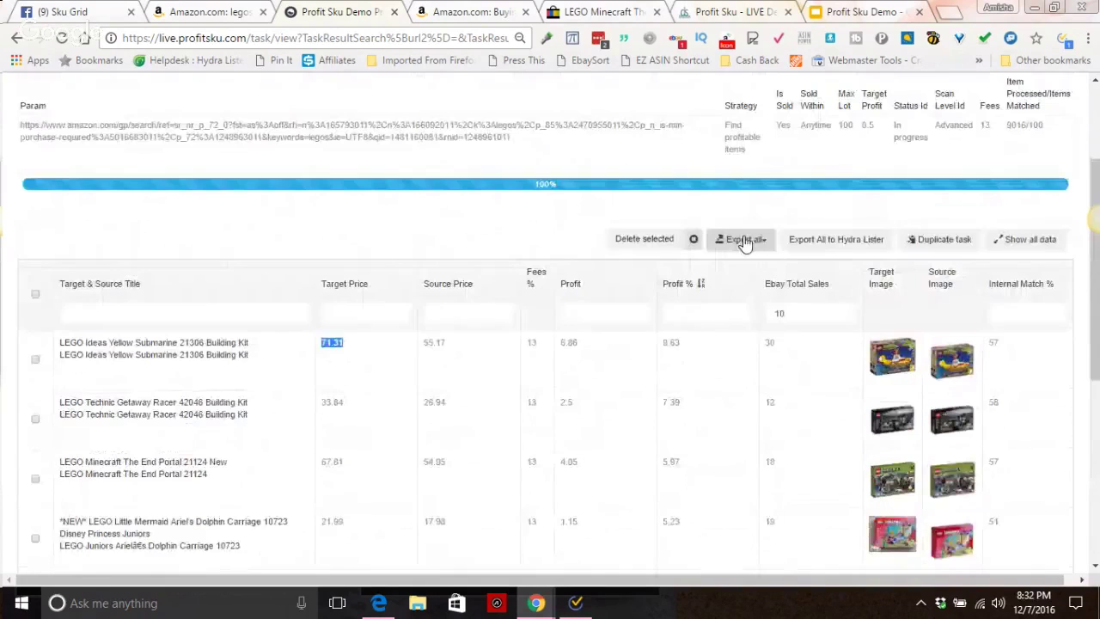
Clear the eBay total sales filter so that all task results are listed
scroll(736, 285, down, 2)
scroll(555, 270, up, 1)
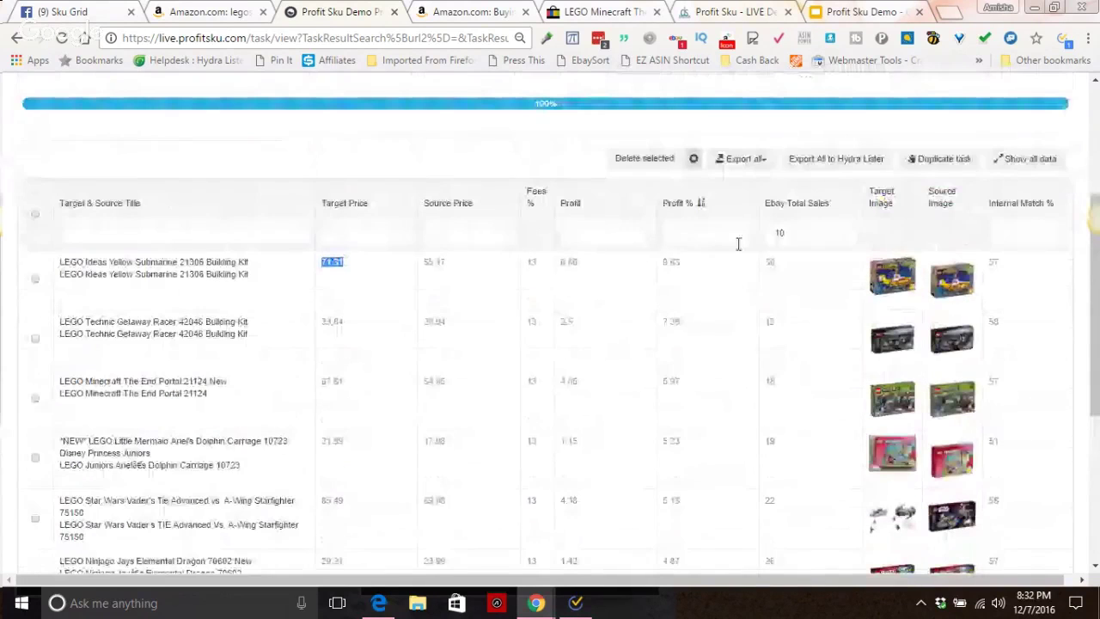
double_click(781, 231)
key(BackSpace)
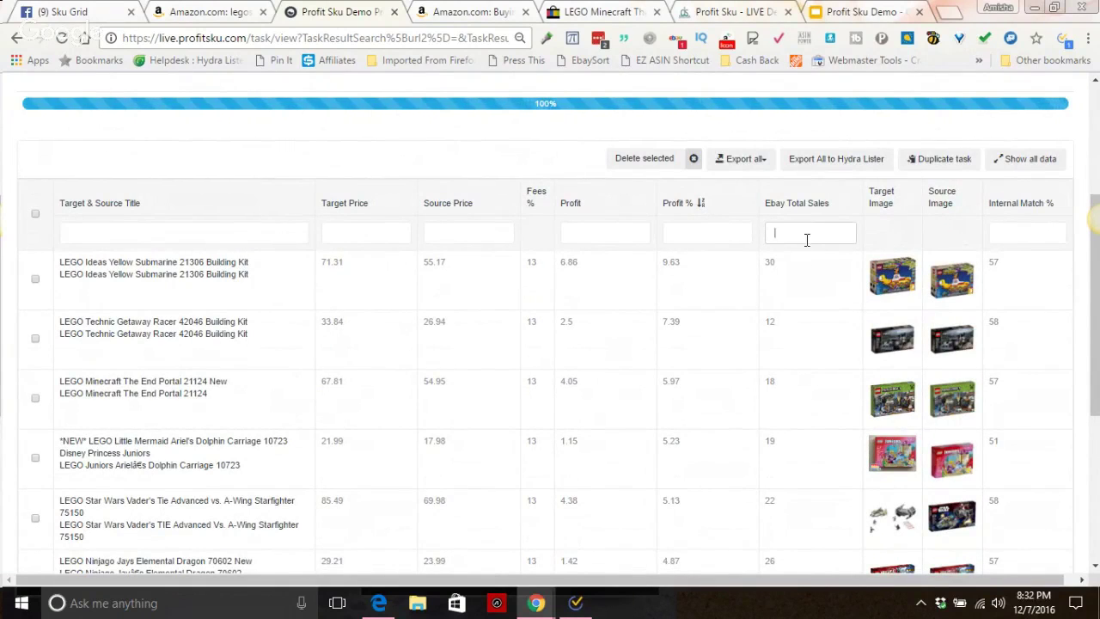
text(10)
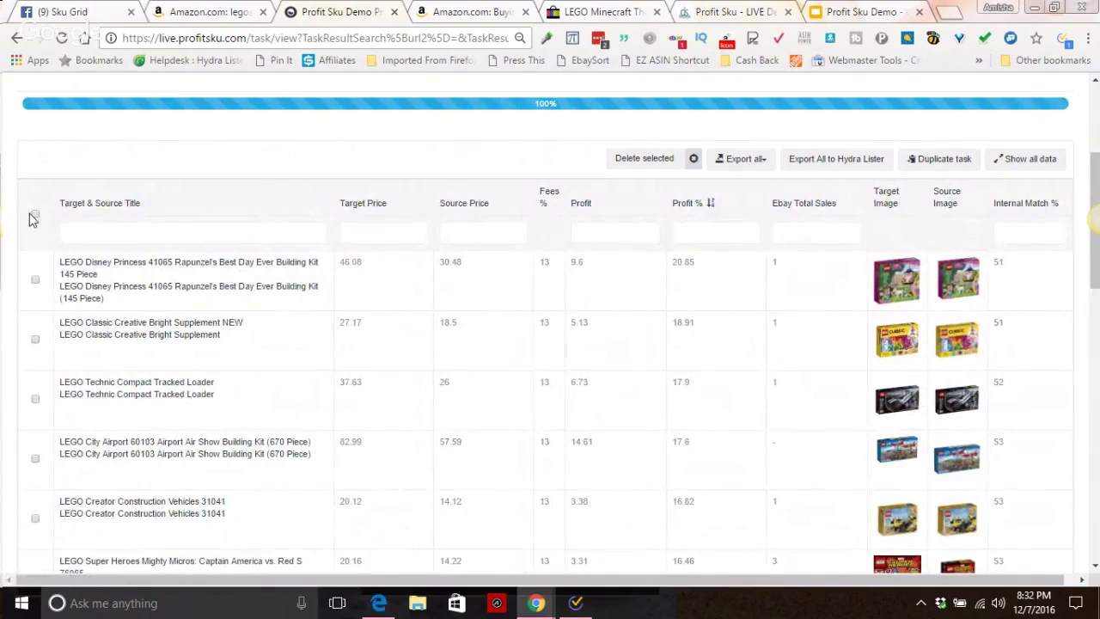
Select and deselect the LEGO Disney Princess 41065 Rapunzel's Best Day Ever kit, and view the export formats for all results
click(36, 279)
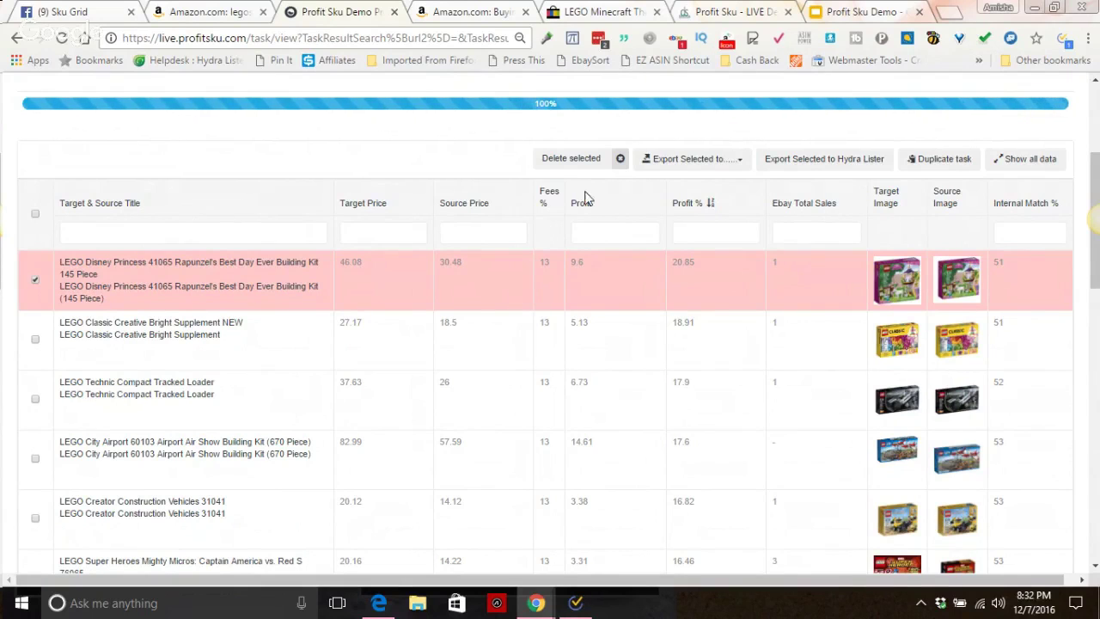
click(34, 286)
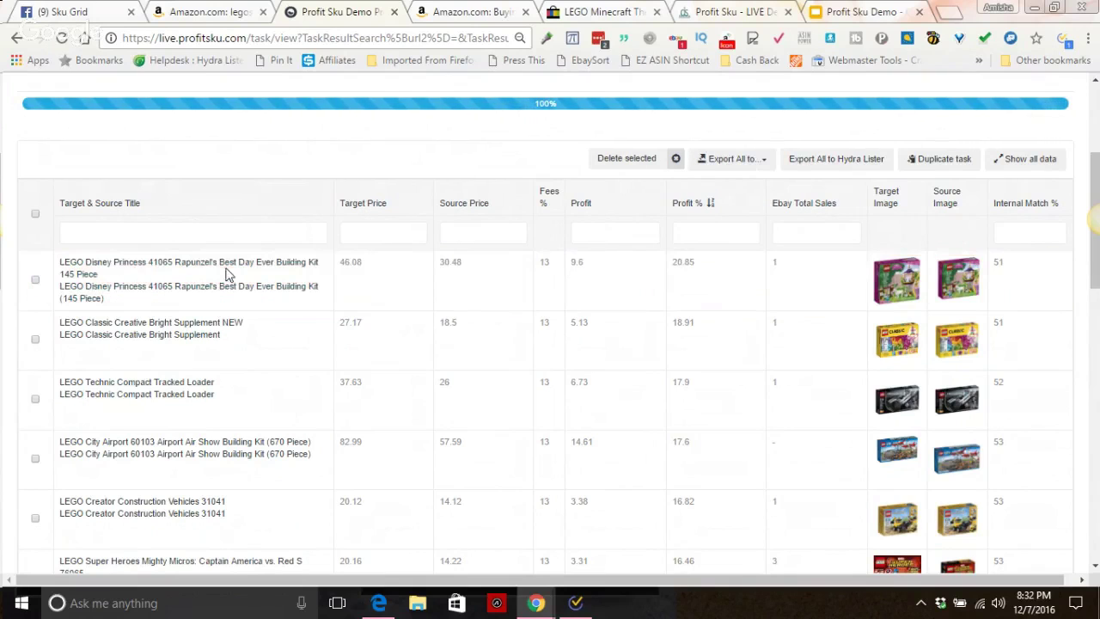
click(754, 163)
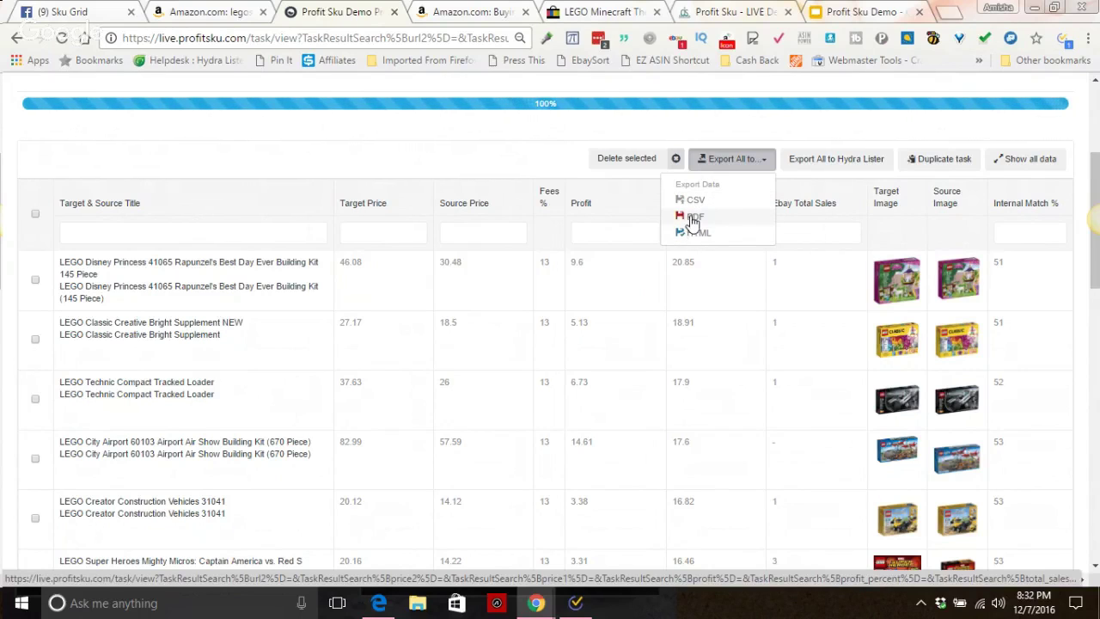
Check the number of matched items in the task summary
scroll(651, 210, up, 3)
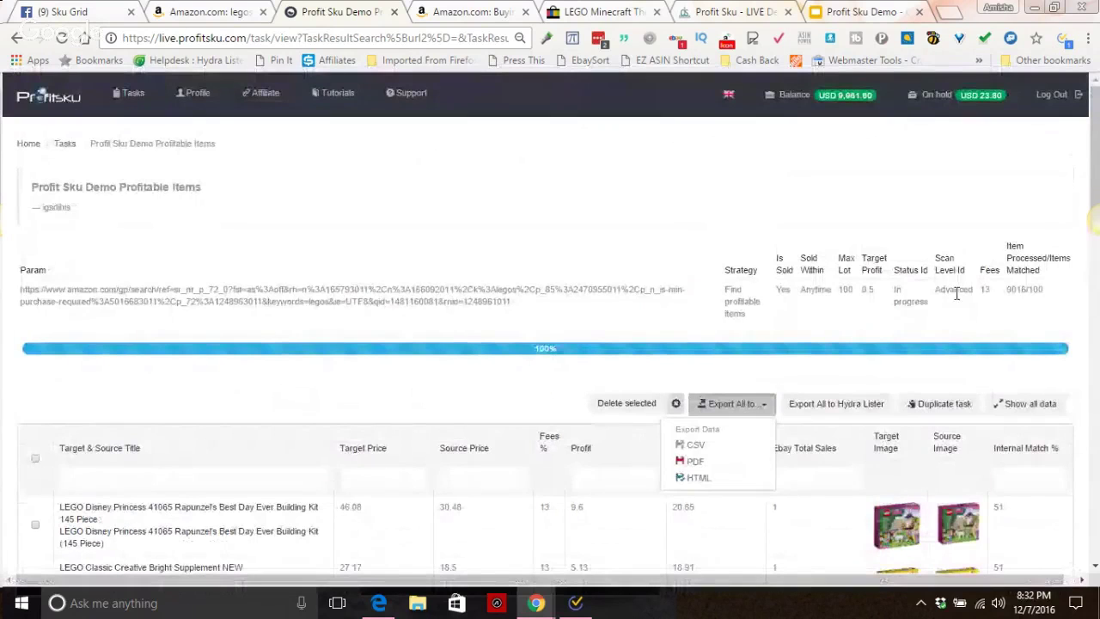
drag(658, 579, 670, 579)
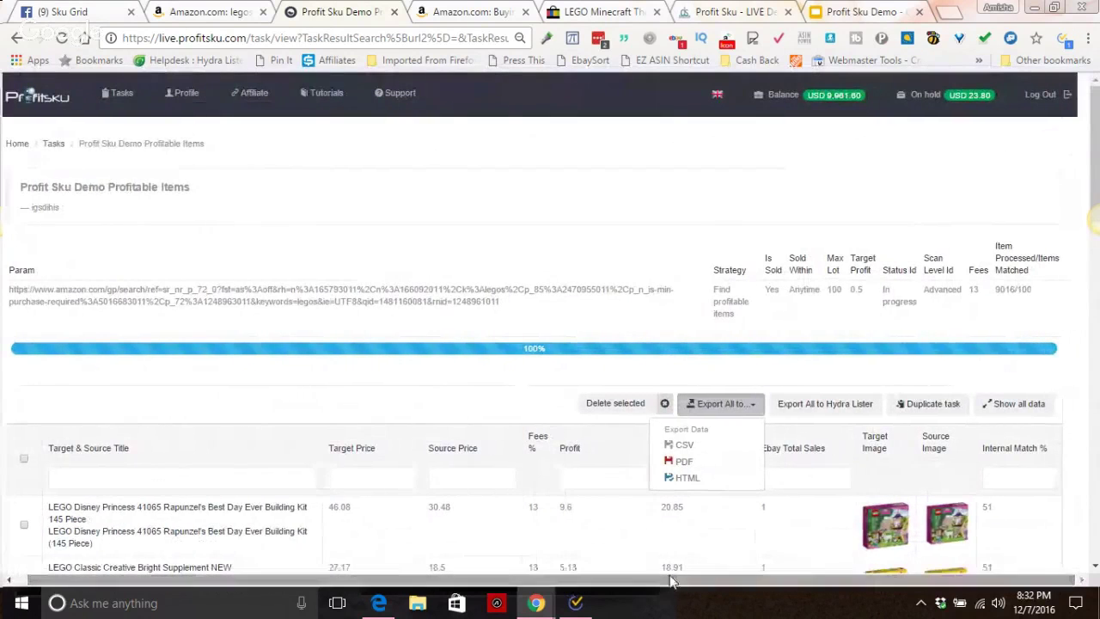
drag(1039, 296, 1017, 290)
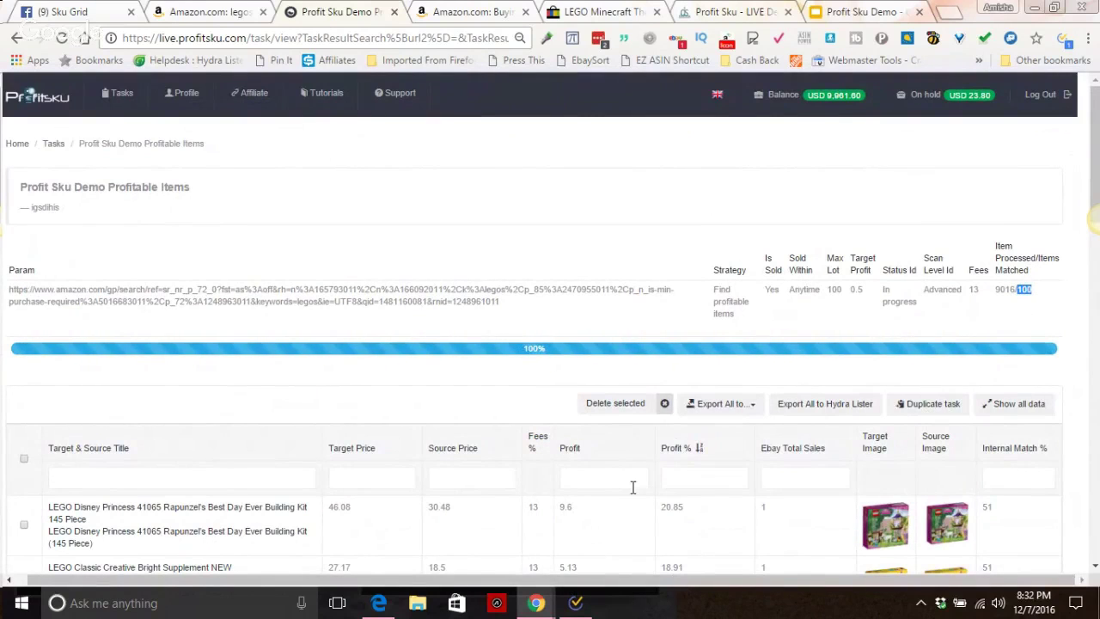
Show all data of the task on one page and select every result
scroll(632, 487, down, 3)
scroll(628, 494, up, 2)
click(739, 245)
click(696, 307)
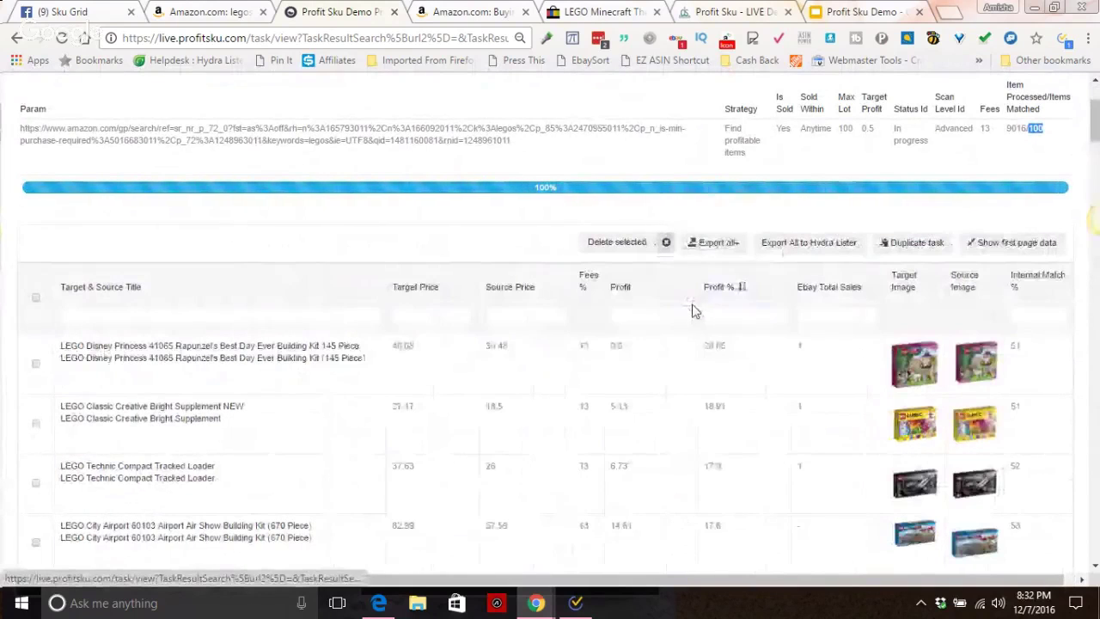
key(ctrl+a)
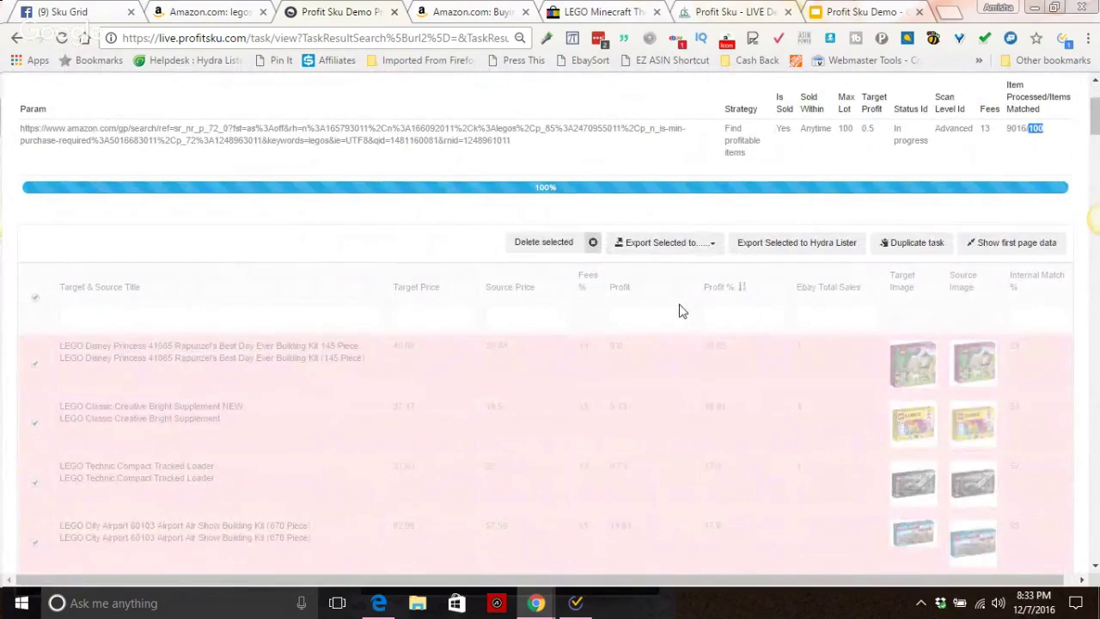
Export the selected results as a PDF file and move the export window out of the way
scroll(679, 311, up, 2)
scroll(675, 307, down, 2)
click(671, 307)
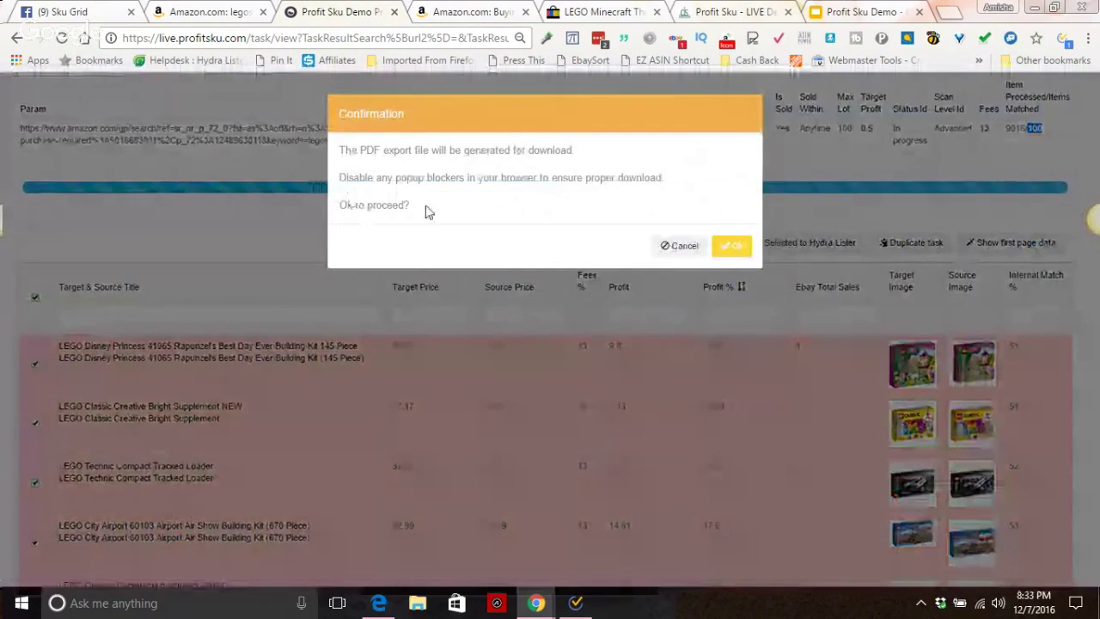
click(731, 245)
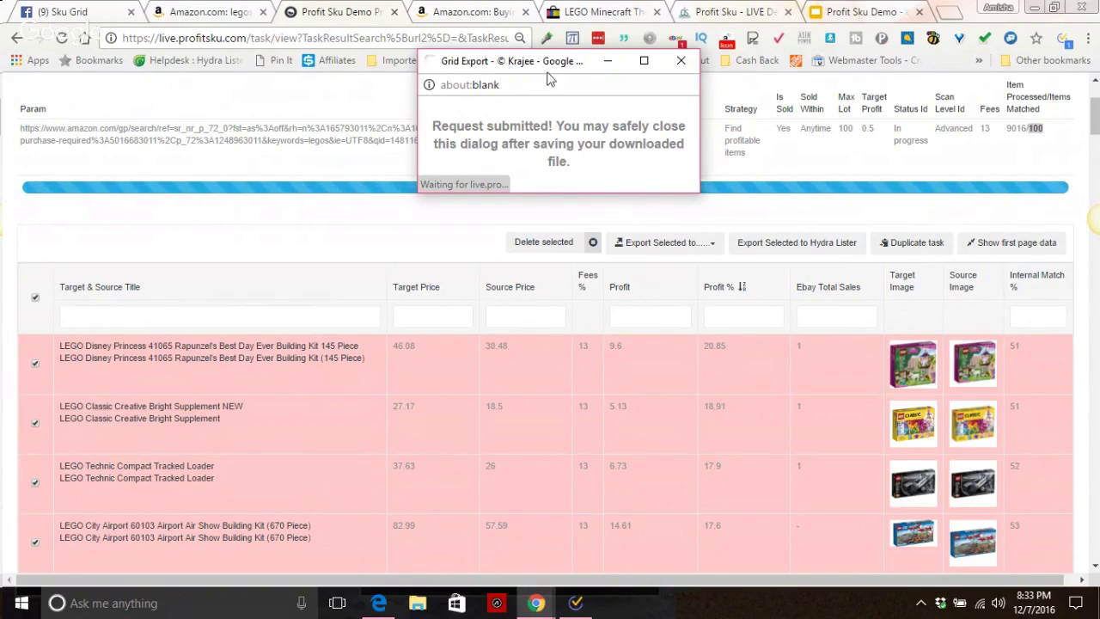
drag(550, 64, 376, 100)
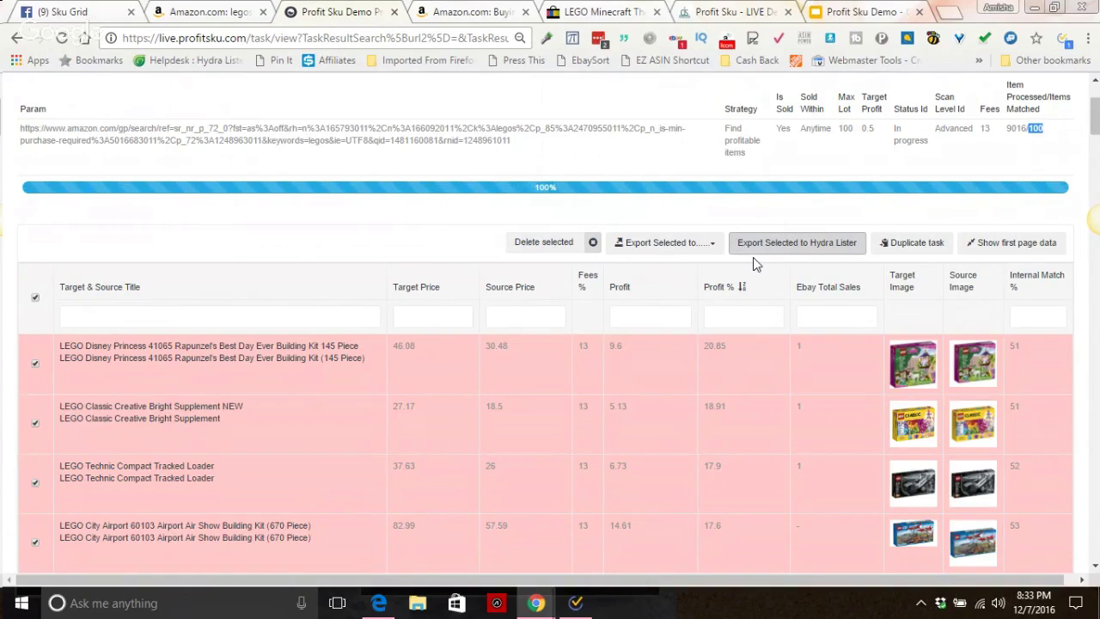
Export the selected results to Hydra Lister and check the Amazon links in its Batch Lister
click(756, 247)
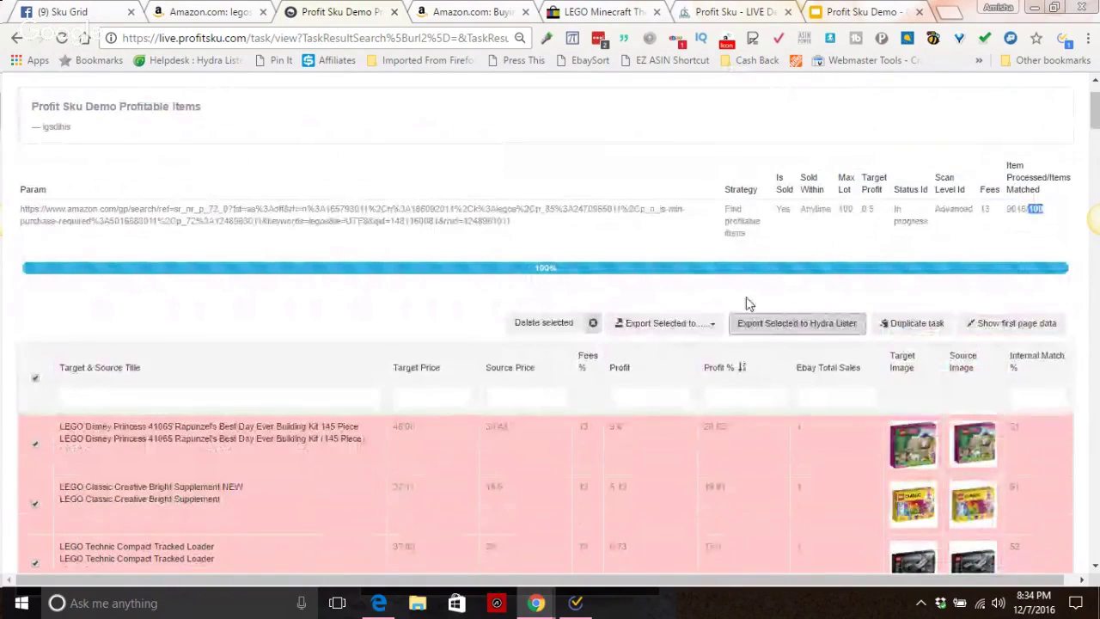
click(776, 323)
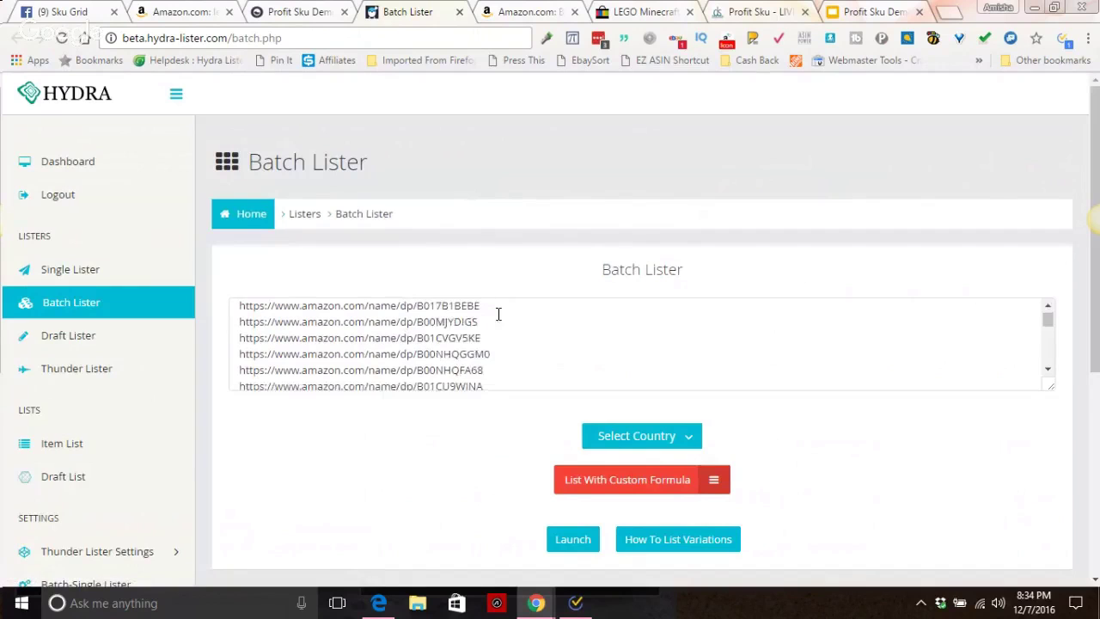
drag(239, 312, 508, 382)
click(491, 364)
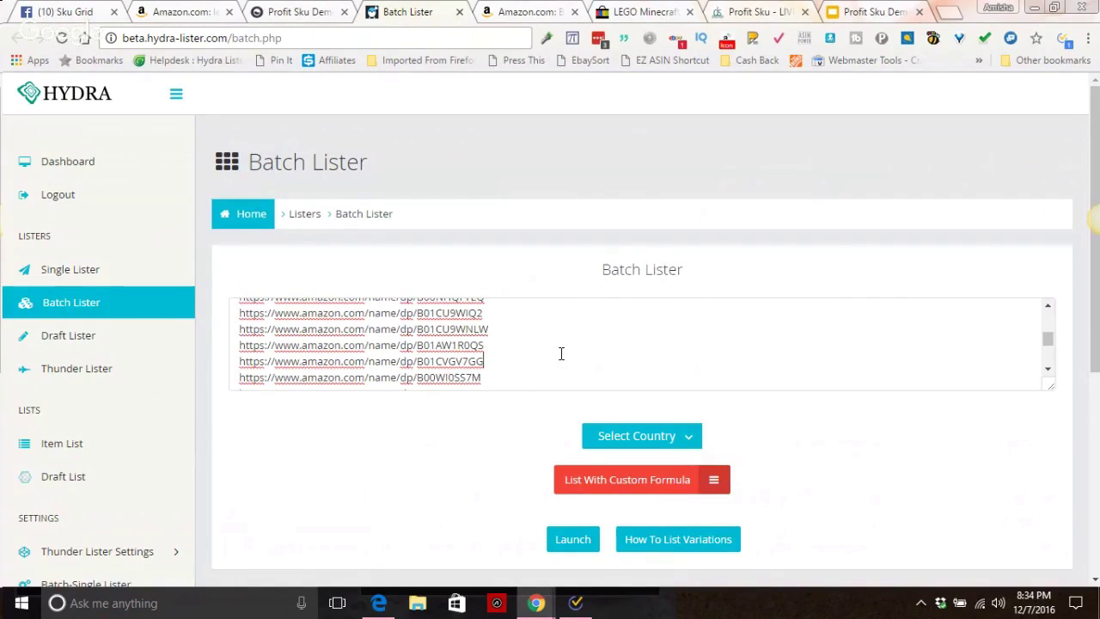
Move all the Amazon links from the Batch Lister to the Draft Lister
key(ctrl+a)
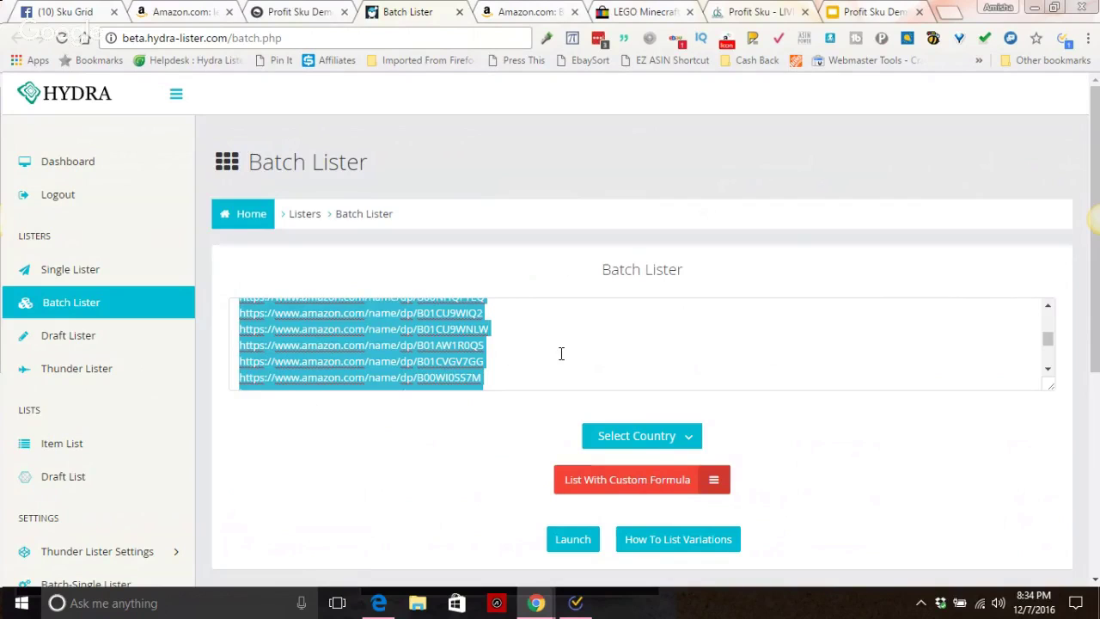
key(ctrl+x)
click(69, 340)
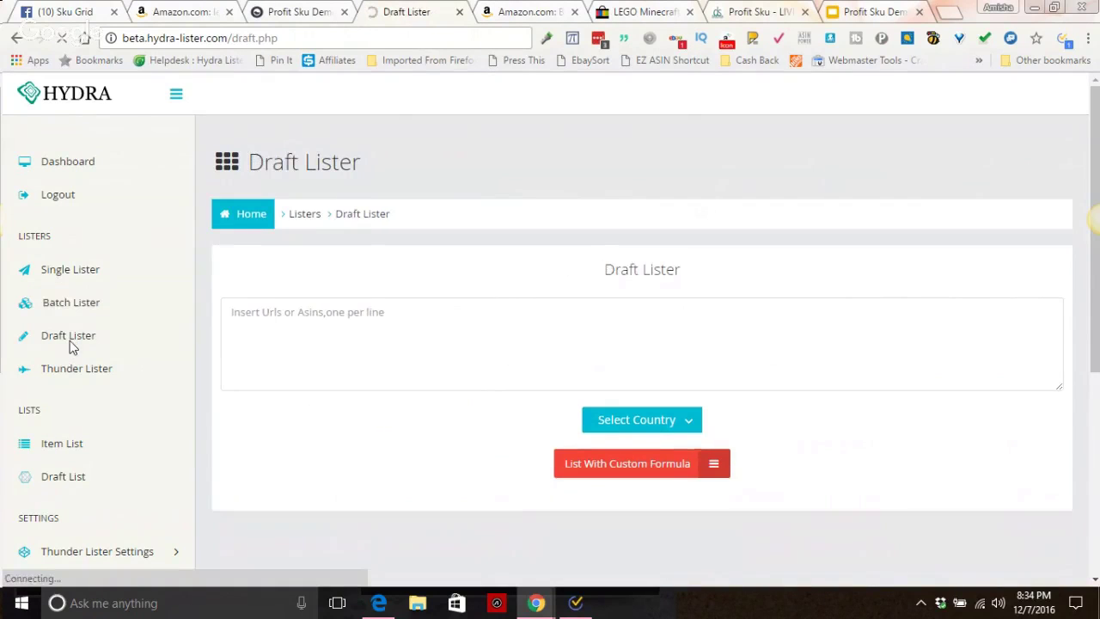
click(255, 325)
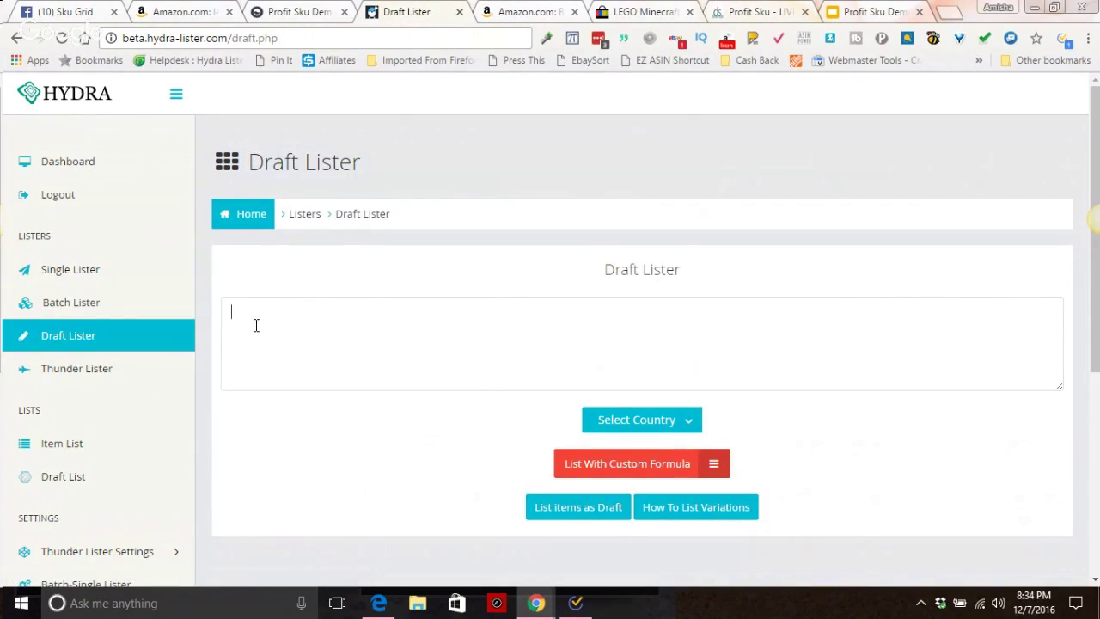
key(ctrl+v)
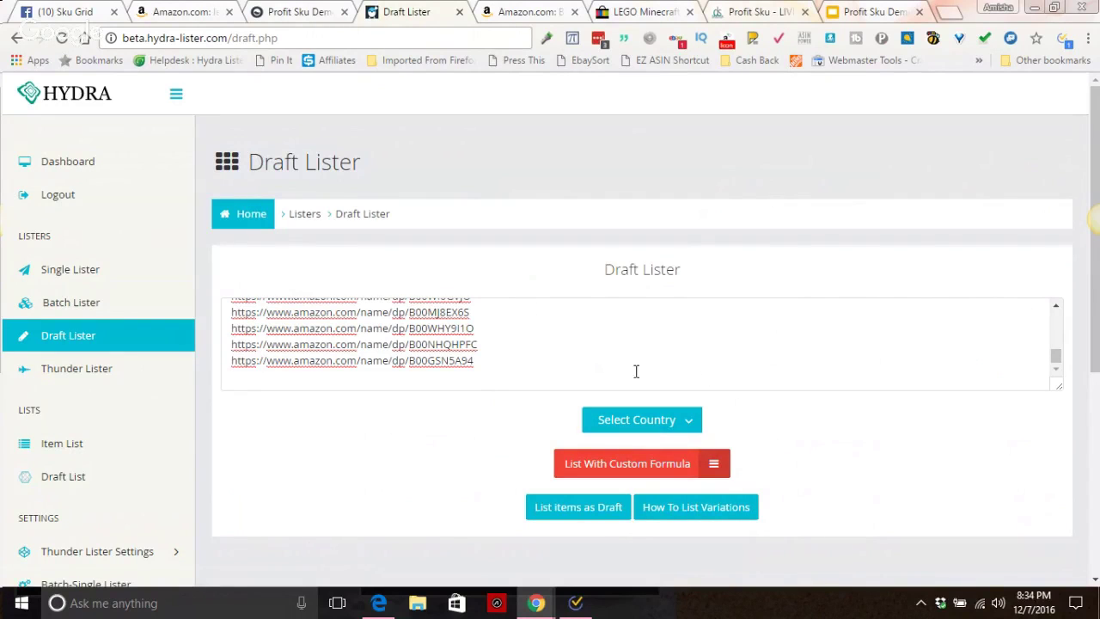
Clear the links from the Draft Lister and paste them back into the Batch Lister
key(ctrl+a)
key(Delete)
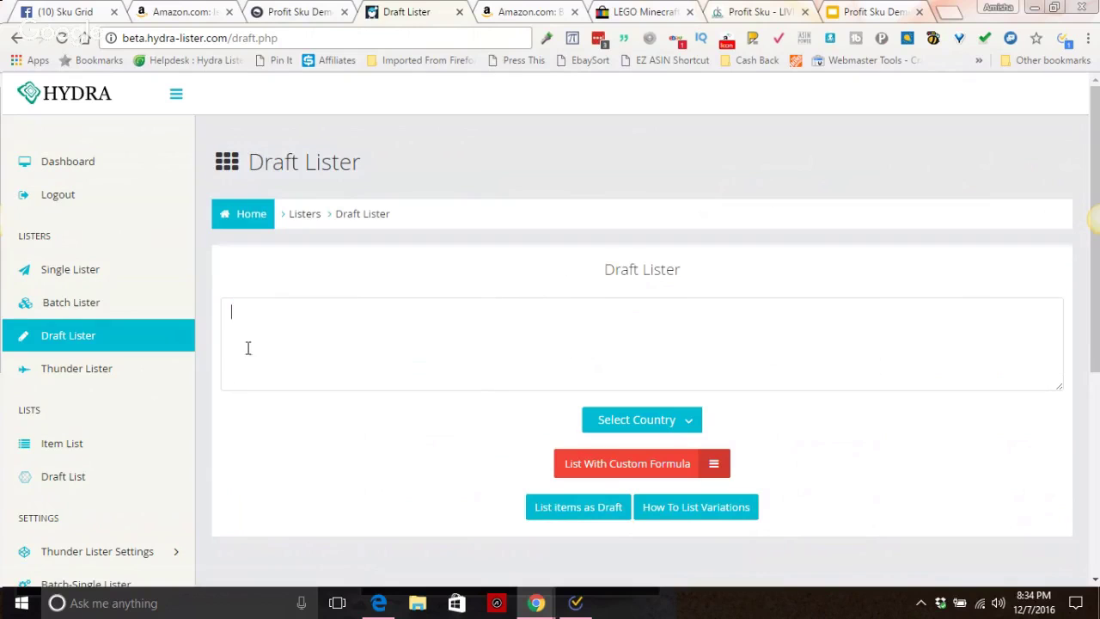
click(72, 300)
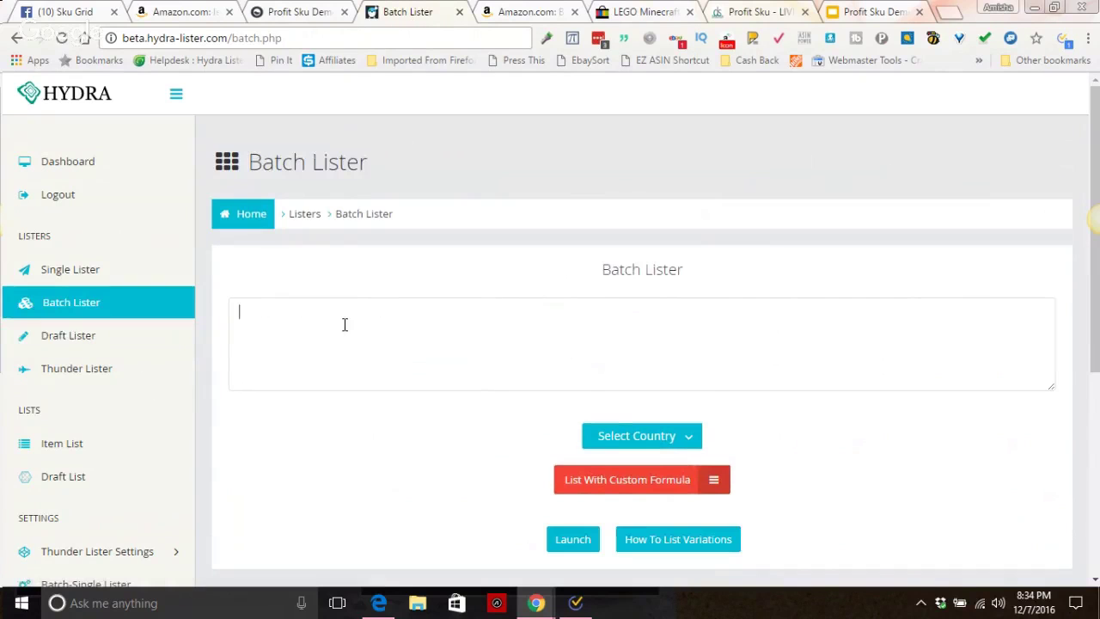
key(ctrl+v)
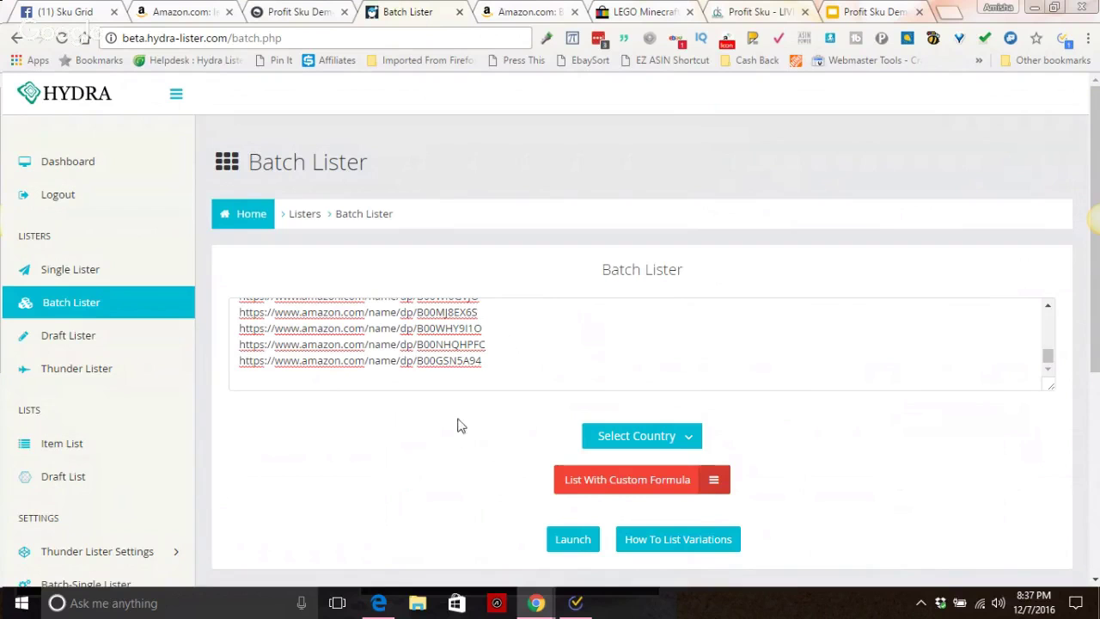
Return from Hydra Lister to the Profit Sku task results and open the export format choices
drag(488, 363, 215, 367)
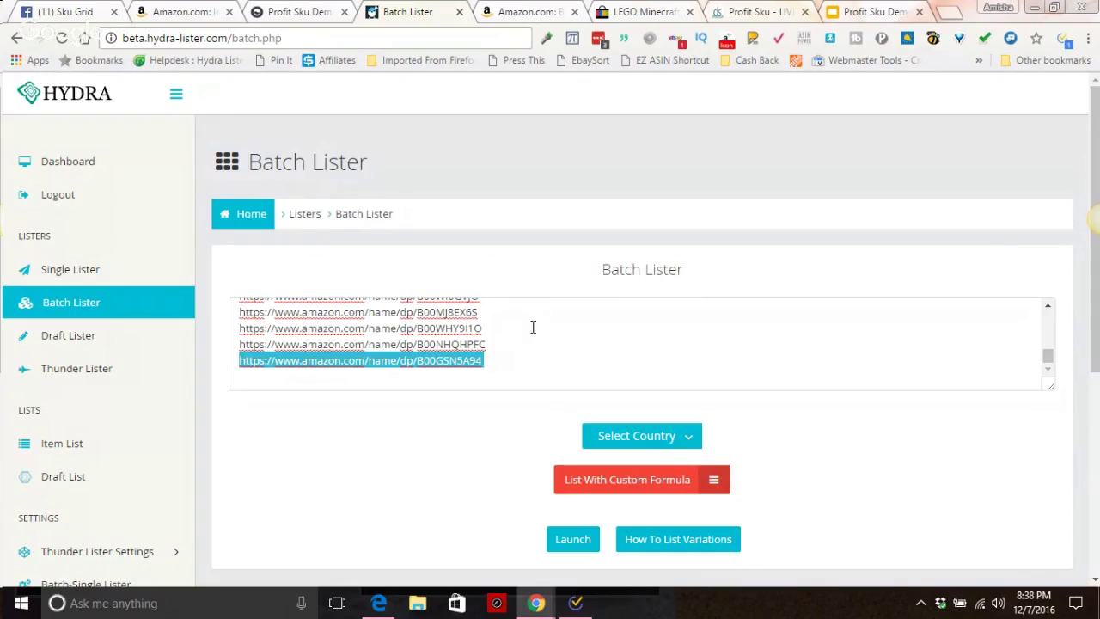
click(501, 363)
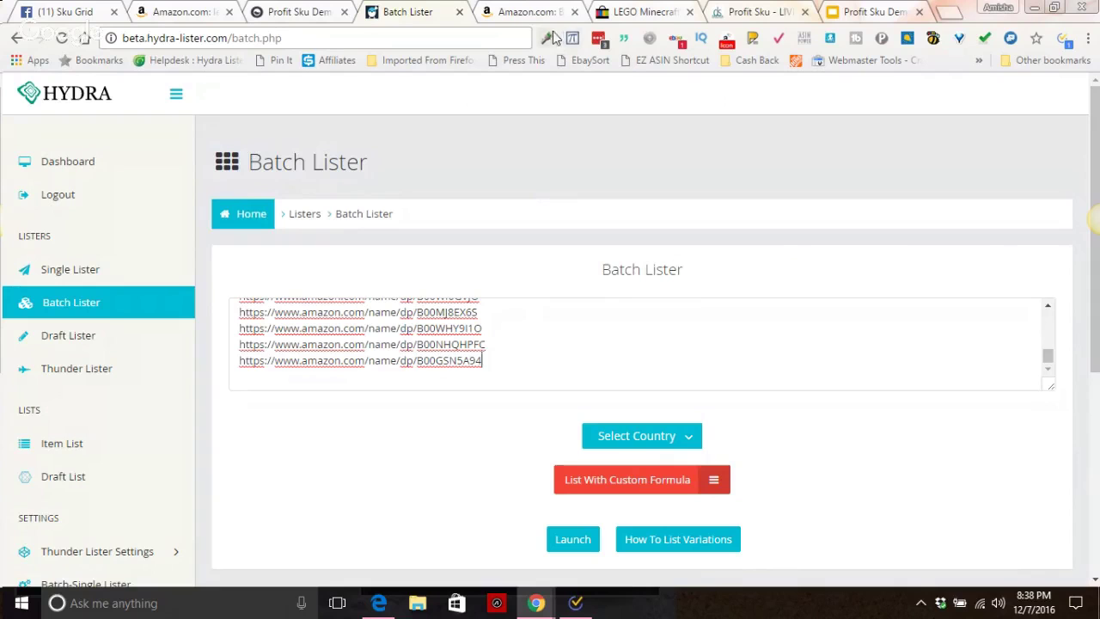
click(307, 19)
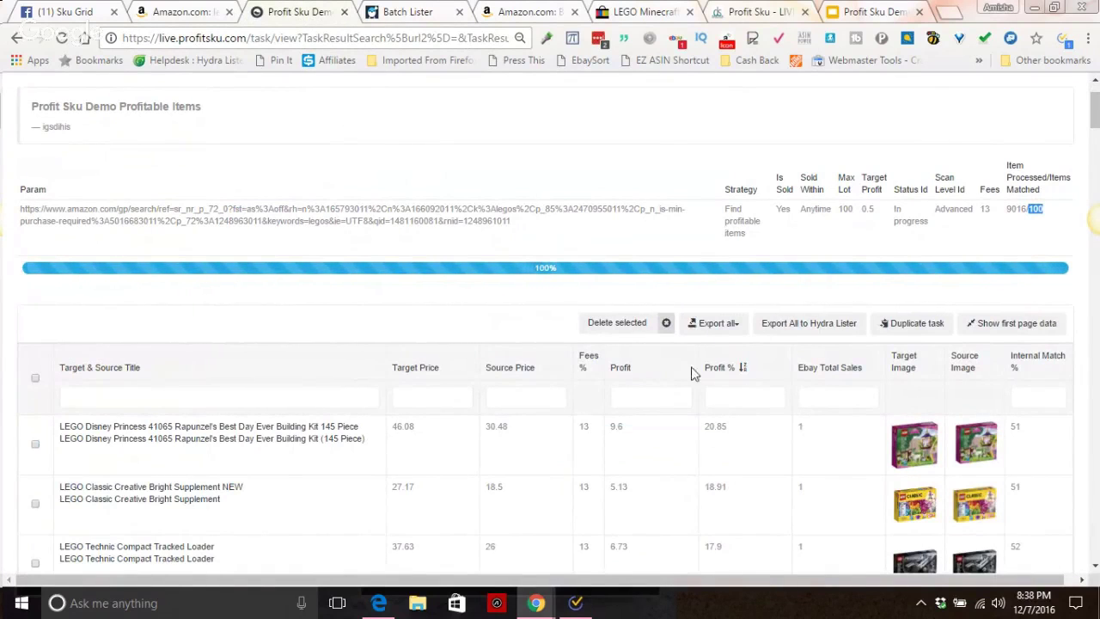
click(714, 327)
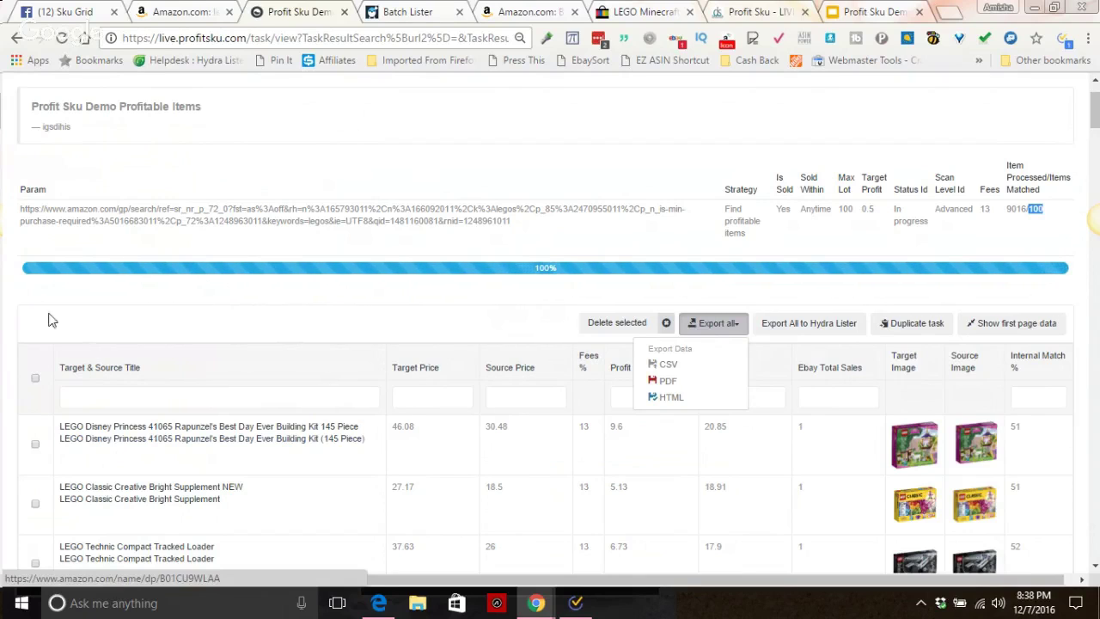
Dismiss the export format choices, return to the task list and open the Undercutting Demo task's results
click(823, 367)
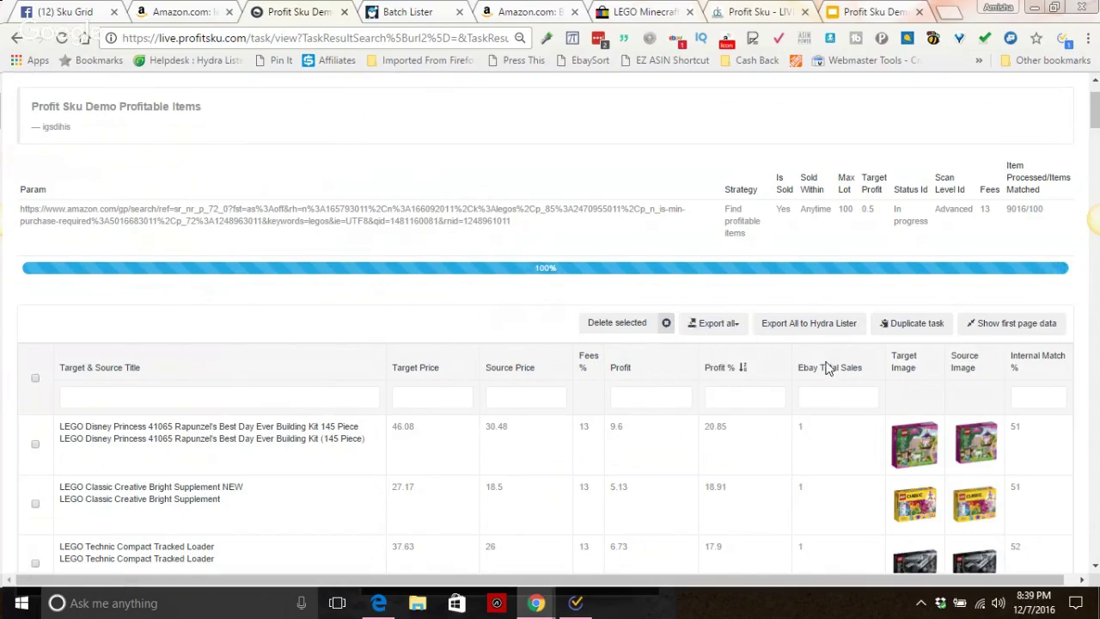
scroll(125, 172, up, 1)
click(129, 93)
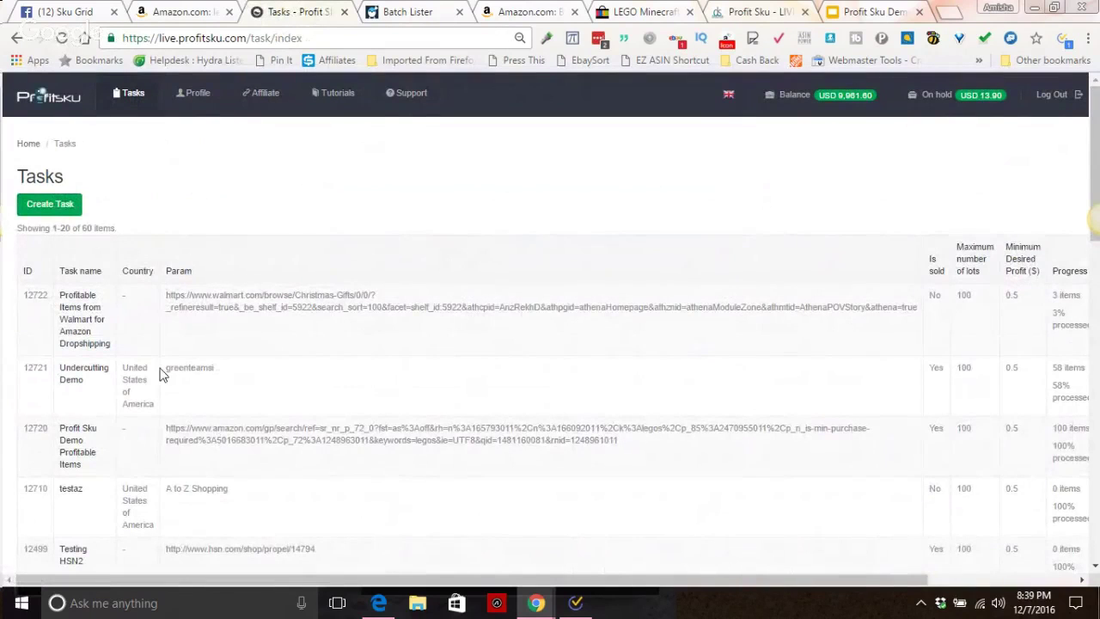
drag(270, 577, 448, 599)
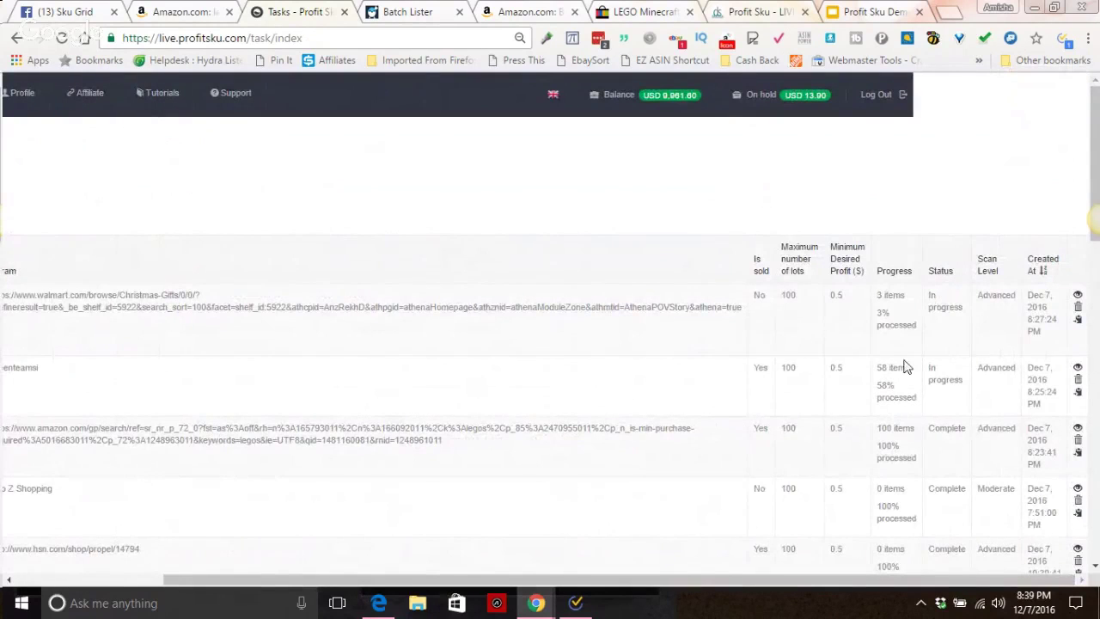
click(1078, 369)
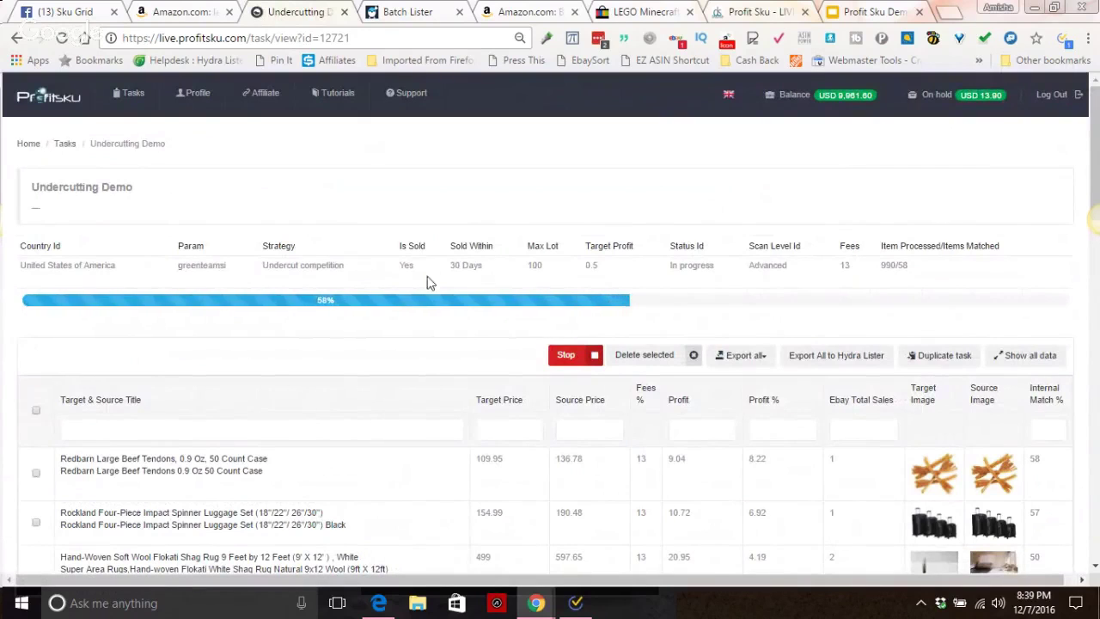
Look through the undercutting matches and compare the eBay and Amazon listings for the Redbarn Large Beef Tendons
scroll(316, 312, down, 1)
scroll(317, 312, down, 2)
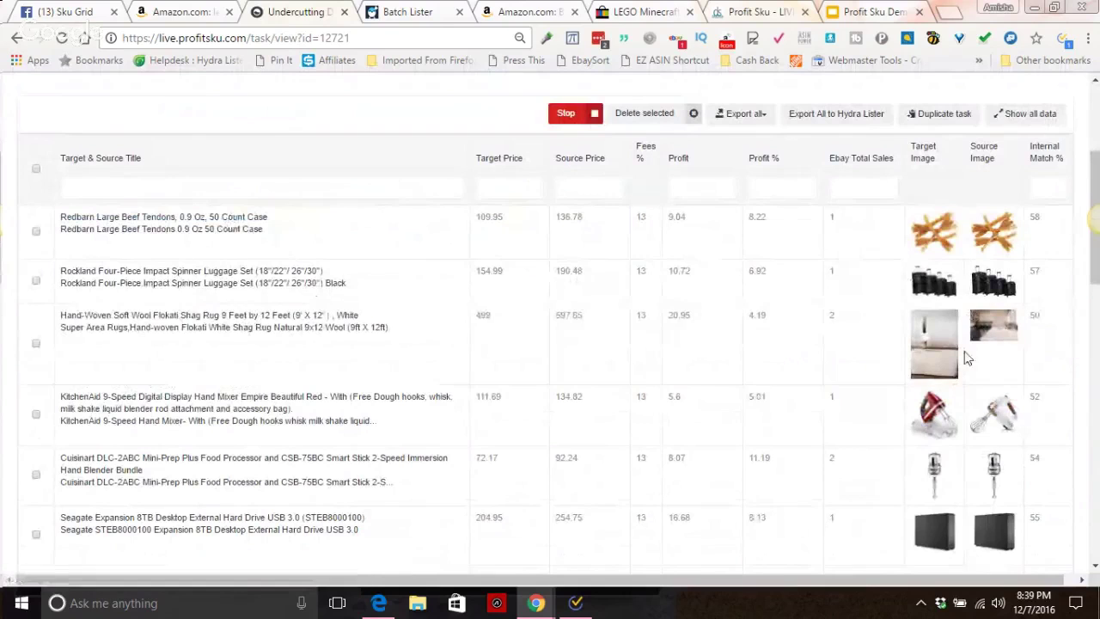
scroll(921, 405, down, 1)
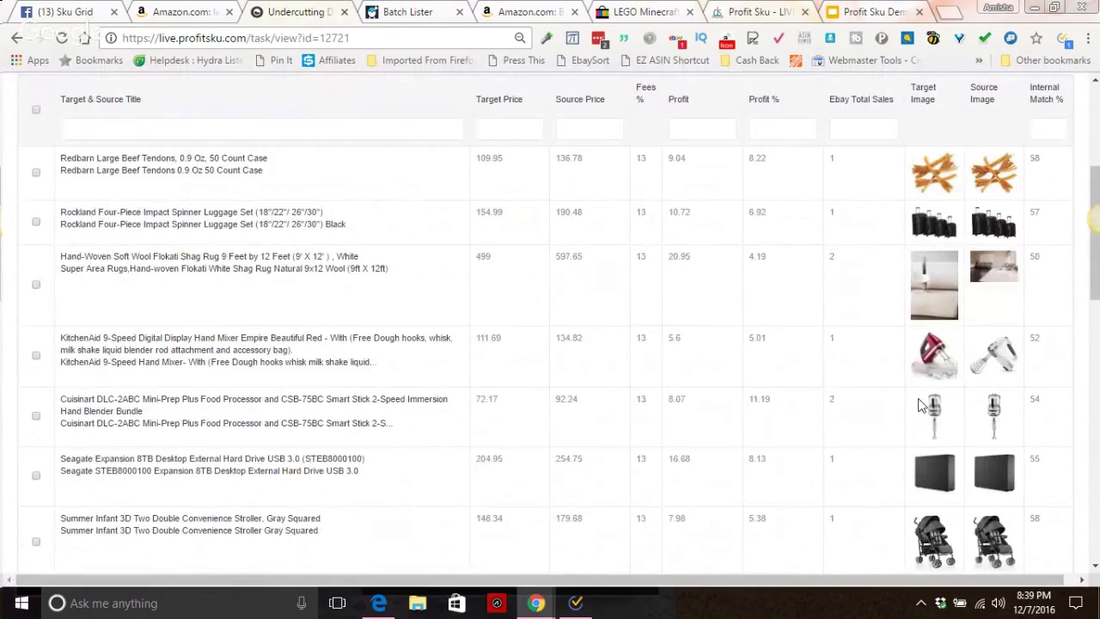
scroll(921, 404, down, 1)
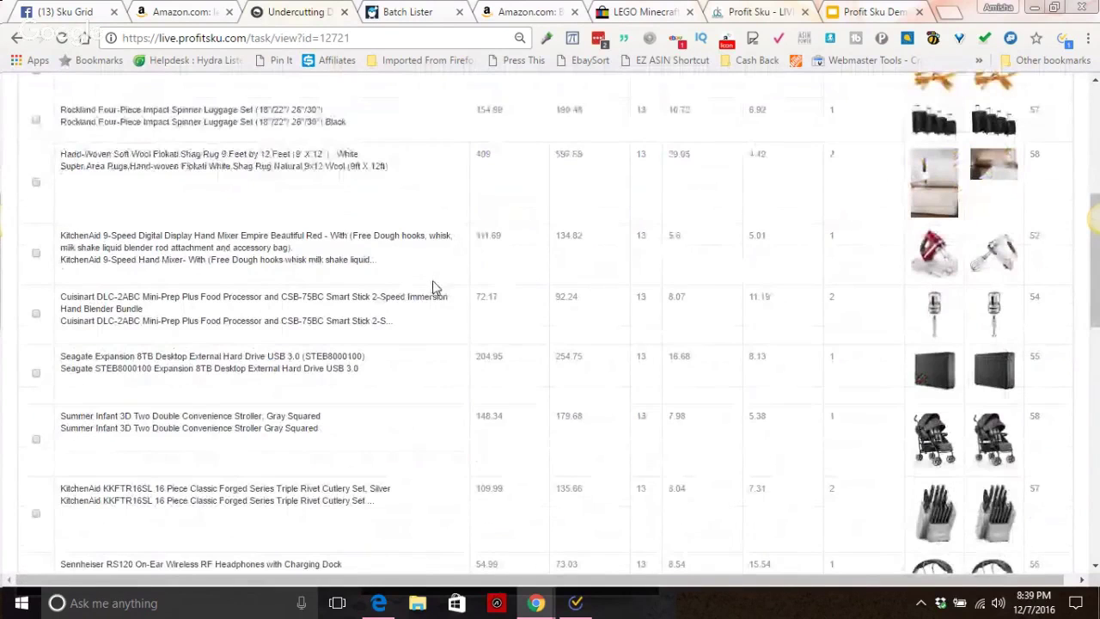
scroll(430, 297, up, 2)
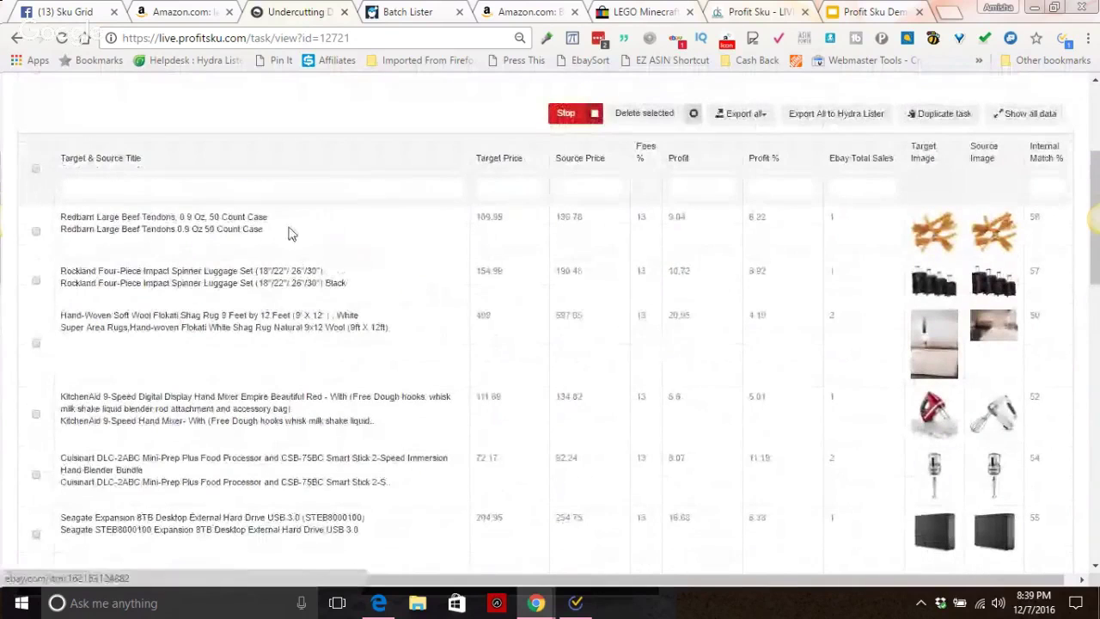
drag(587, 219, 555, 219)
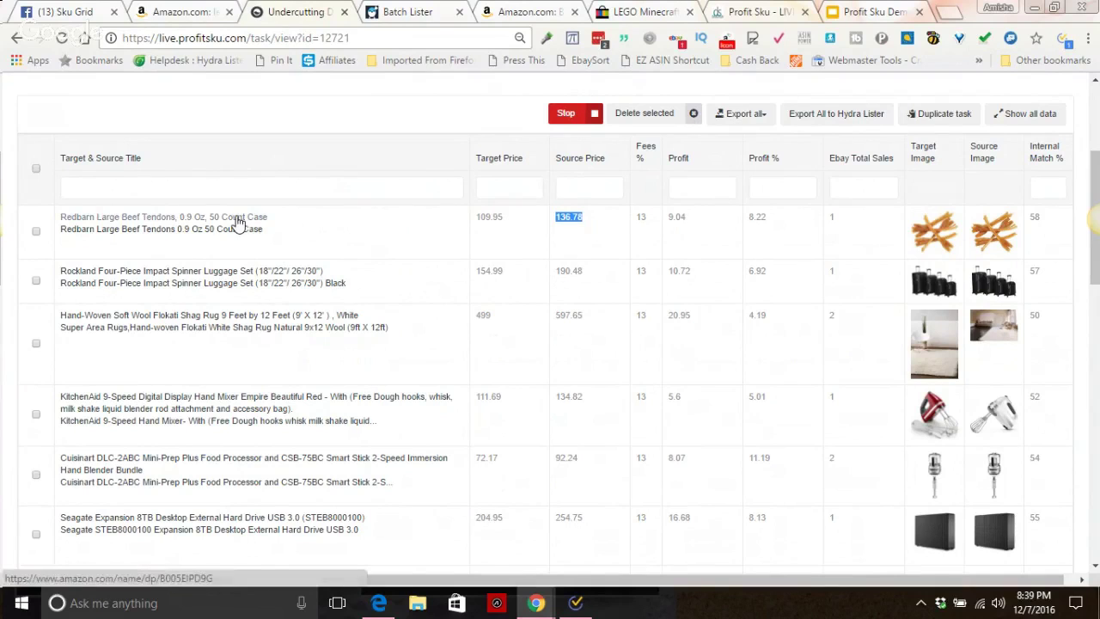
click(230, 237)
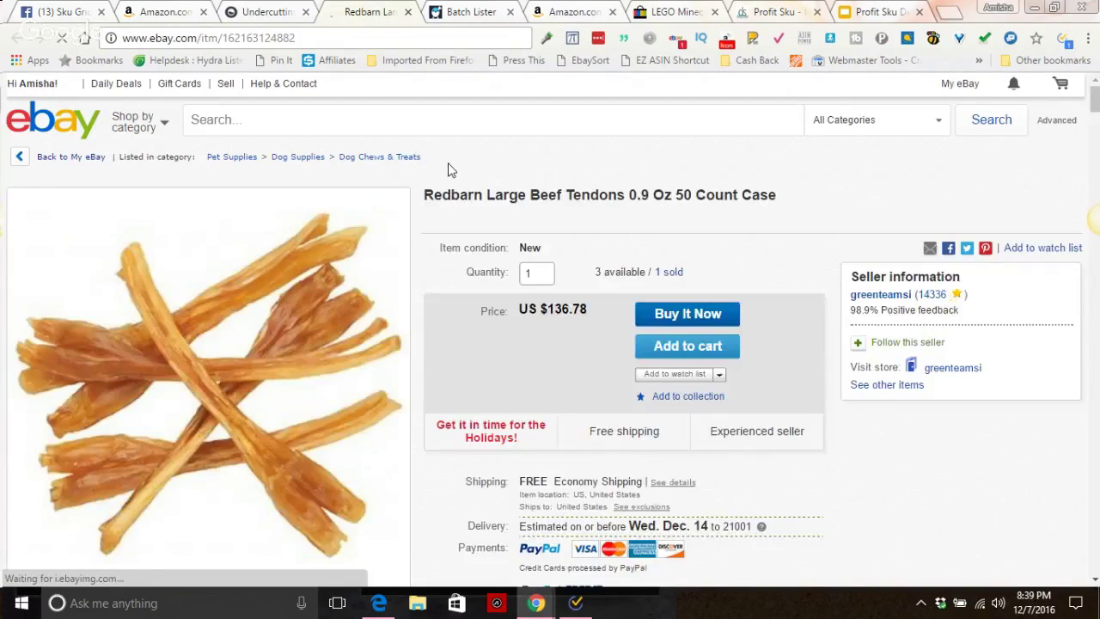
key(ctrl+shift+Tab)
click(290, 218)
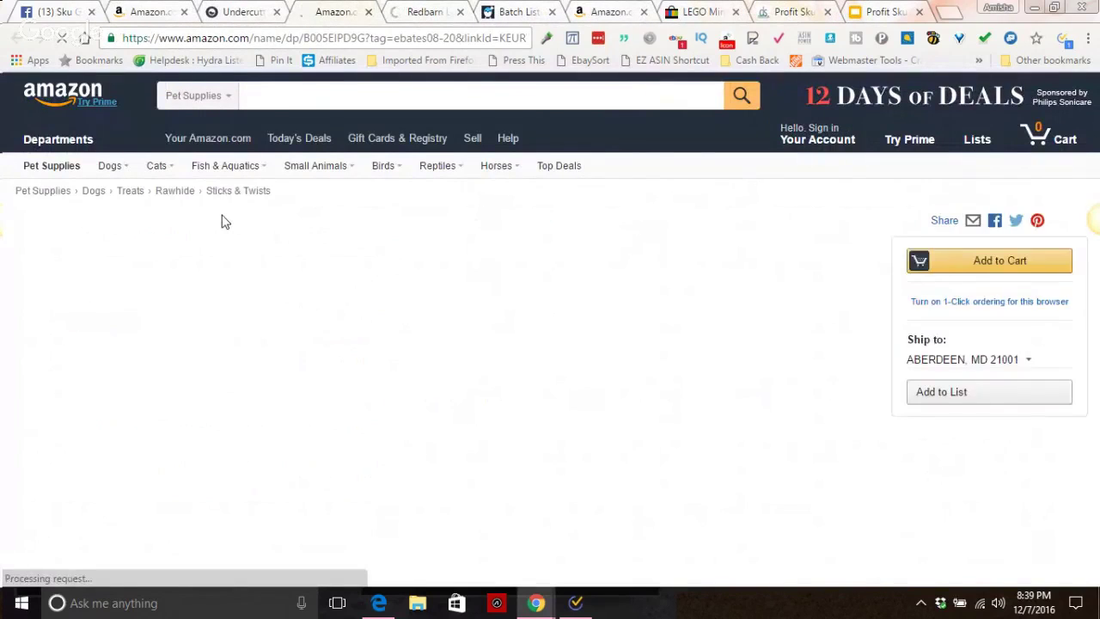
click(368, 11)
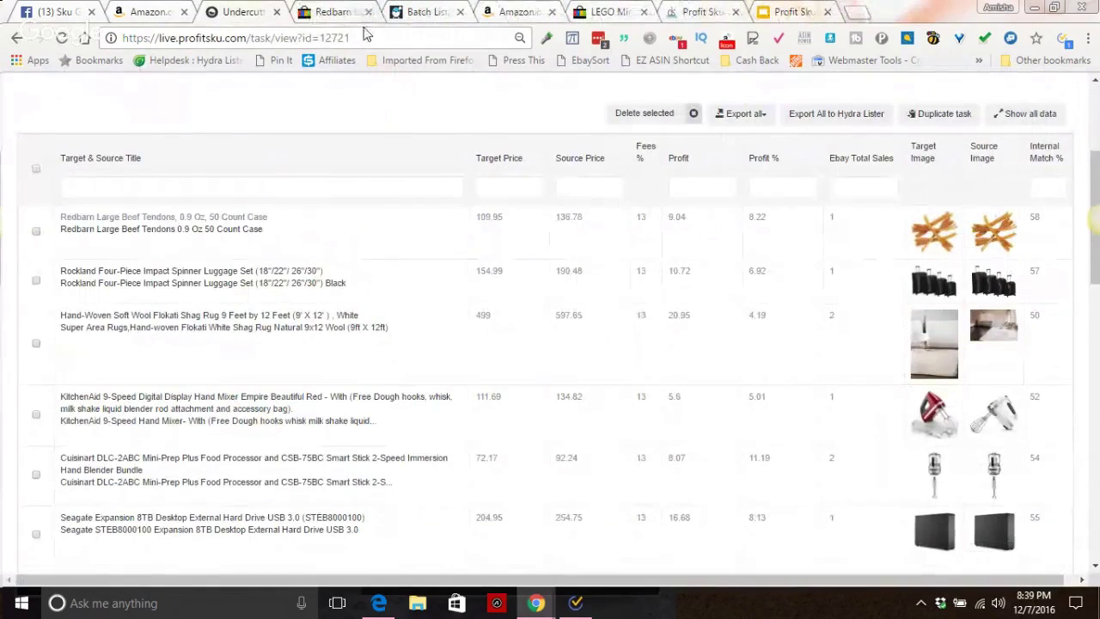
Filter the Undercutting Demo results by a profit percentage of 10 and sort them by profit percentage, highest first
click(776, 190)
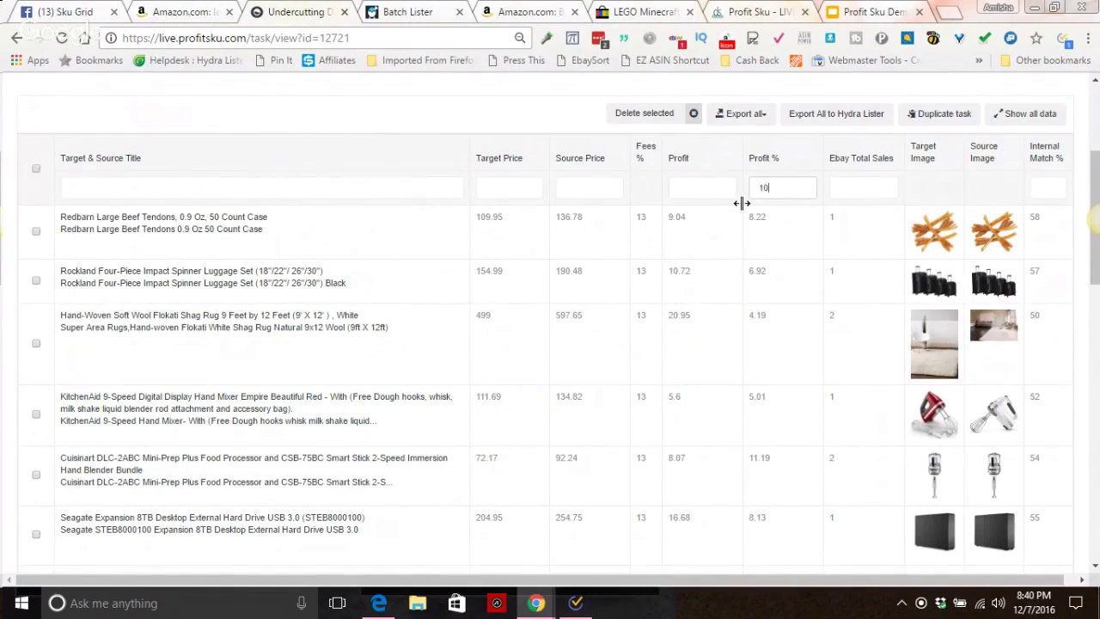
key(Return)
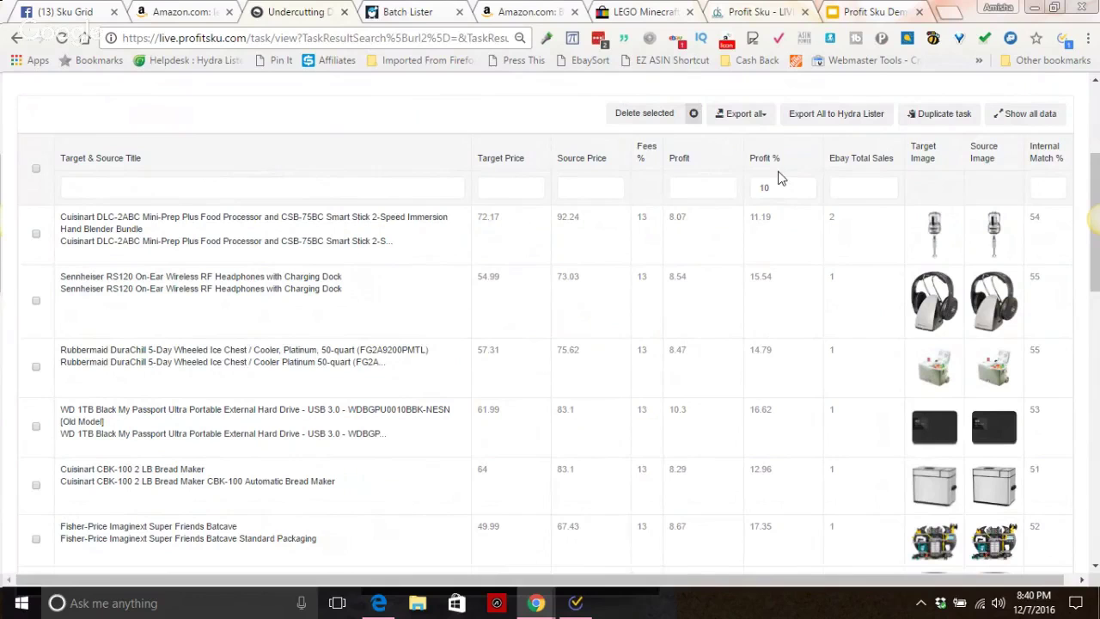
scroll(707, 345, down, 5)
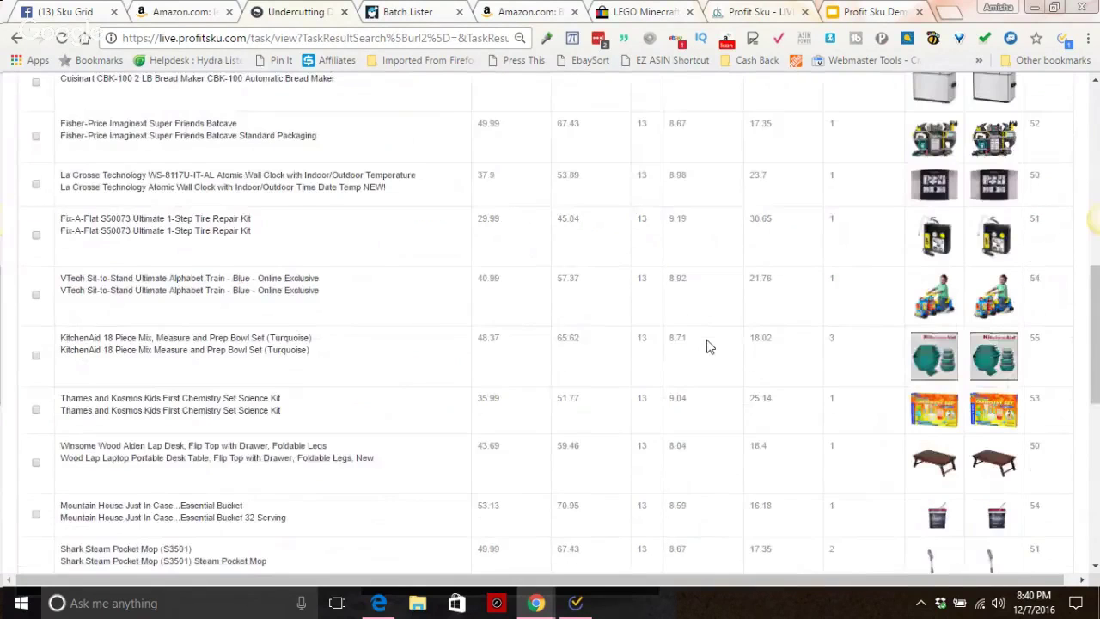
scroll(707, 345, up, 10)
click(778, 262)
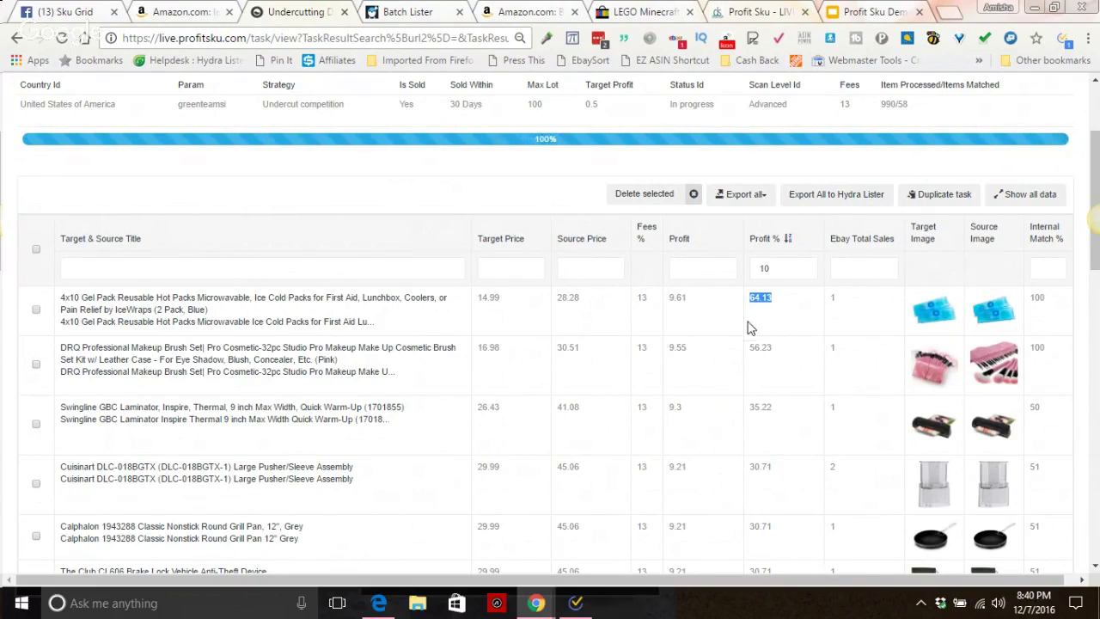
Examine the profit percentages of the leading items and the rest of the sorted undercutting results
scroll(752, 331, down, 2)
double_click(763, 187)
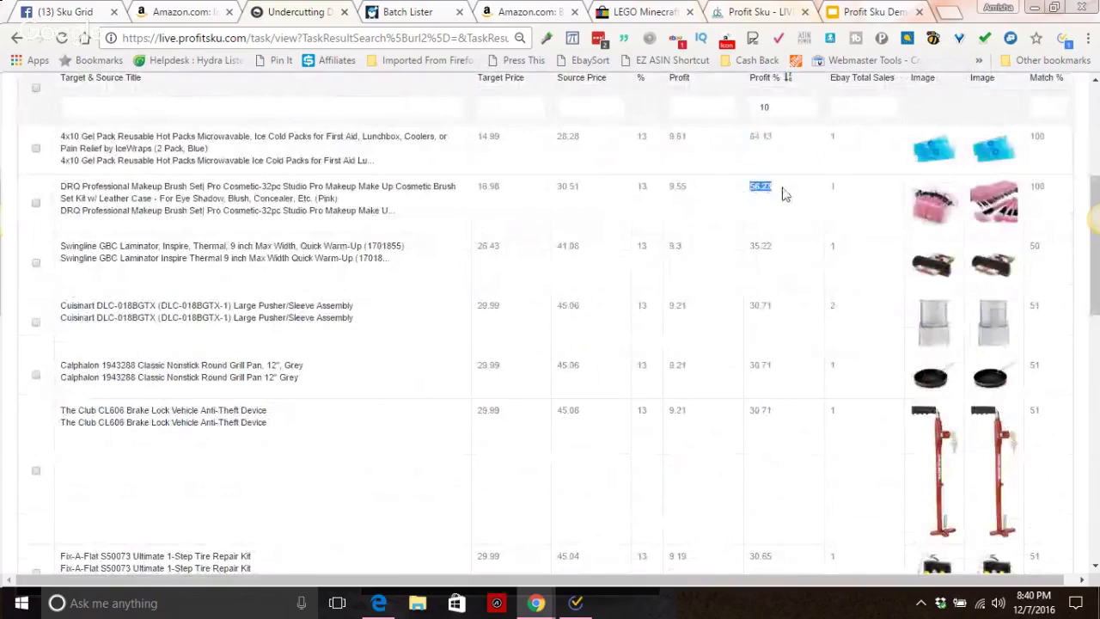
double_click(759, 248)
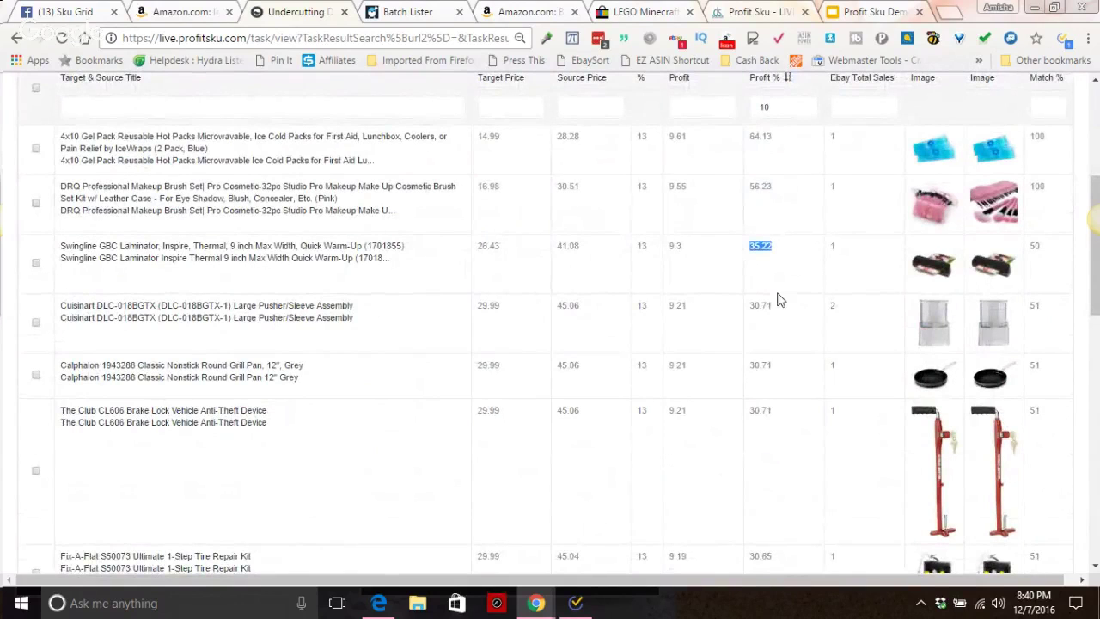
scroll(775, 303, down, 1)
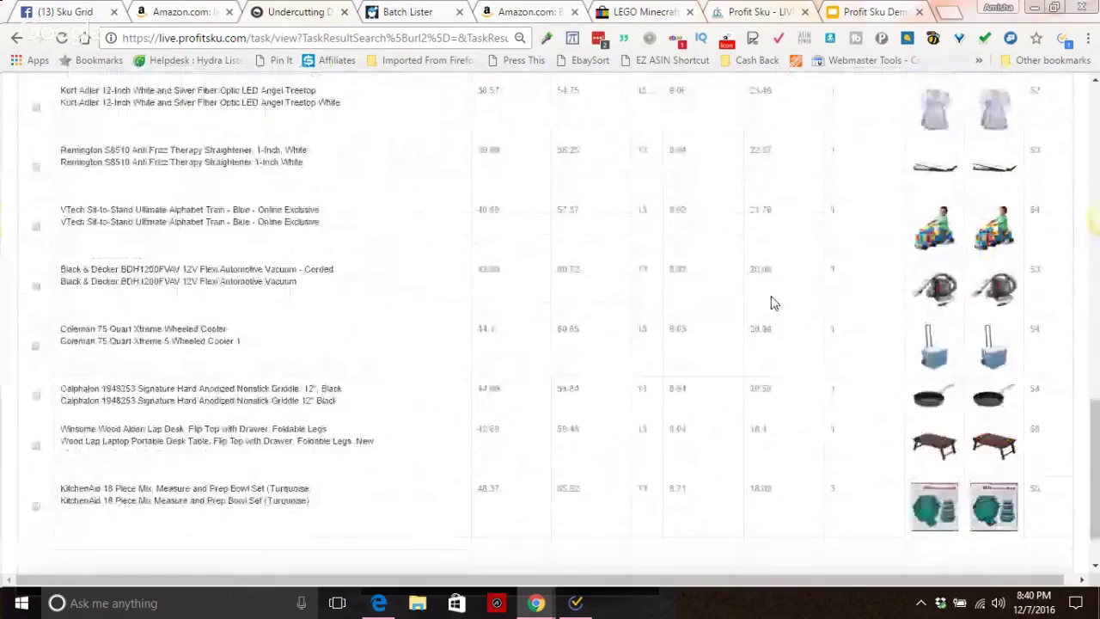
scroll(771, 300, down, 1)
scroll(771, 296, up, 3)
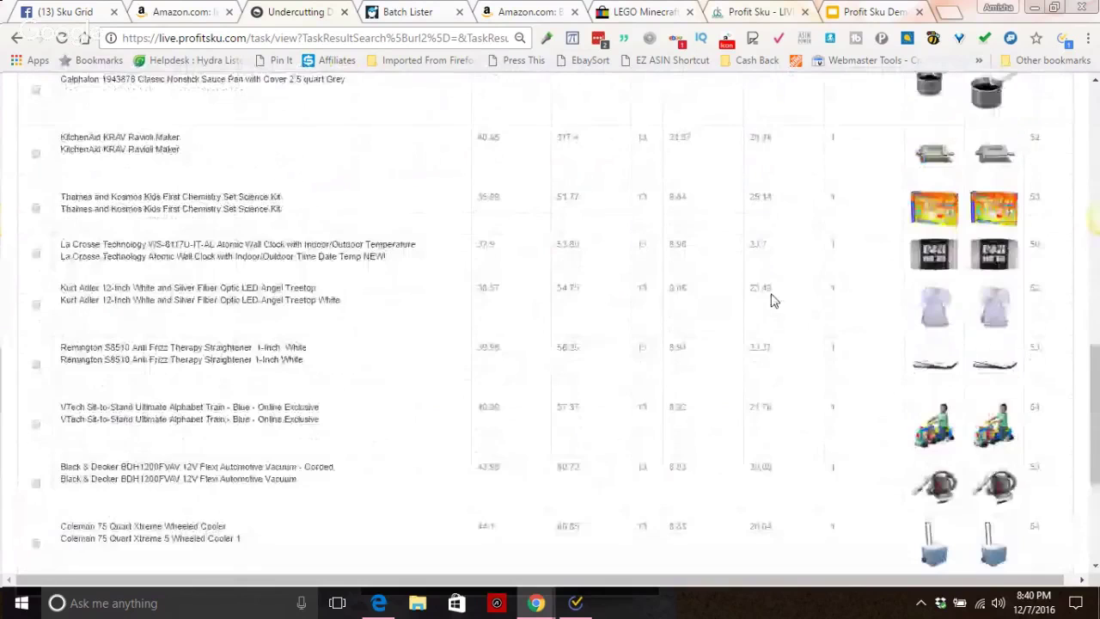
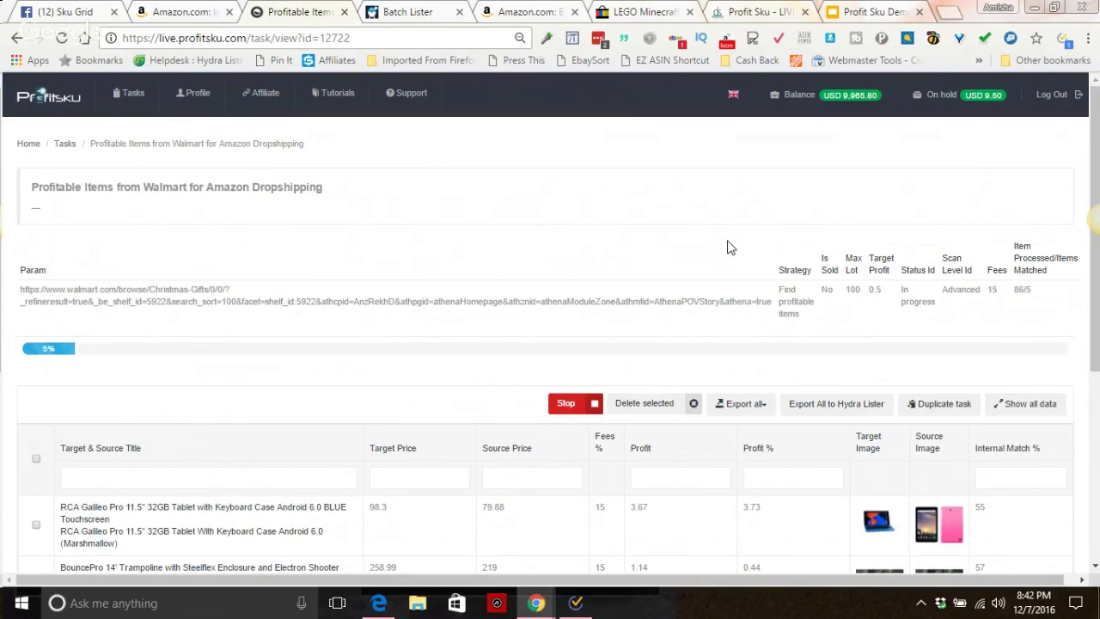
Review the Walmart for Amazon Dropshipping results and compare the RCA Galileo Pro tablet's source and target prices
scroll(322, 233, down, 5)
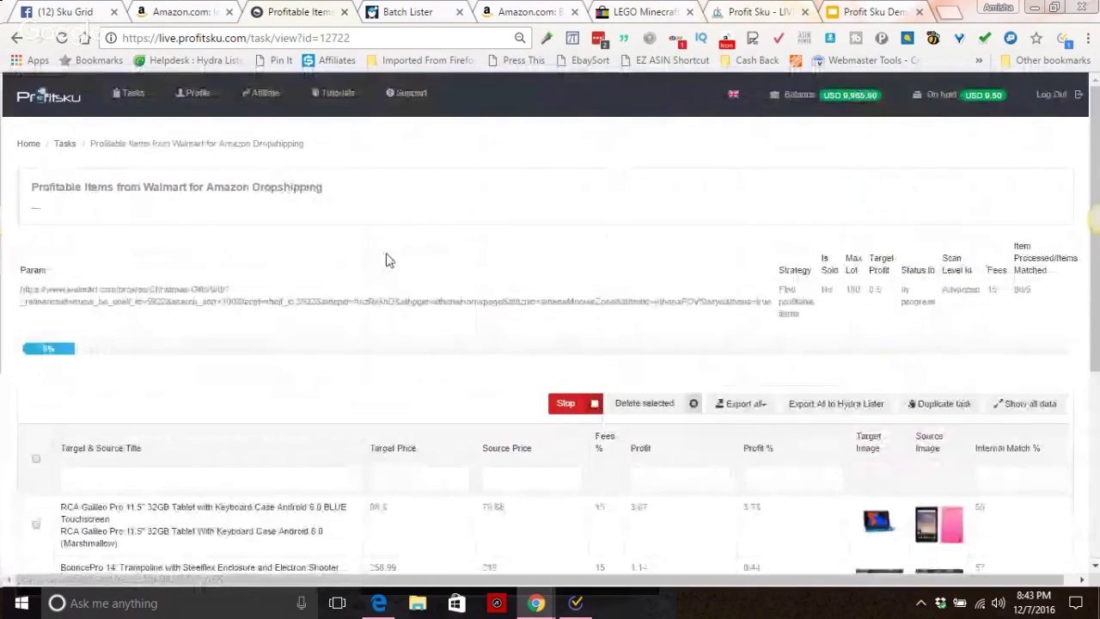
scroll(416, 378, down, 4)
scroll(409, 364, up, 3)
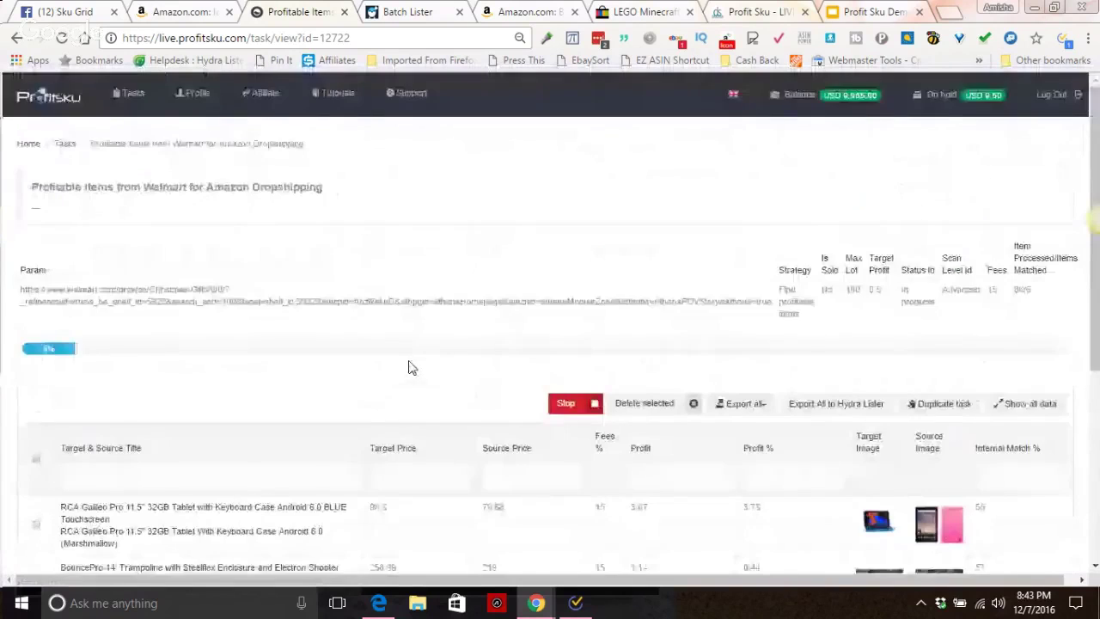
scroll(410, 364, down, 2)
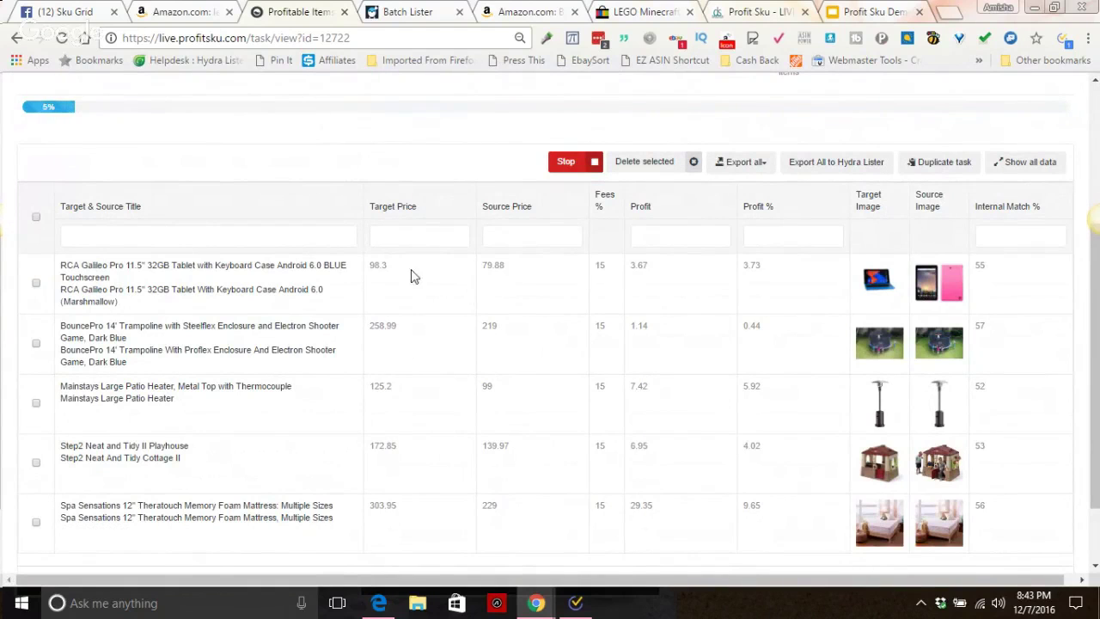
double_click(510, 274)
click(391, 276)
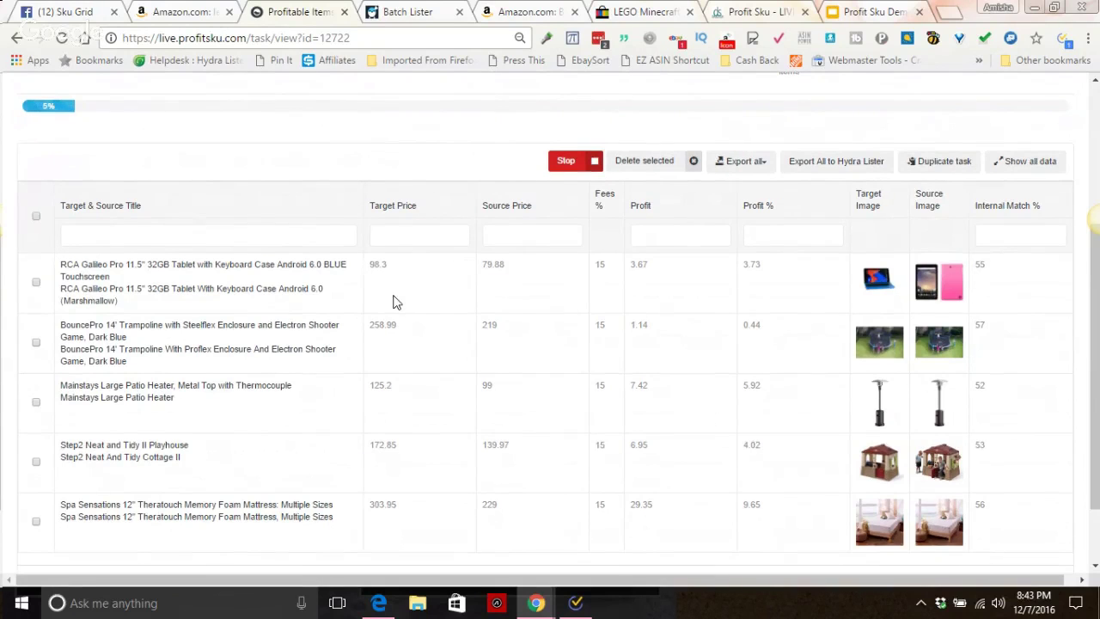
Compare the source and target prices of the Spa Sensations memory foam mattress in the Walmart results
scroll(393, 302, down, 1)
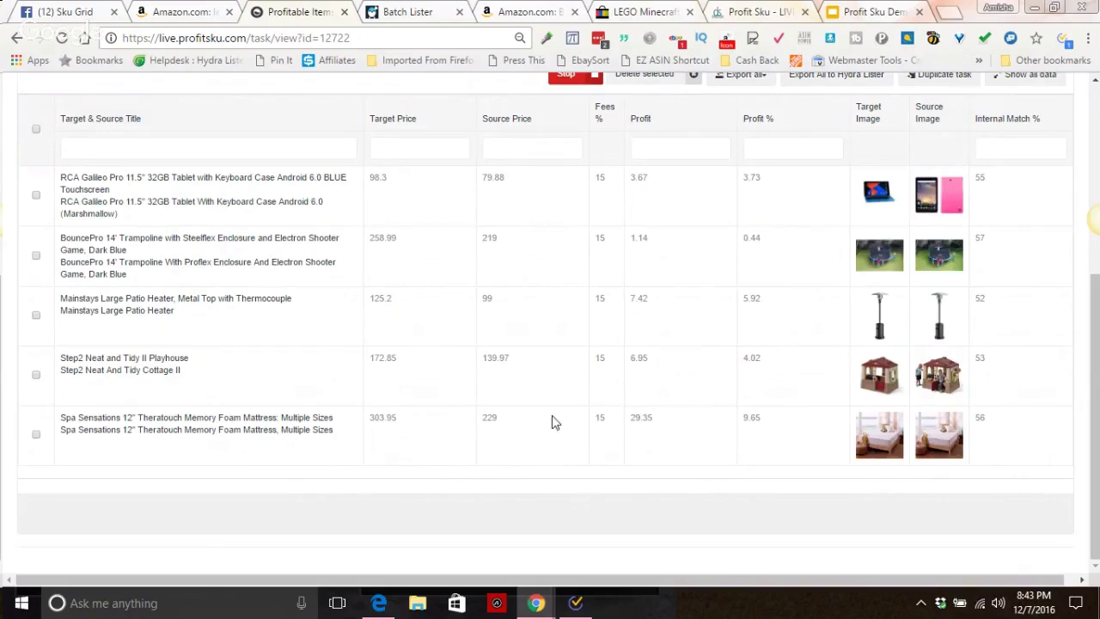
double_click(492, 417)
scroll(520, 280, up, 3)
scroll(516, 301, down, 3)
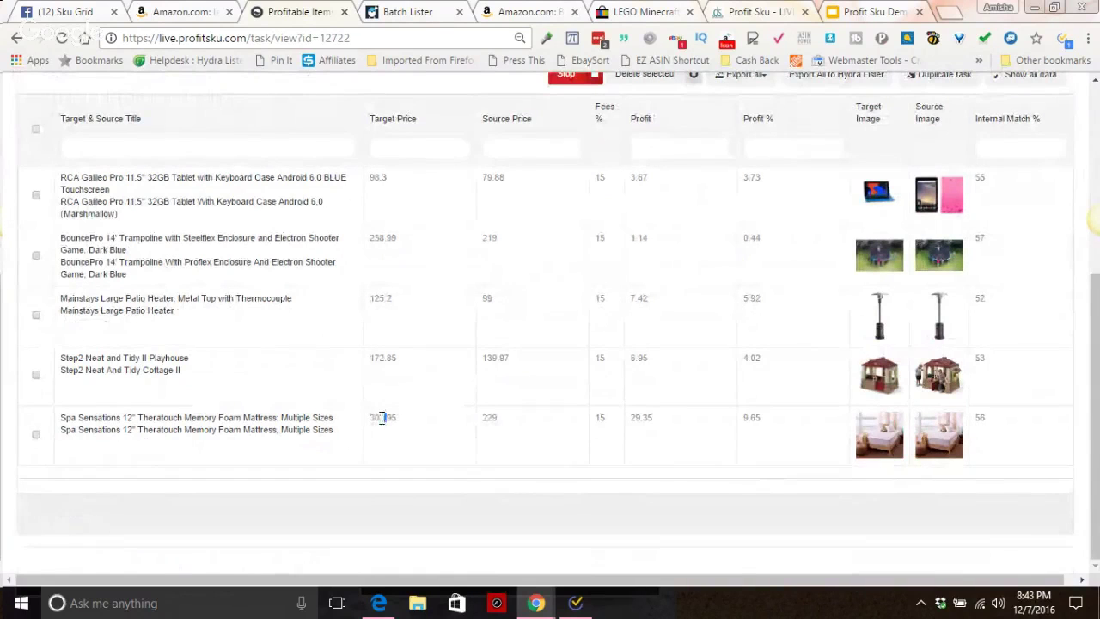
double_click(382, 418)
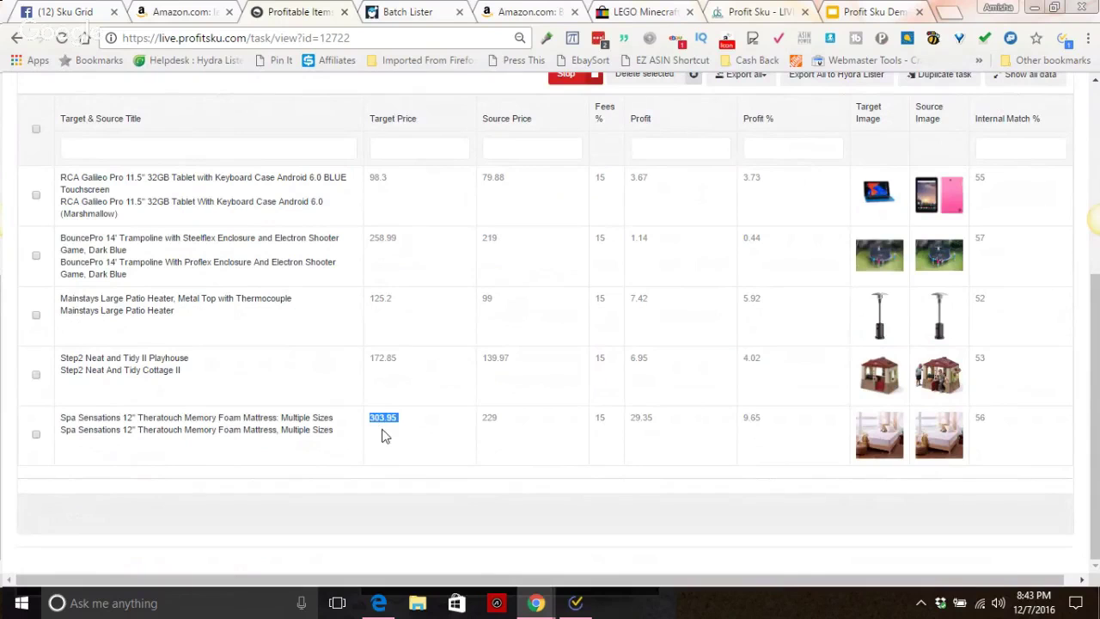
click(392, 431)
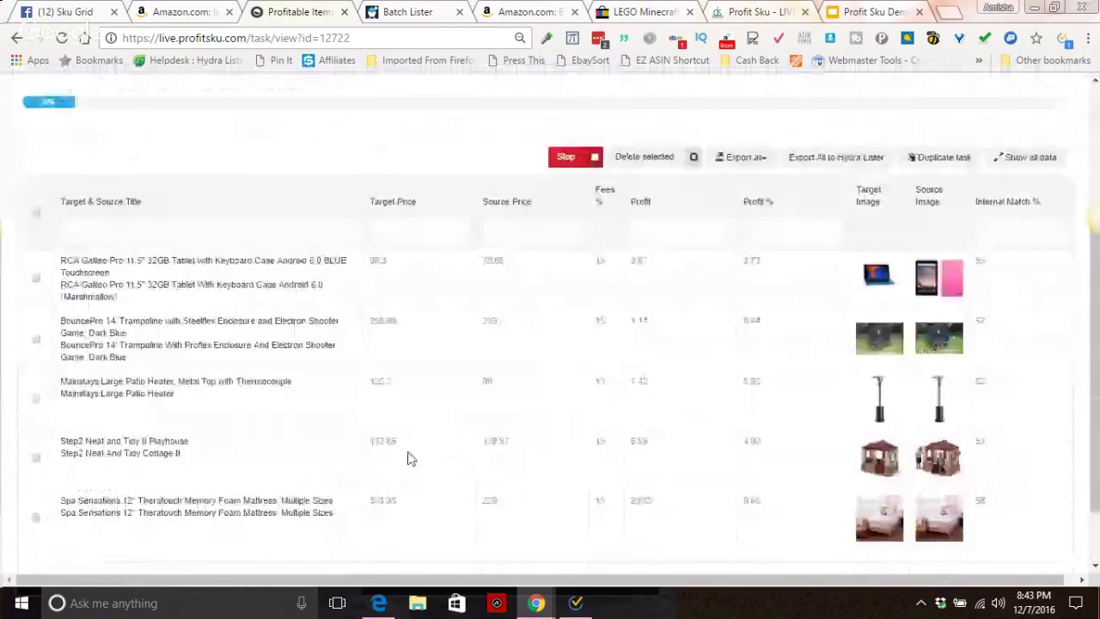
Return to the task list and reopen the Undercutting Demo results to check the task duplication option
click(124, 95)
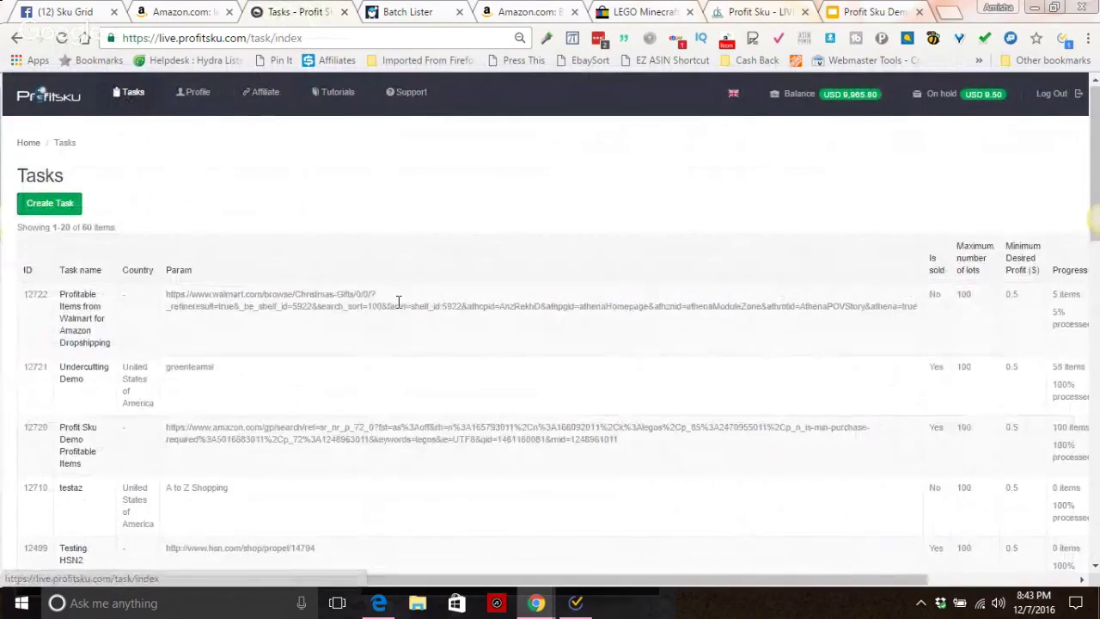
scroll(344, 307, down, 2)
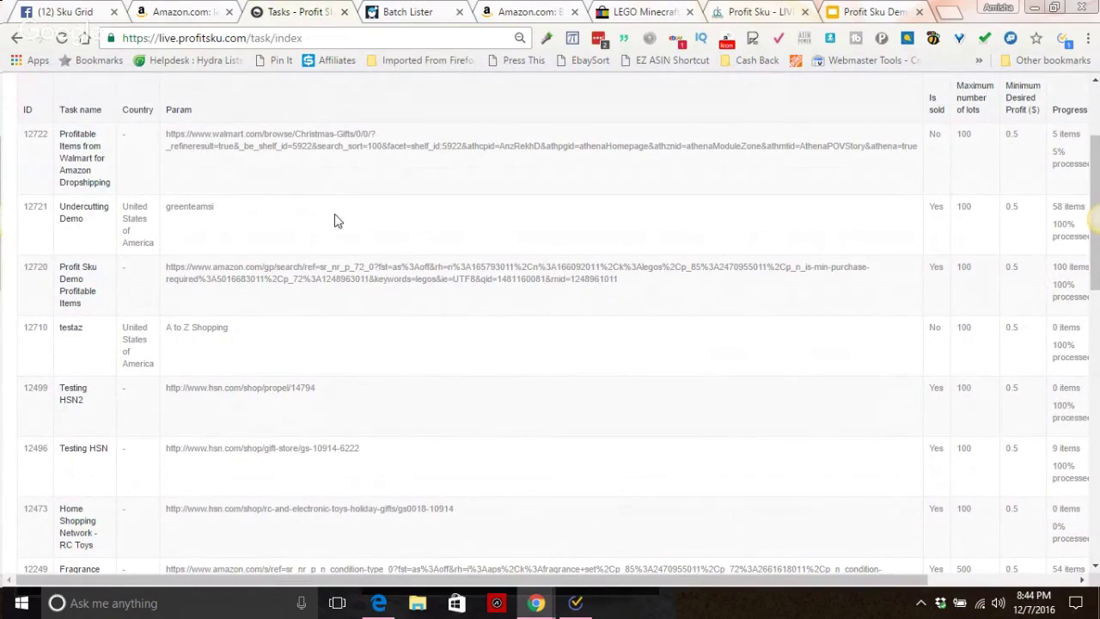
drag(434, 578, 589, 578)
click(1078, 208)
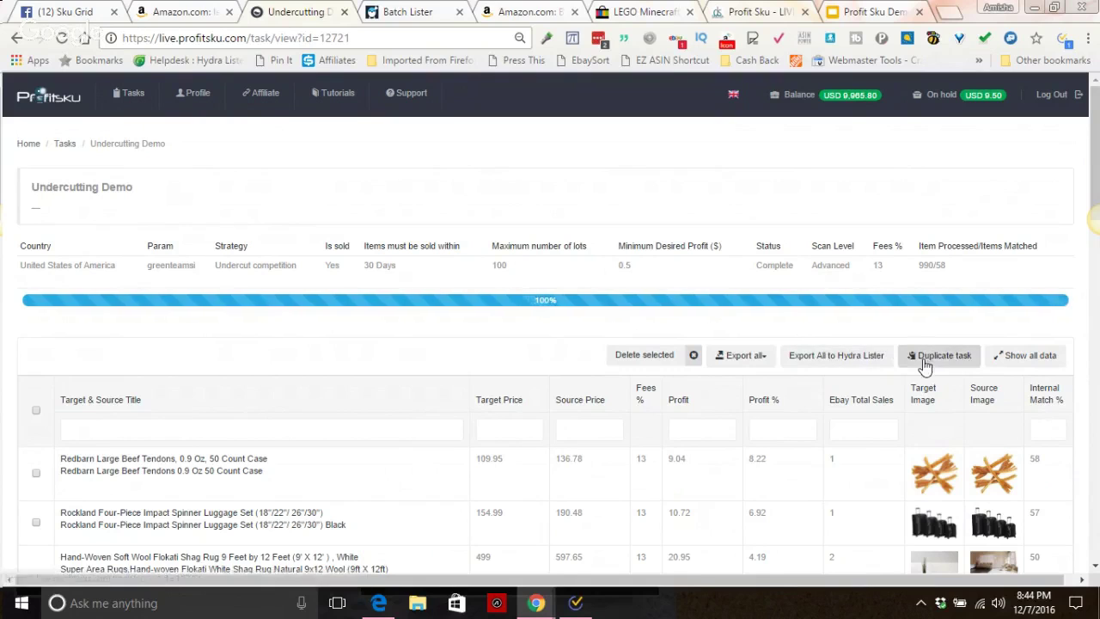
Go back to the task list and open a duplicate of the Undercutting Demo task in the creation form
click(131, 93)
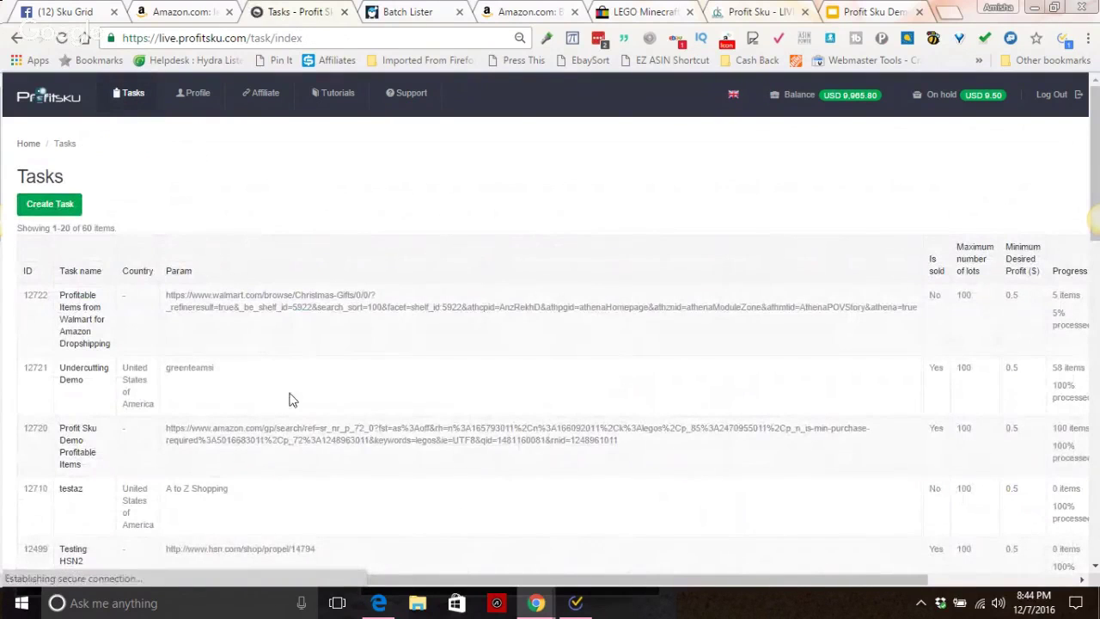
drag(331, 579, 789, 387)
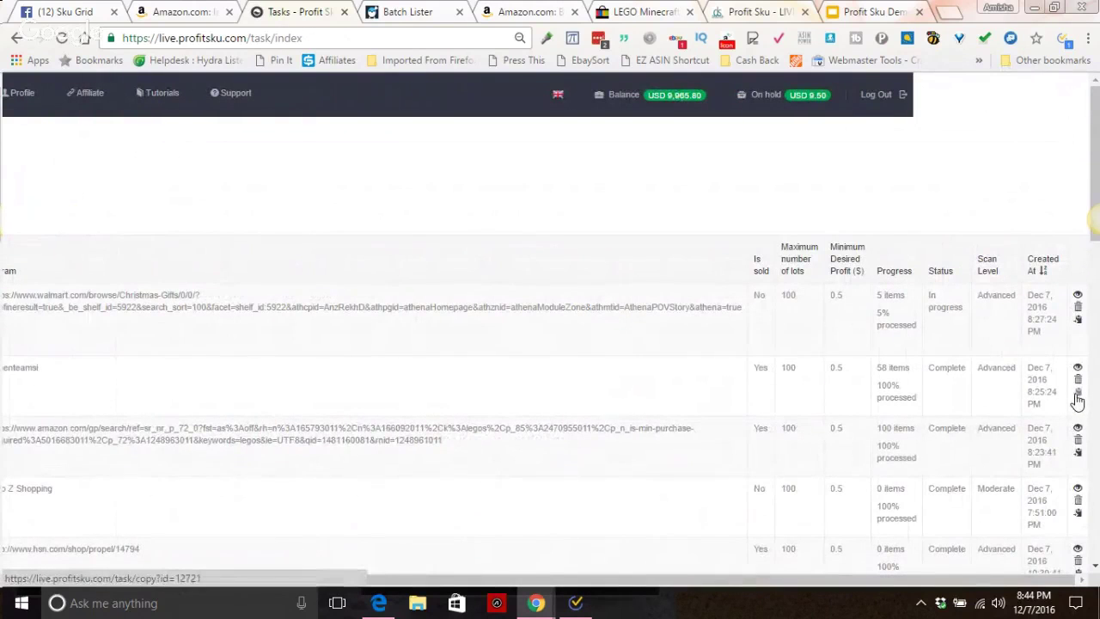
click(1077, 398)
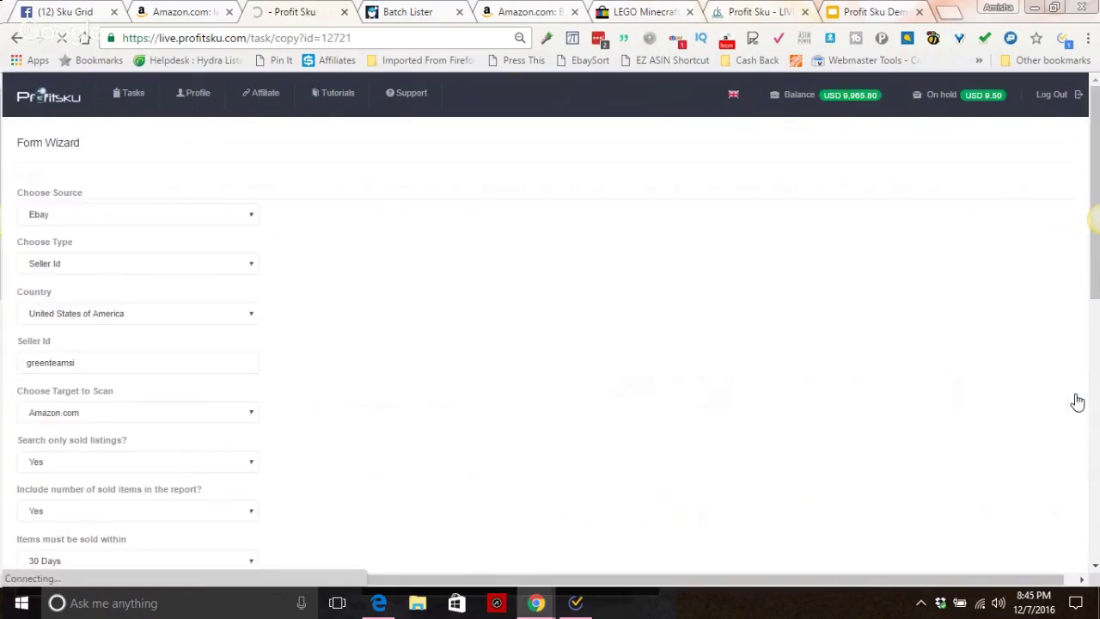
Review the duplicated Undercutting Demo task's seller ID and scan settings, and return to the task list without creating it
scroll(83, 158, down, 4)
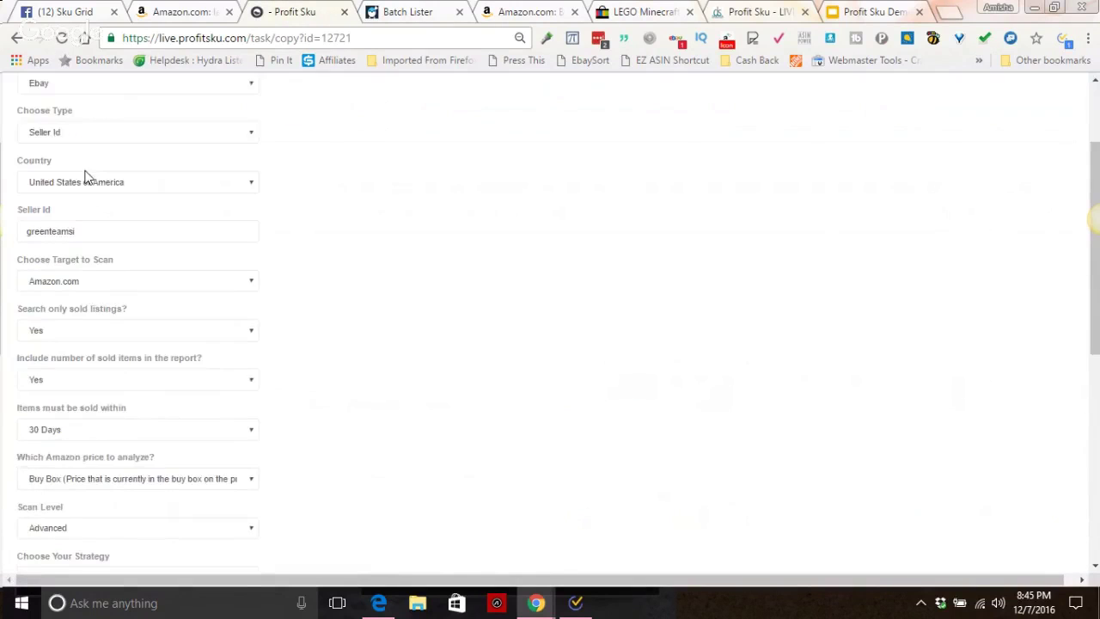
scroll(103, 232, up, 3)
drag(80, 277, 7, 269)
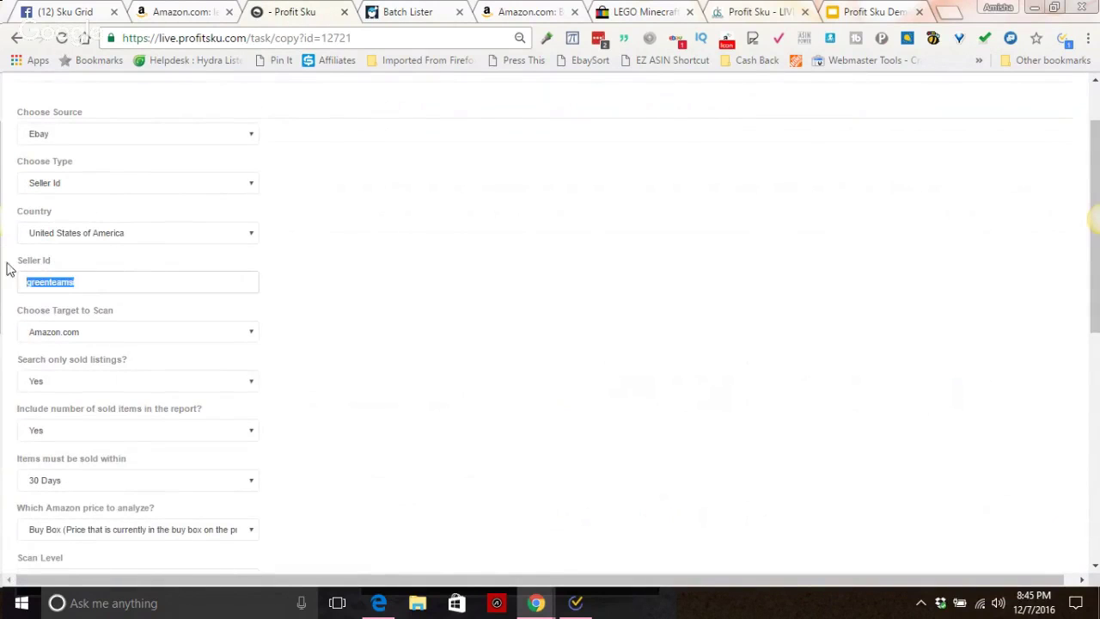
scroll(147, 280, down, 6)
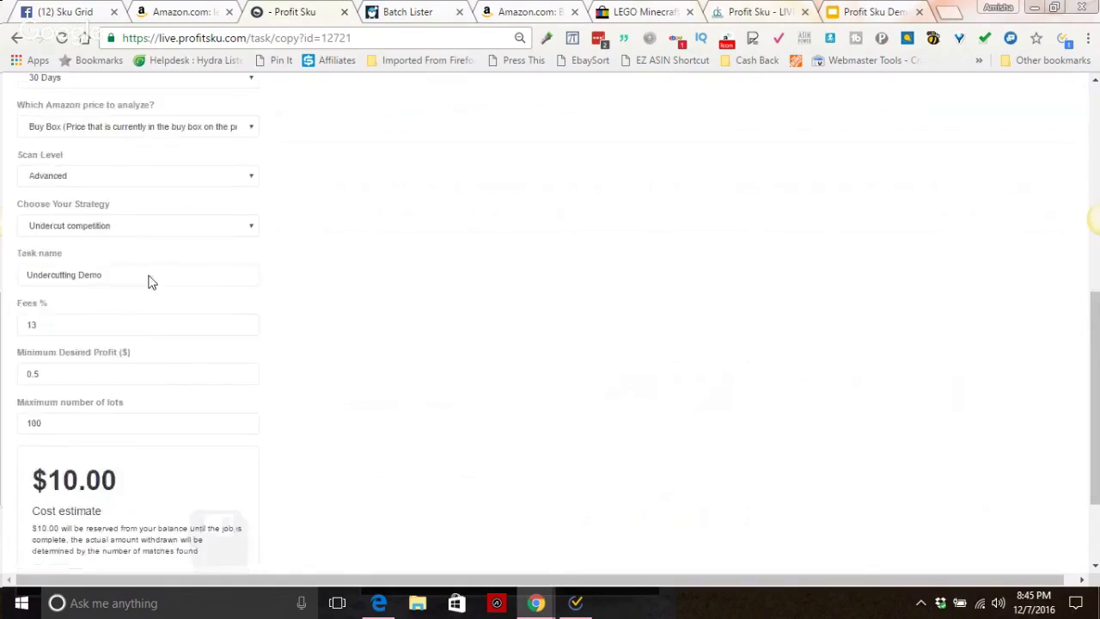
click(26, 535)
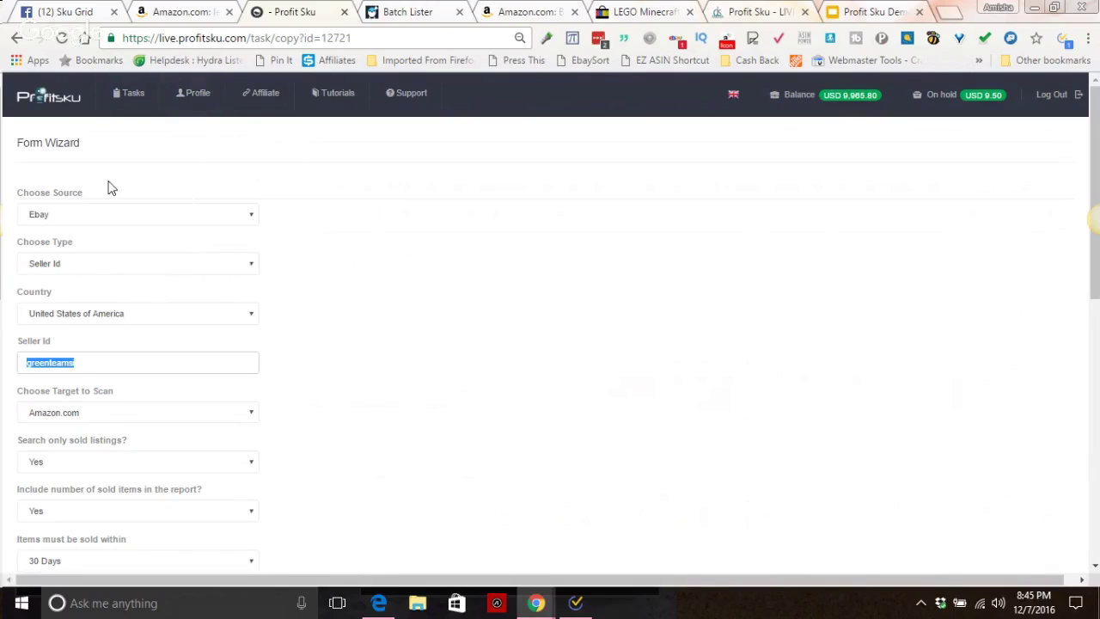
click(110, 105)
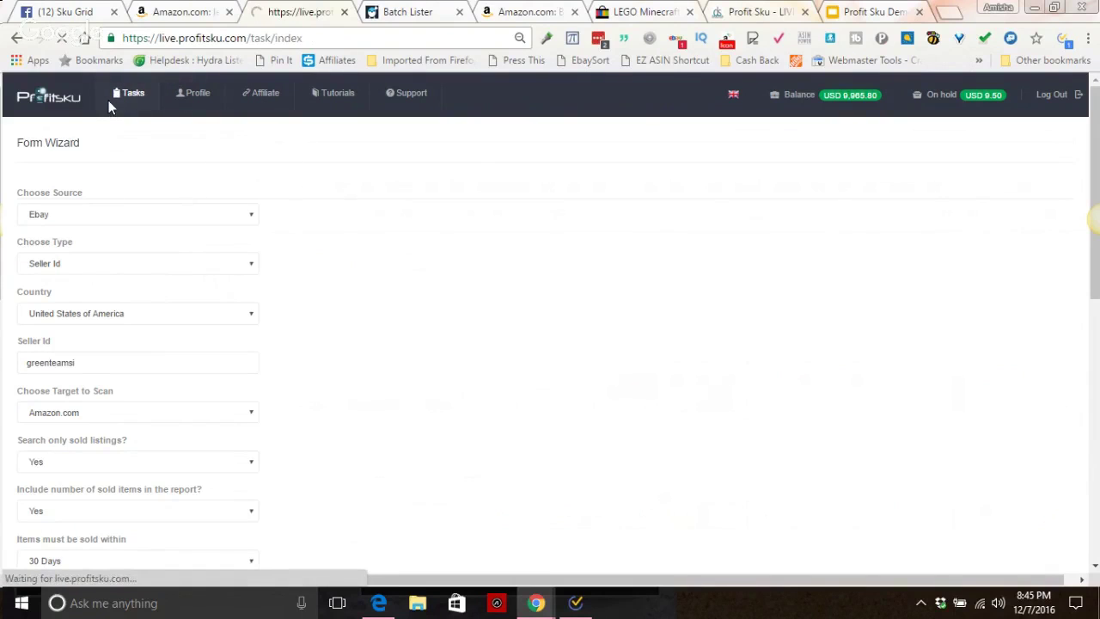
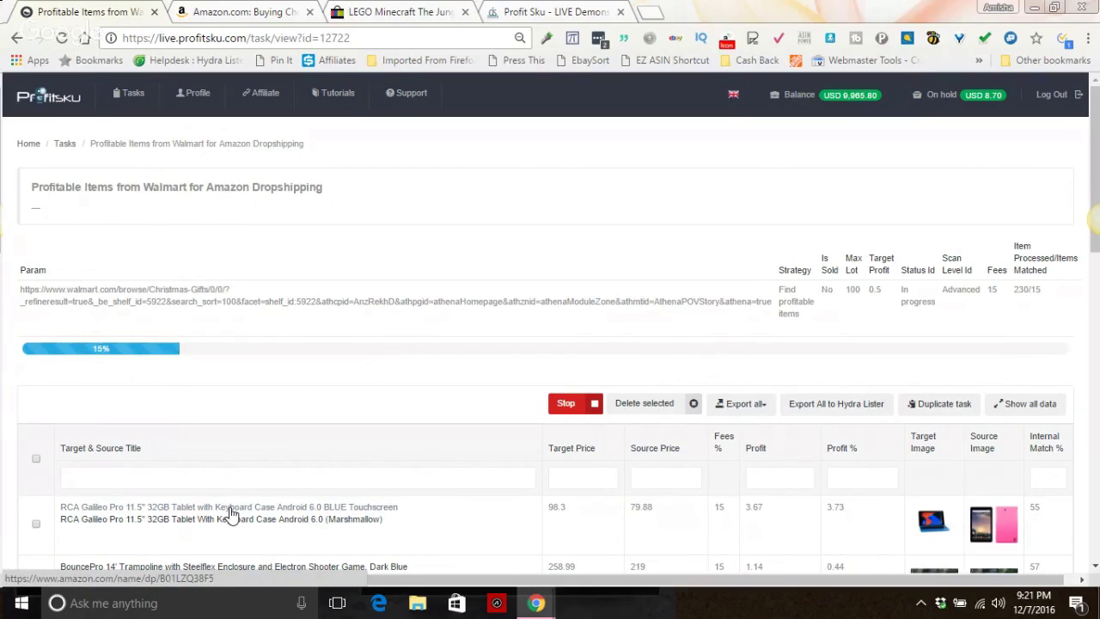
Leave the Walmart for Amazon Dropshipping results and open the Undercutting Demo task's results from the task list
scroll(230, 513, down, 2)
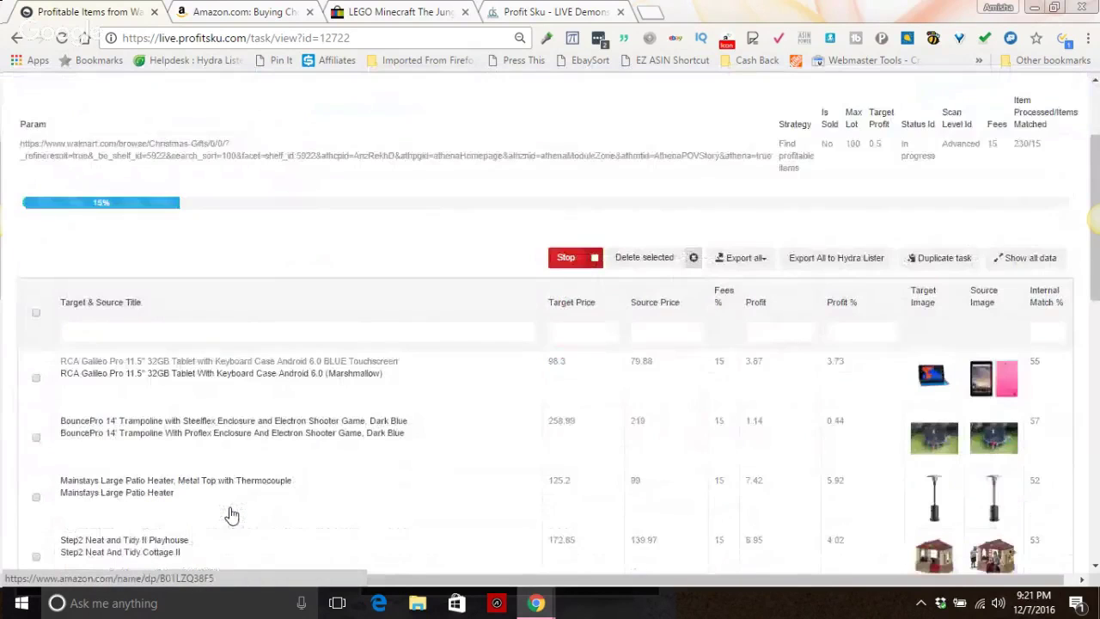
scroll(230, 513, up, 2)
click(128, 93)
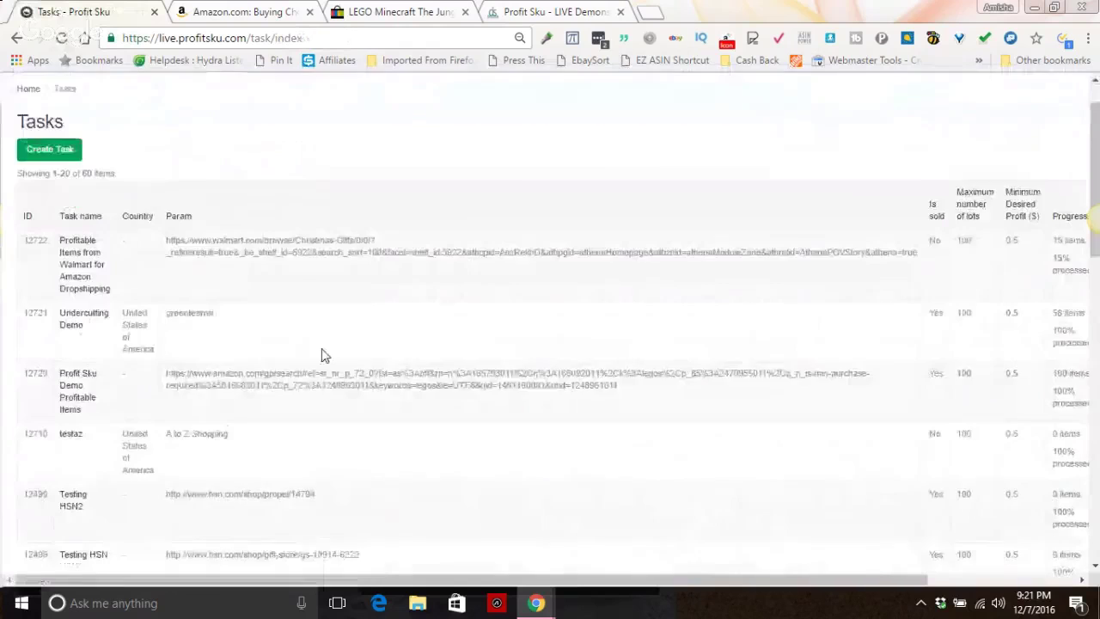
scroll(326, 356, down, 2)
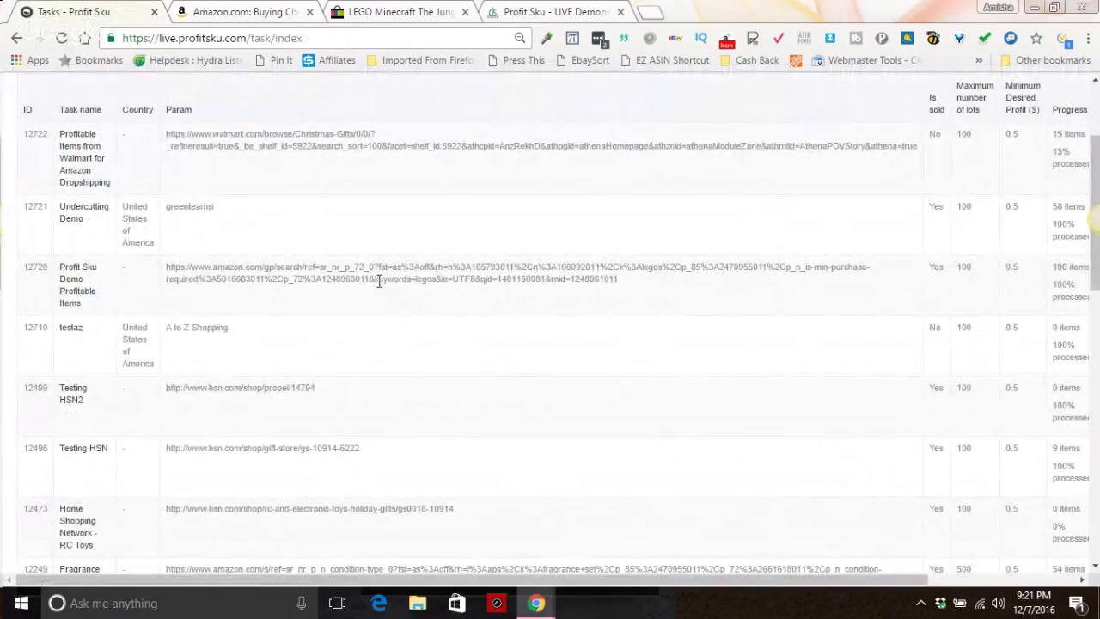
drag(264, 577, 417, 574)
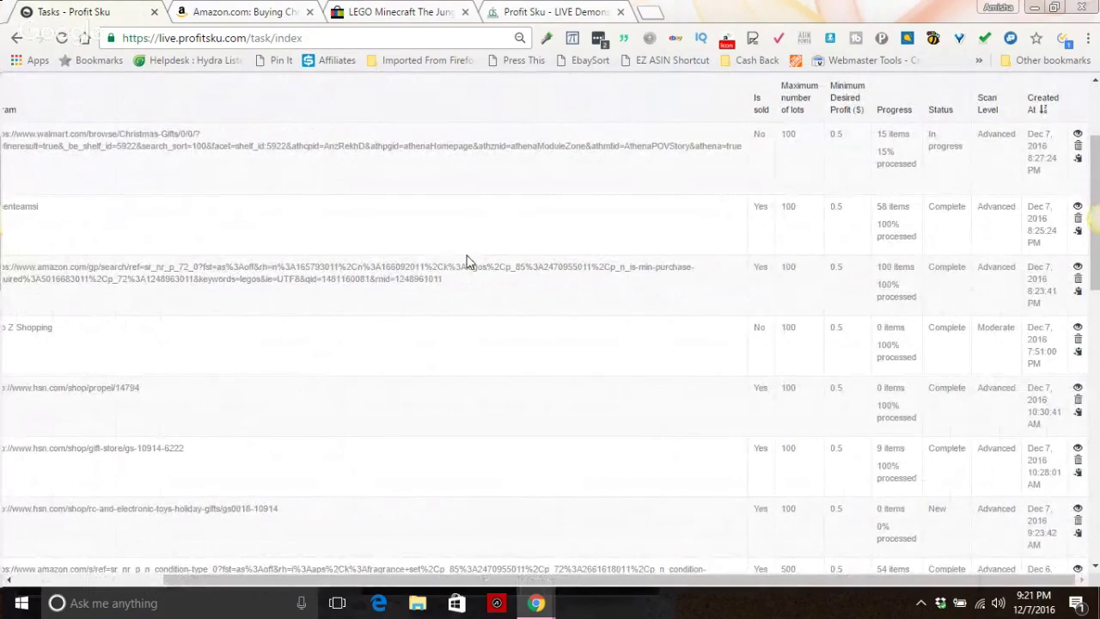
click(1076, 210)
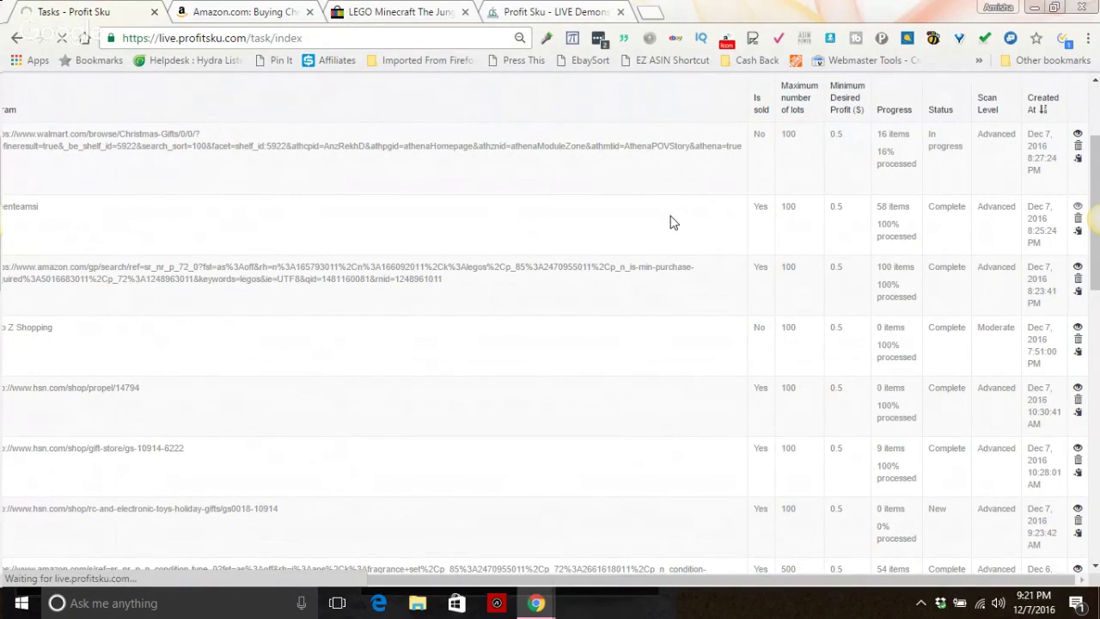
Open the Hydra Lister dashboard at beta.hydra-lister.com in a new browser tab
click(650, 12)
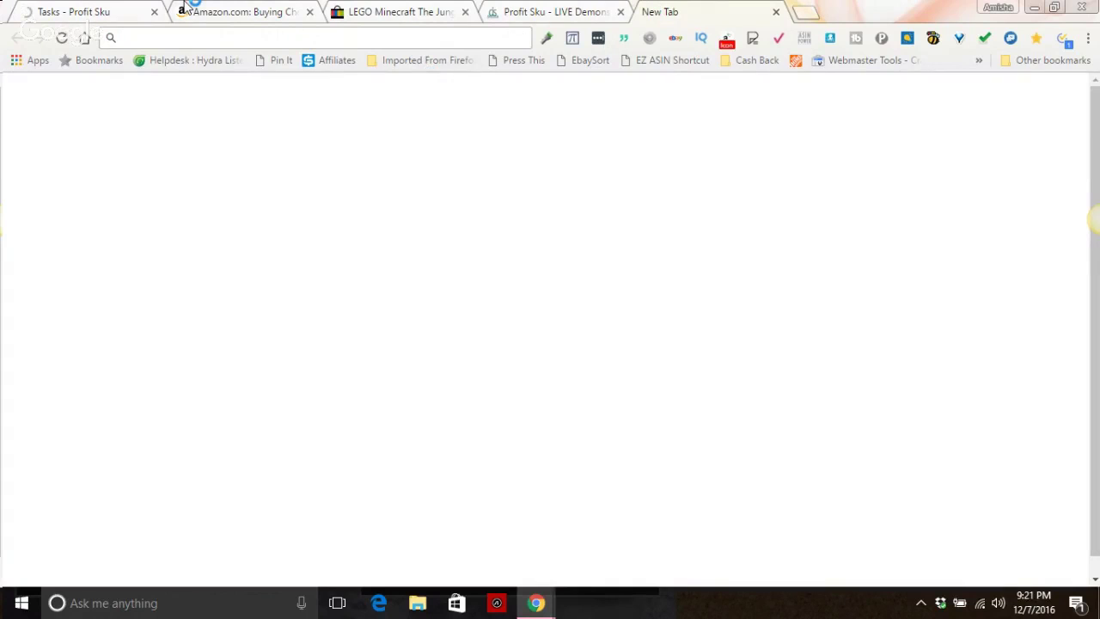
text(bet)
key(Return)
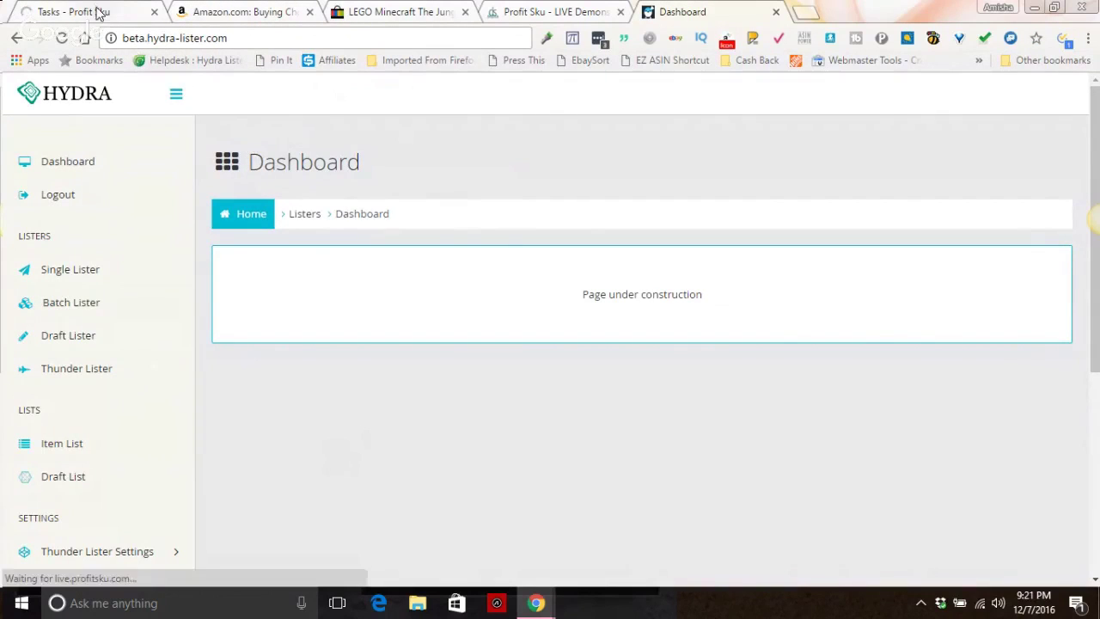
Switch back to Profit Sku and look through the matched items in the Undercutting Demo results
click(99, 11)
click(265, 229)
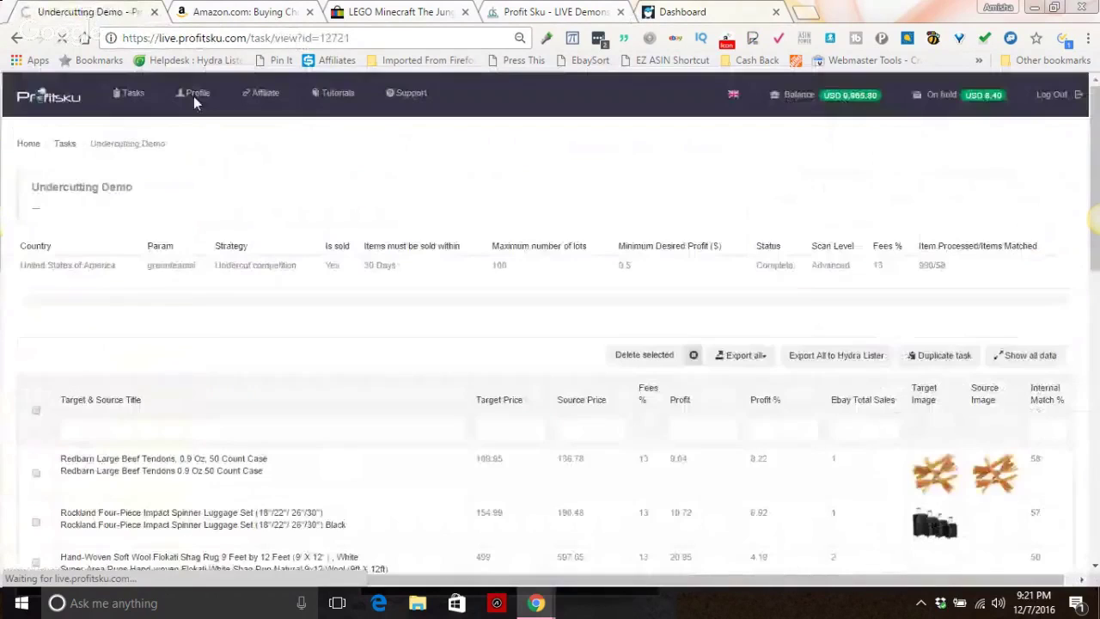
scroll(381, 267, down, 3)
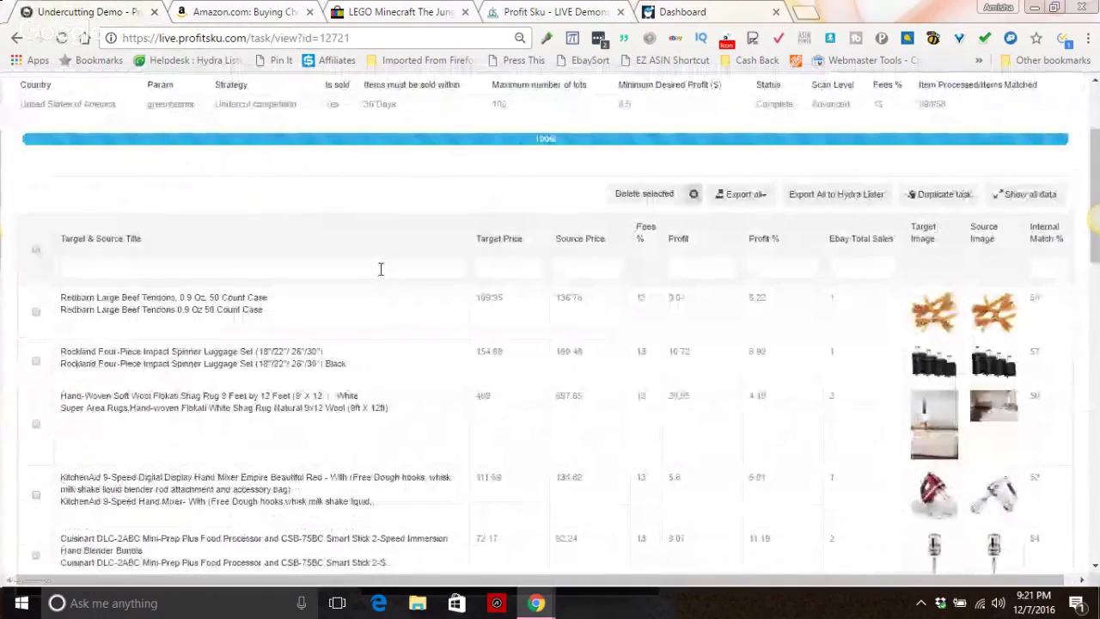
scroll(380, 269, down, 1)
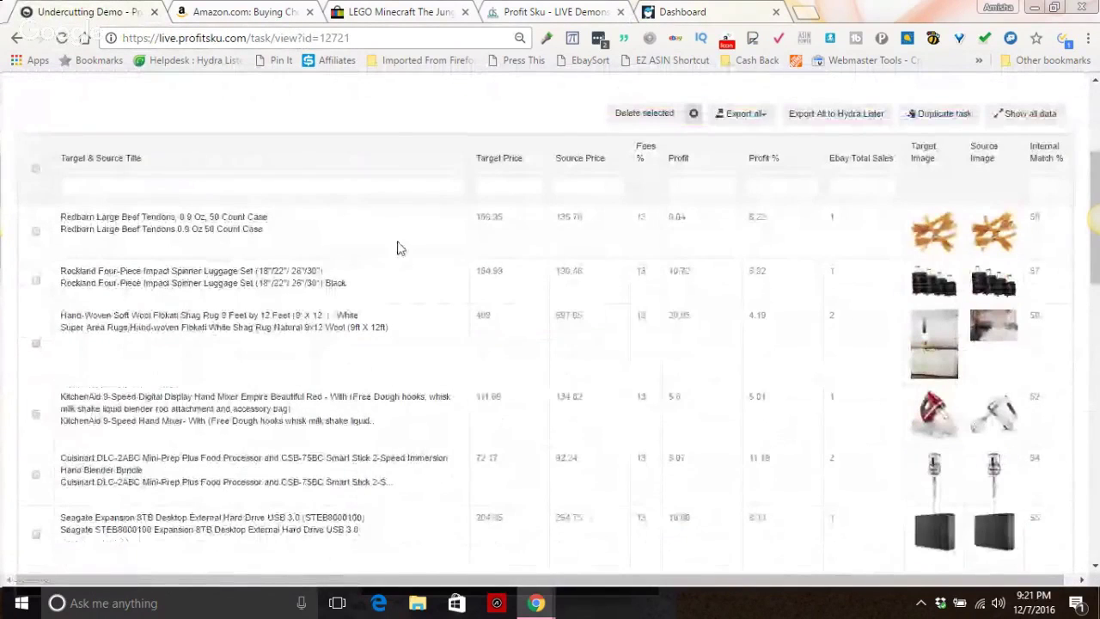
Open the Amazon link of the Redbarn Large Beef Tendons item and search Amazon for its ASIN B005EIPD9G
click(249, 219)
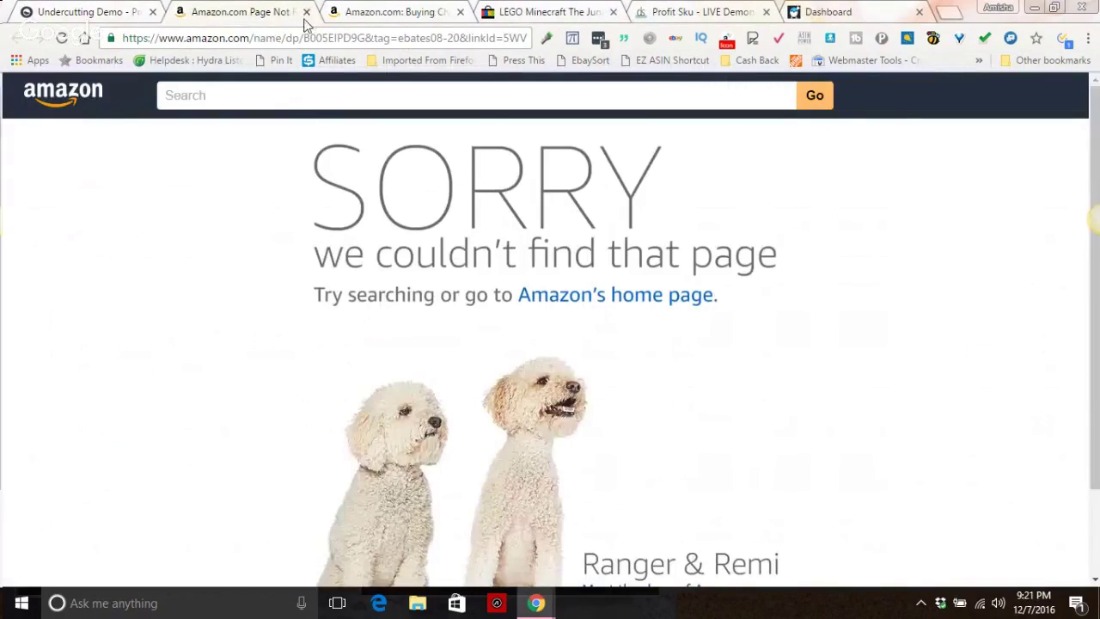
click(325, 37)
double_click(330, 38)
right_click(330, 39)
click(359, 96)
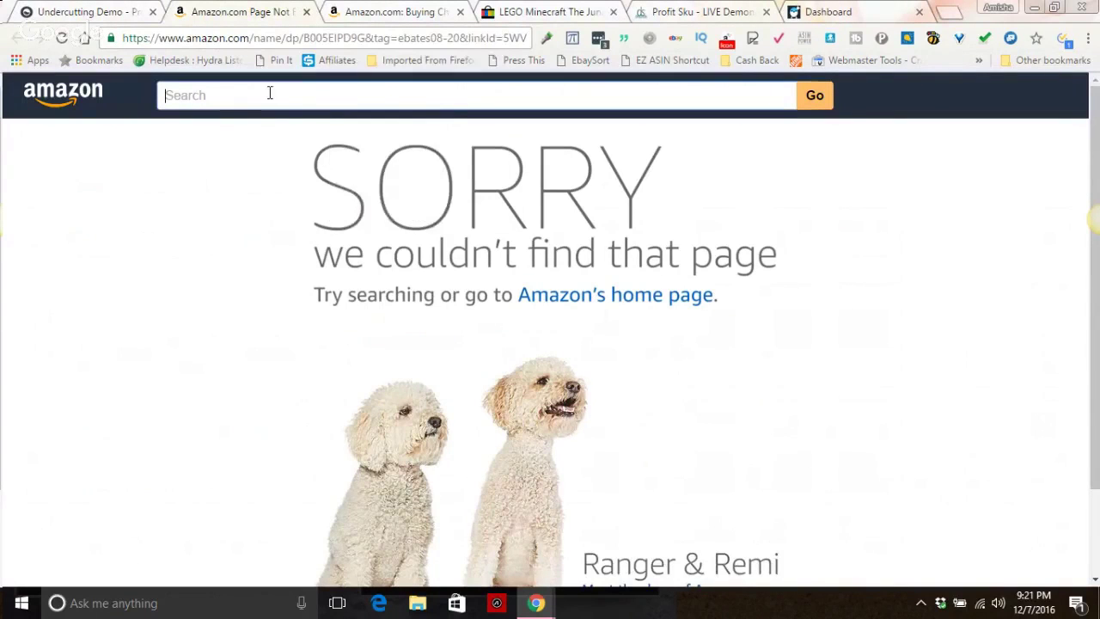
right_click(268, 94)
click(311, 187)
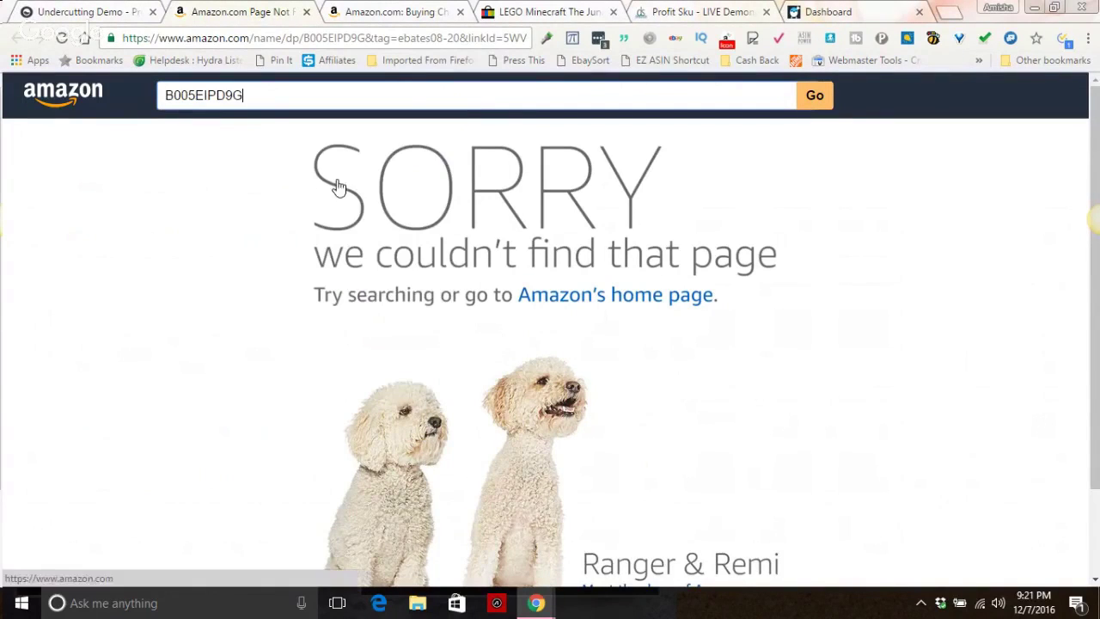
key(Return)
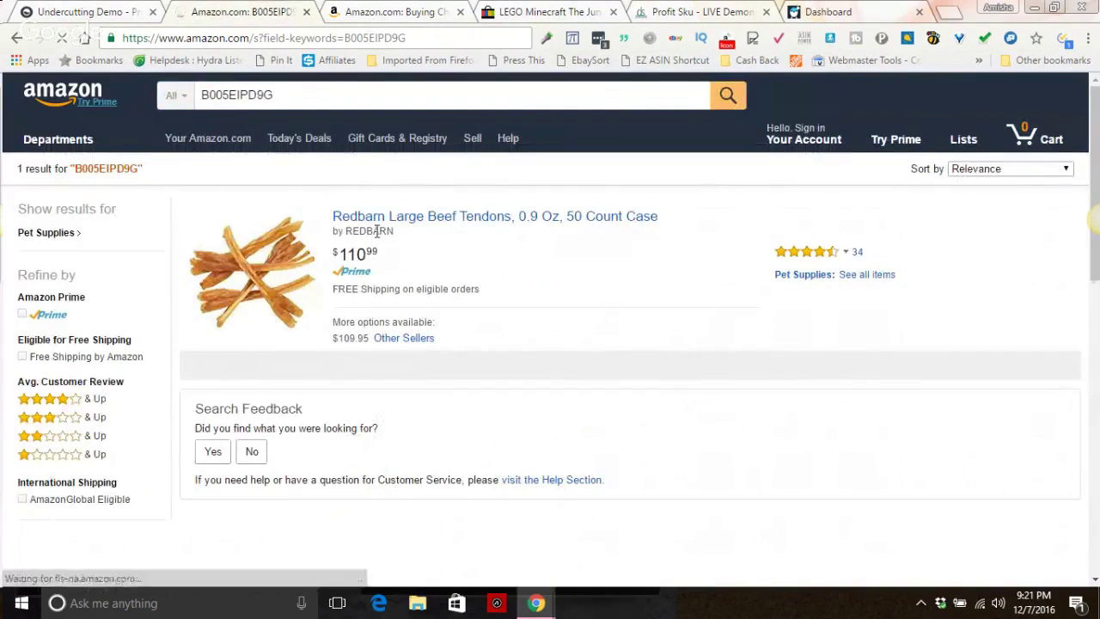
Check the Redbarn Large Beef Tendons product page for price and other sellers, and close it
click(371, 221)
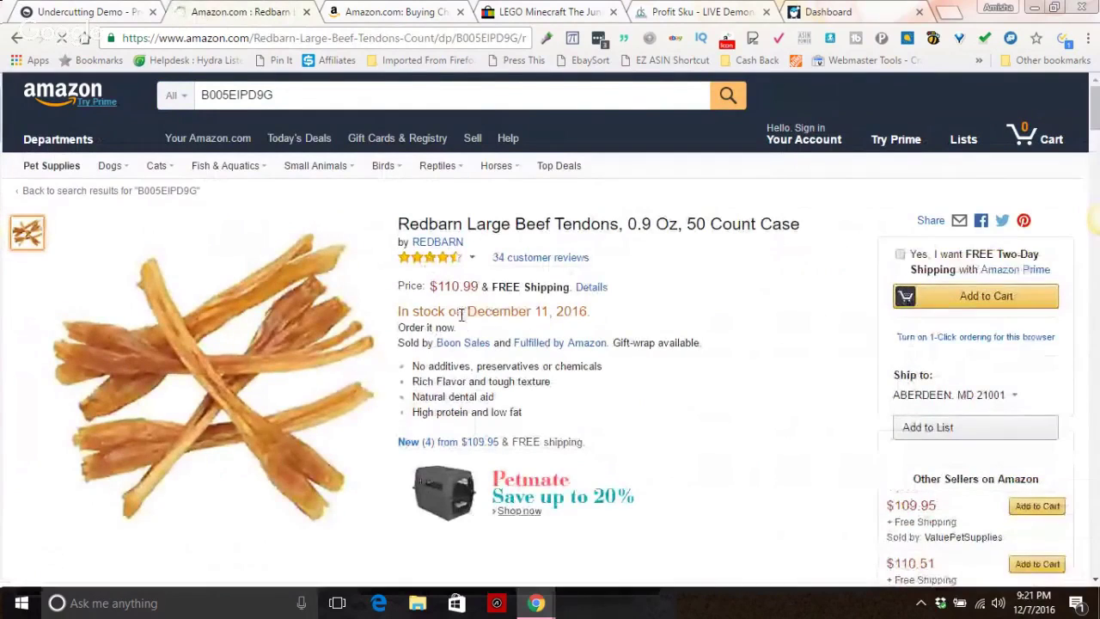
scroll(458, 294, down, 3)
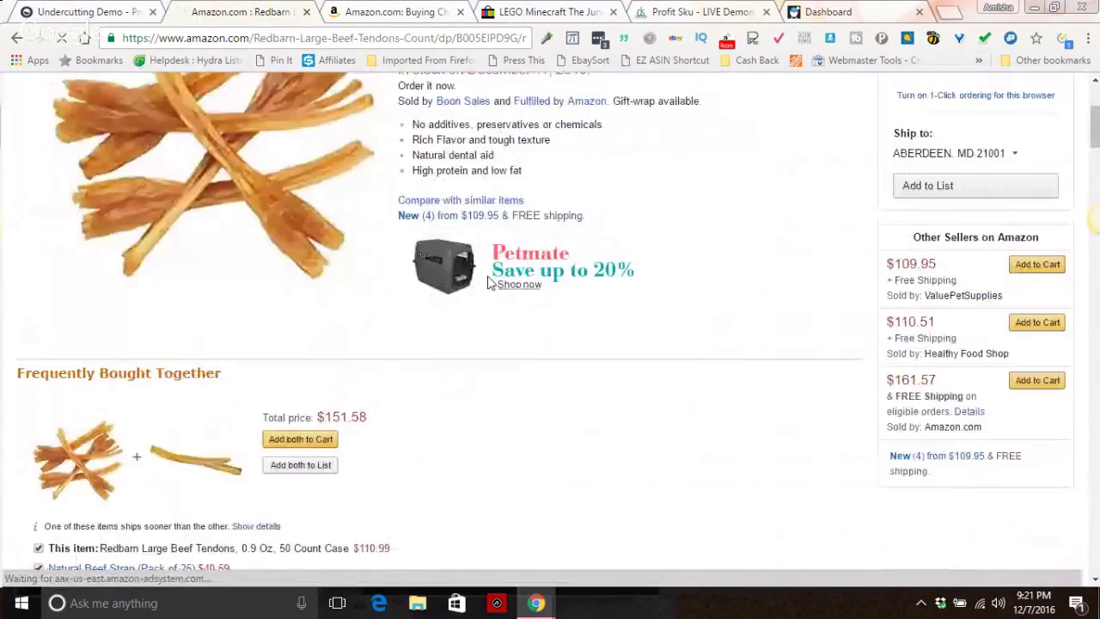
click(306, 11)
Sort the Undercutting Demo results by profit percentage in descending order and look through the top items
scroll(248, 258, down, 2)
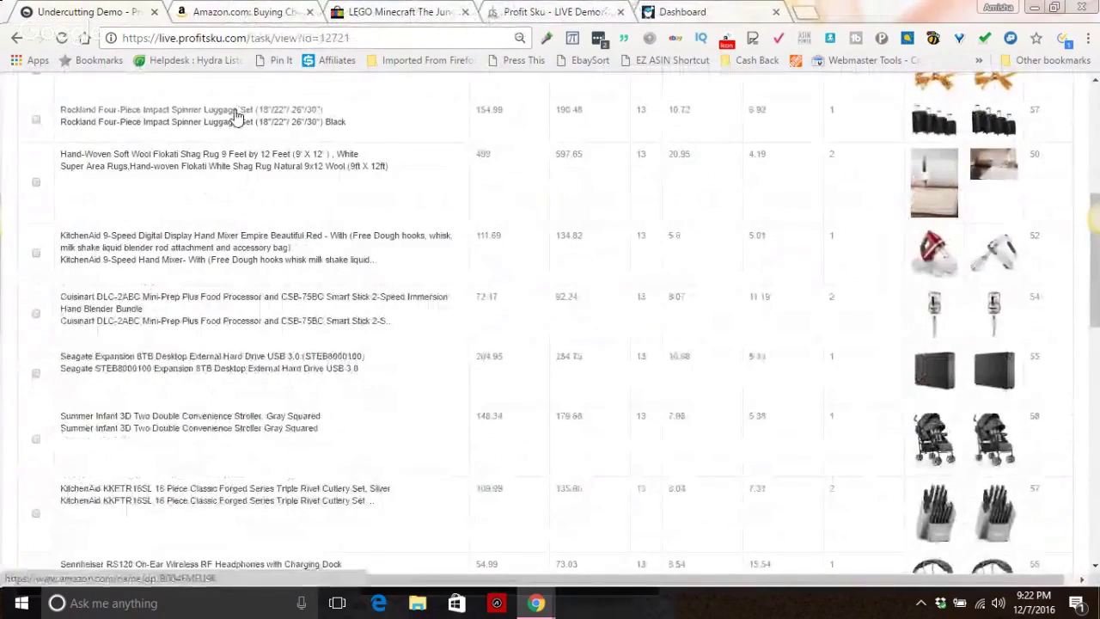
scroll(314, 128, up, 1)
scroll(315, 128, up, 2)
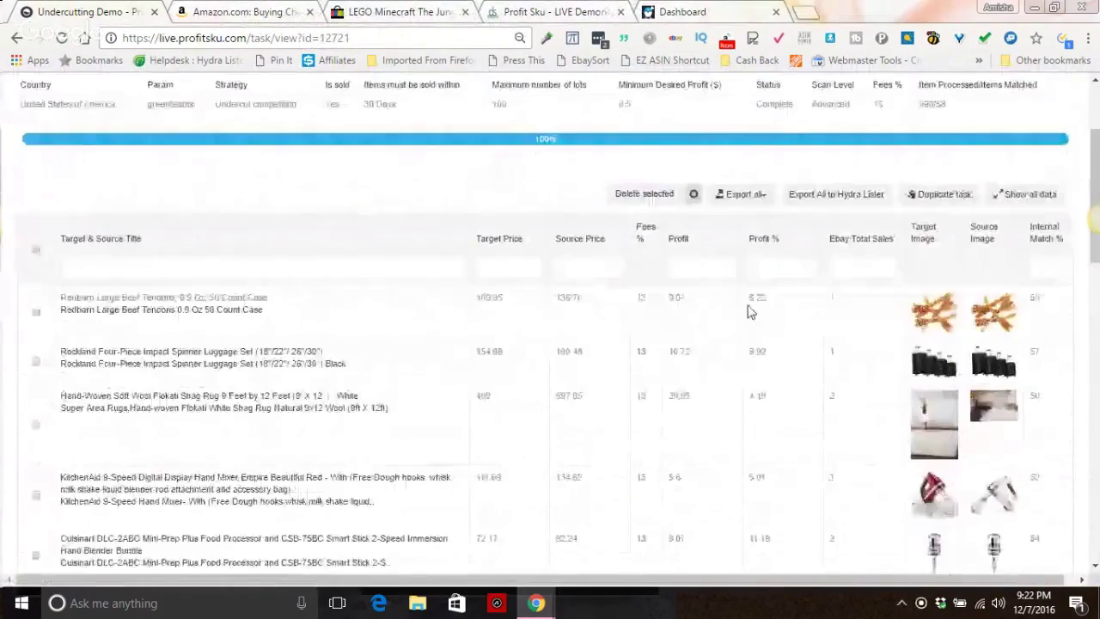
click(758, 243)
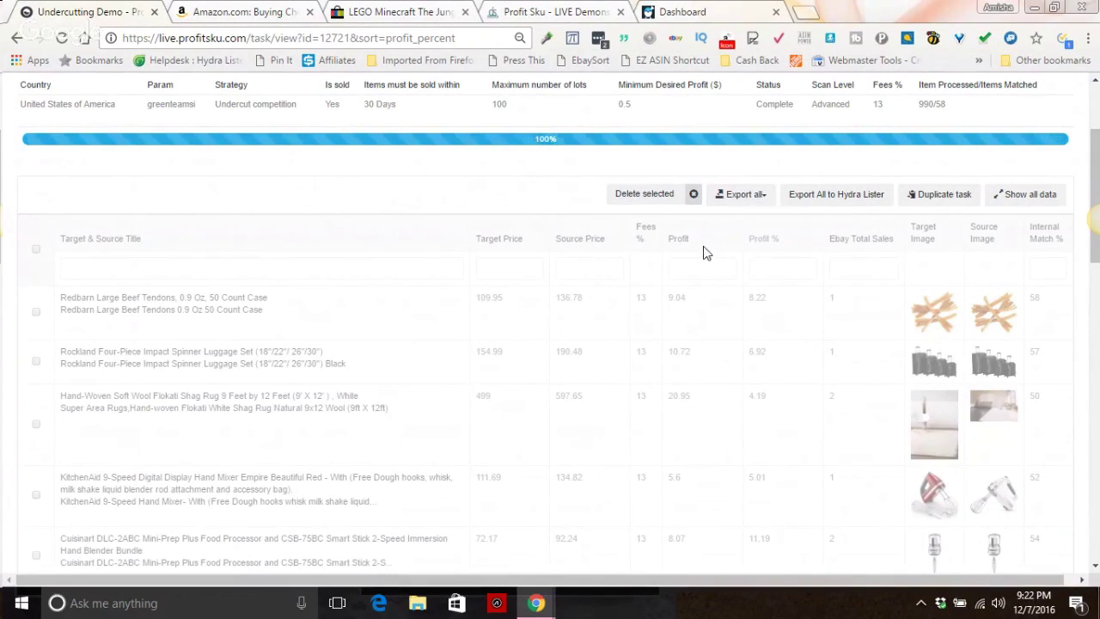
click(761, 240)
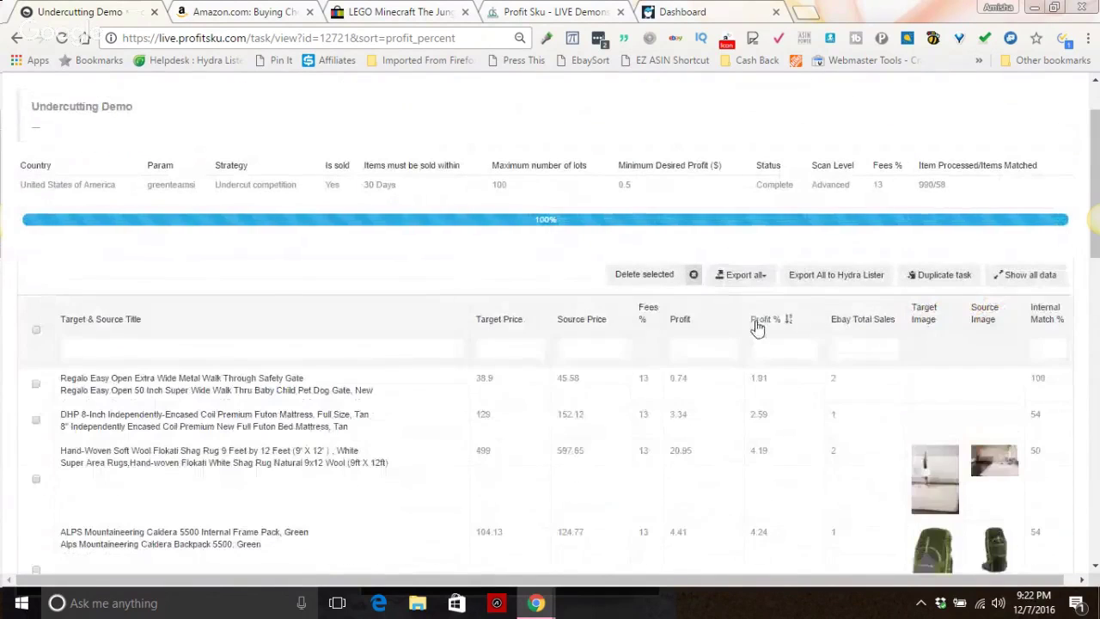
click(761, 325)
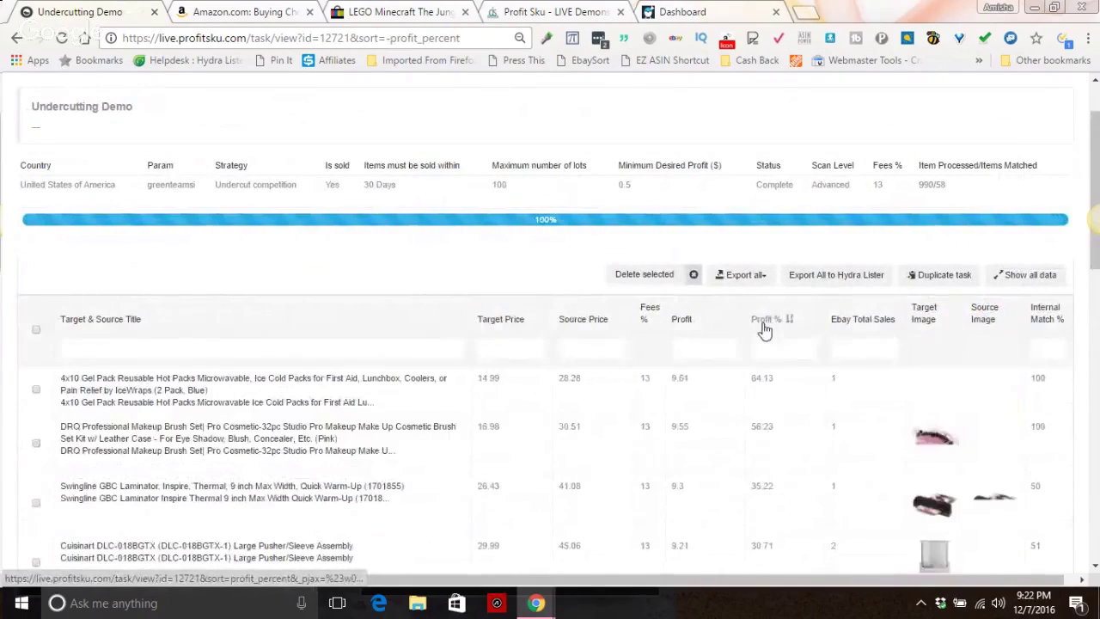
scroll(736, 356, down, 3)
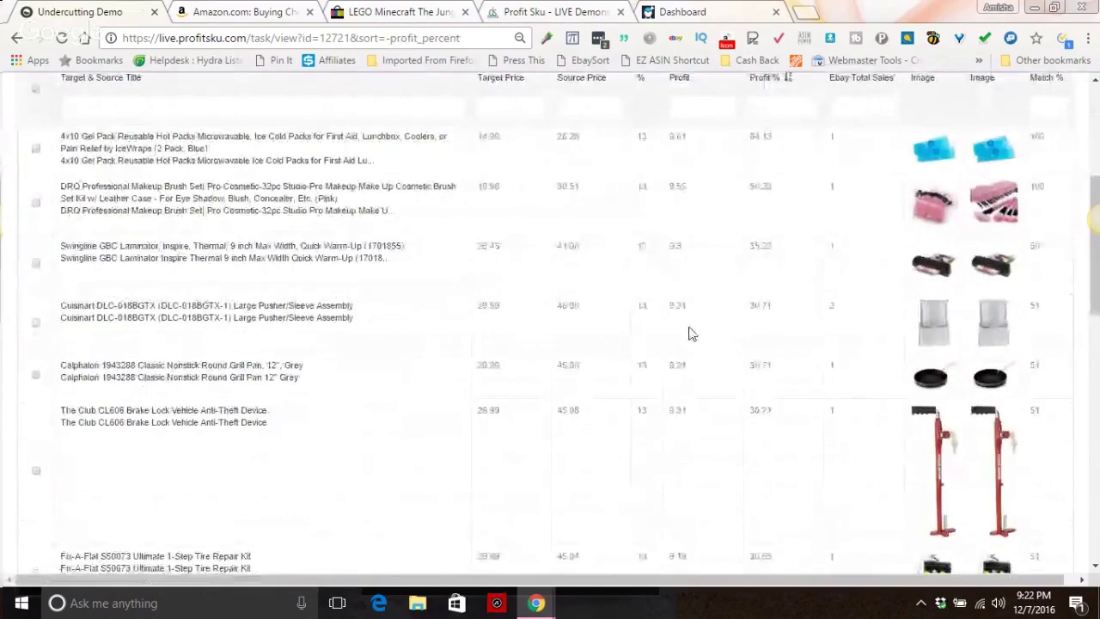
scroll(691, 334, down, 1)
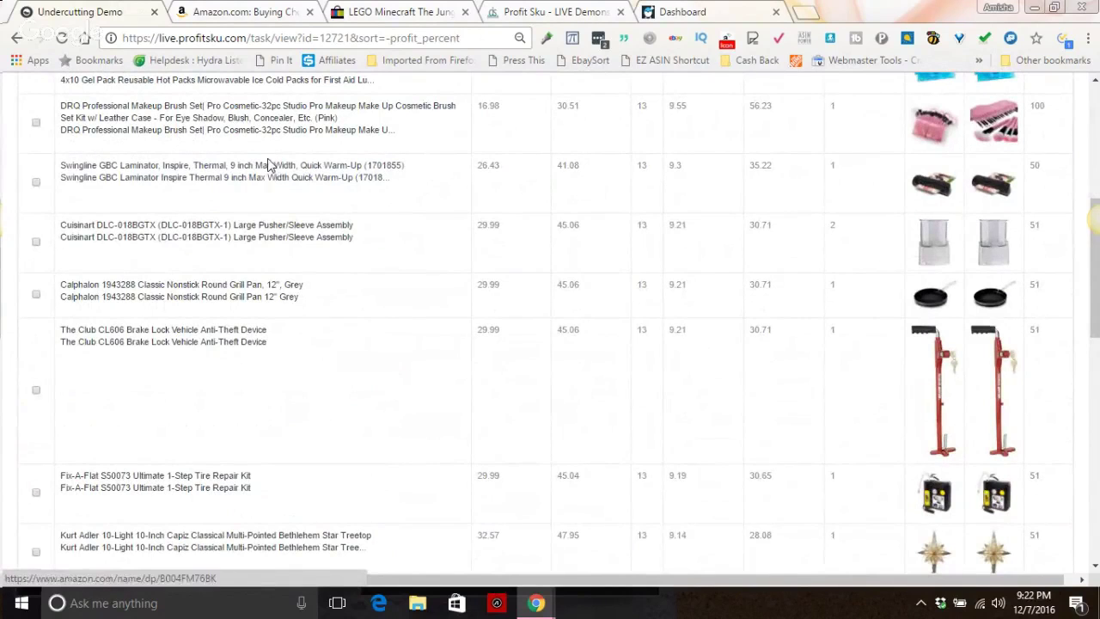
scroll(267, 183, up, 1)
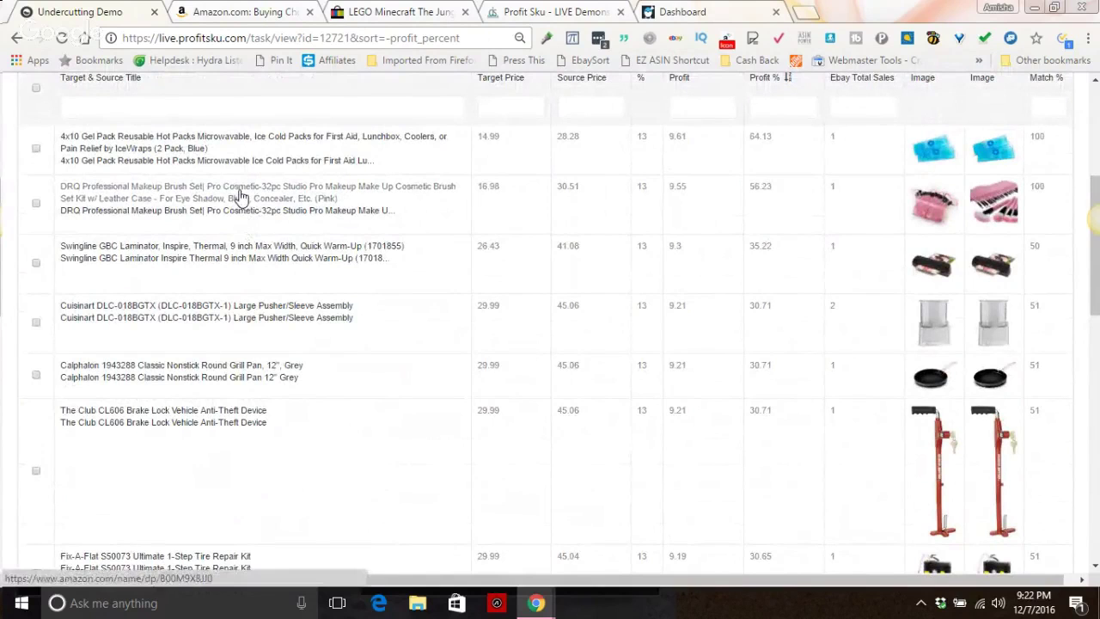
Open the Amazon page of the pink DRQ Professional Makeup Brush Set and check its price and stock
click(242, 196)
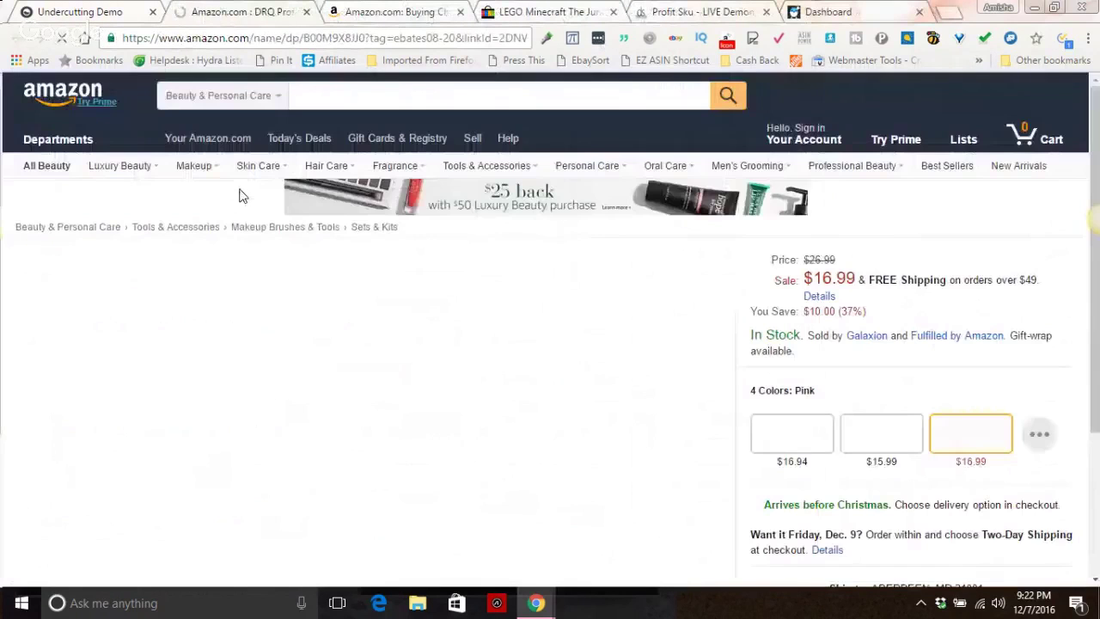
scroll(289, 248, down, 3)
scroll(289, 243, up, 2)
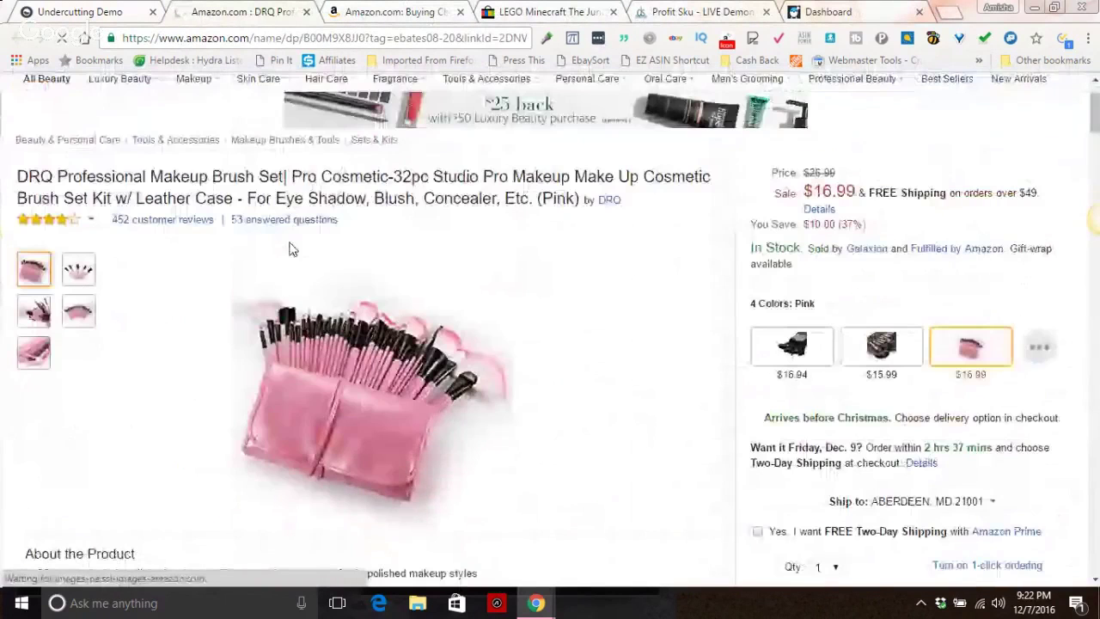
Copy the makeup brush set's ASIN from the page address and switch to Hydra Lister
double_click(344, 38)
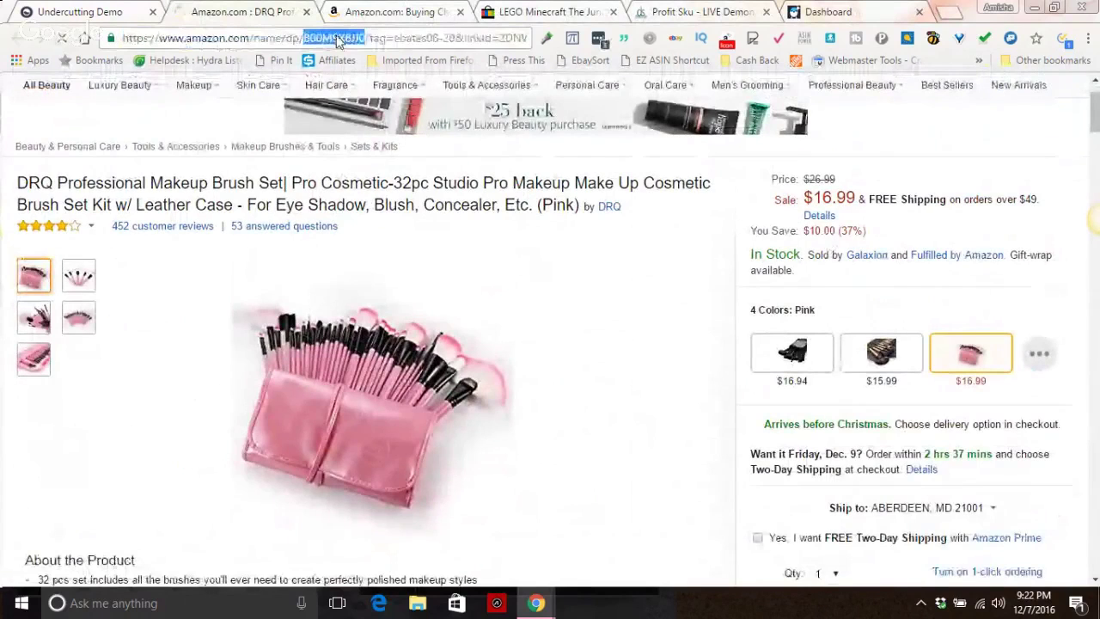
right_click(344, 37)
click(440, 92)
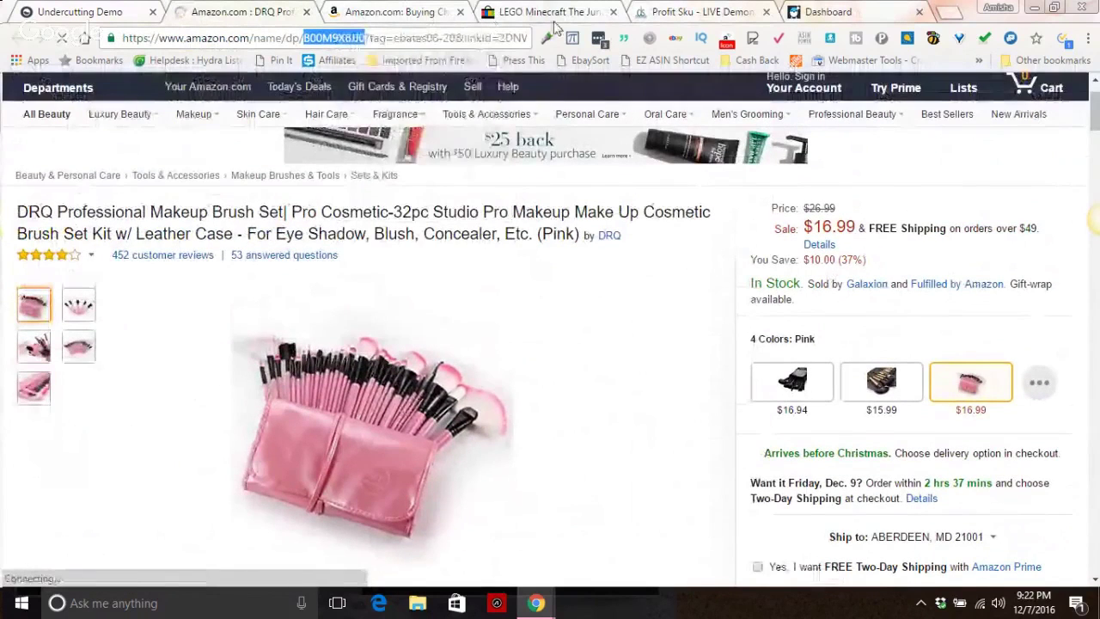
click(812, 12)
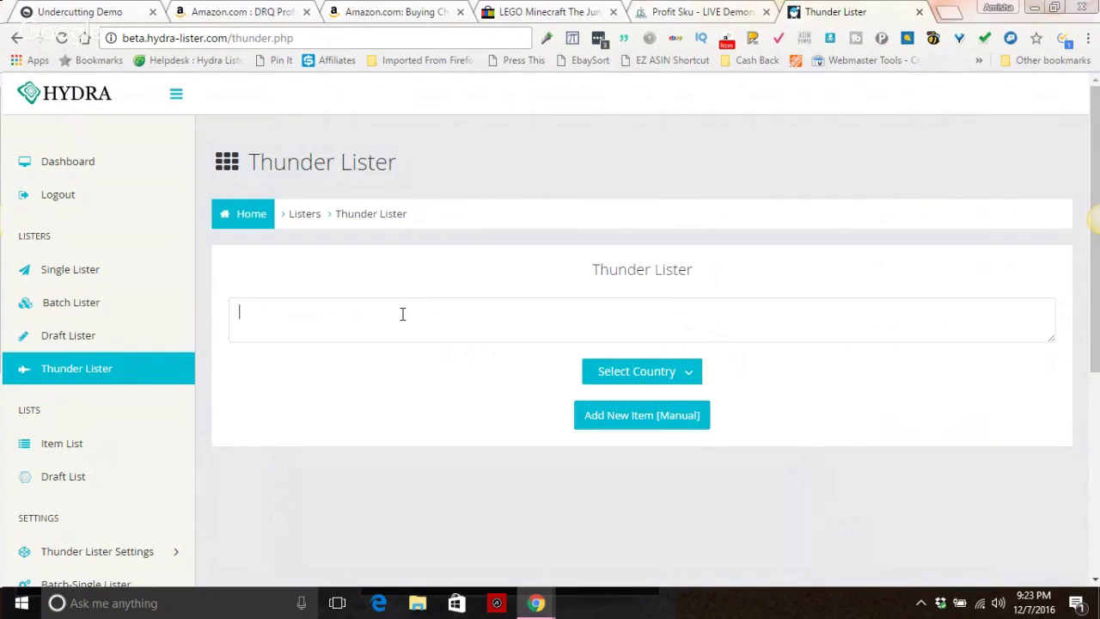
click(402, 313)
text(http://www.amaon)
key(BackSpace)
text(zon.com/dp/)
key(ctrl+v)
text(#)
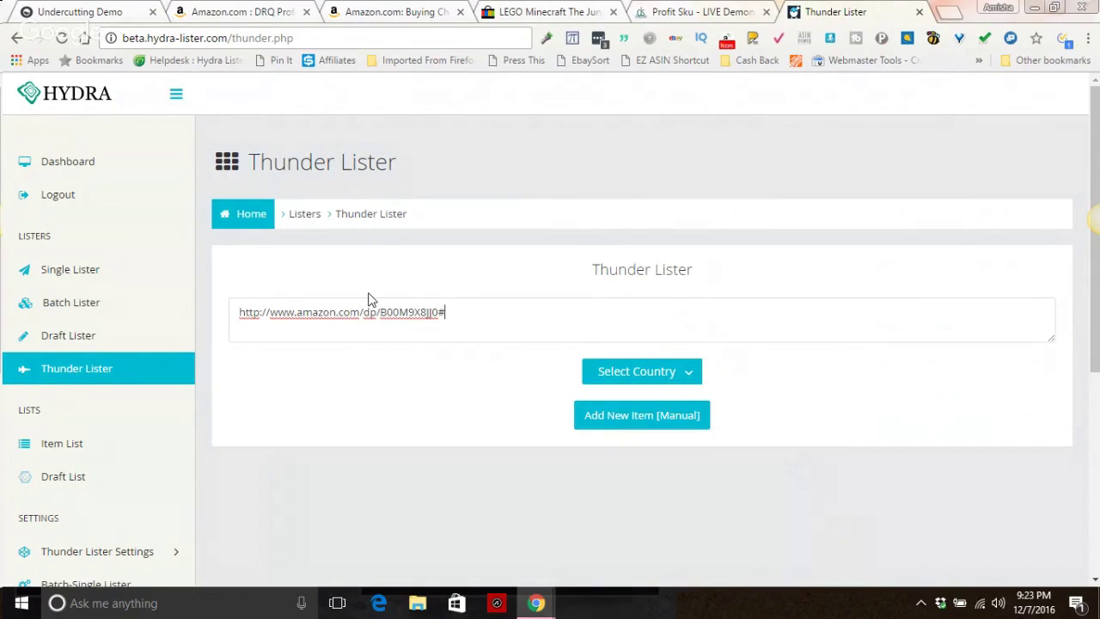
text(skuopt:fulfilled)
Set the listing country to US and add the new item manually
click(613, 378)
click(603, 403)
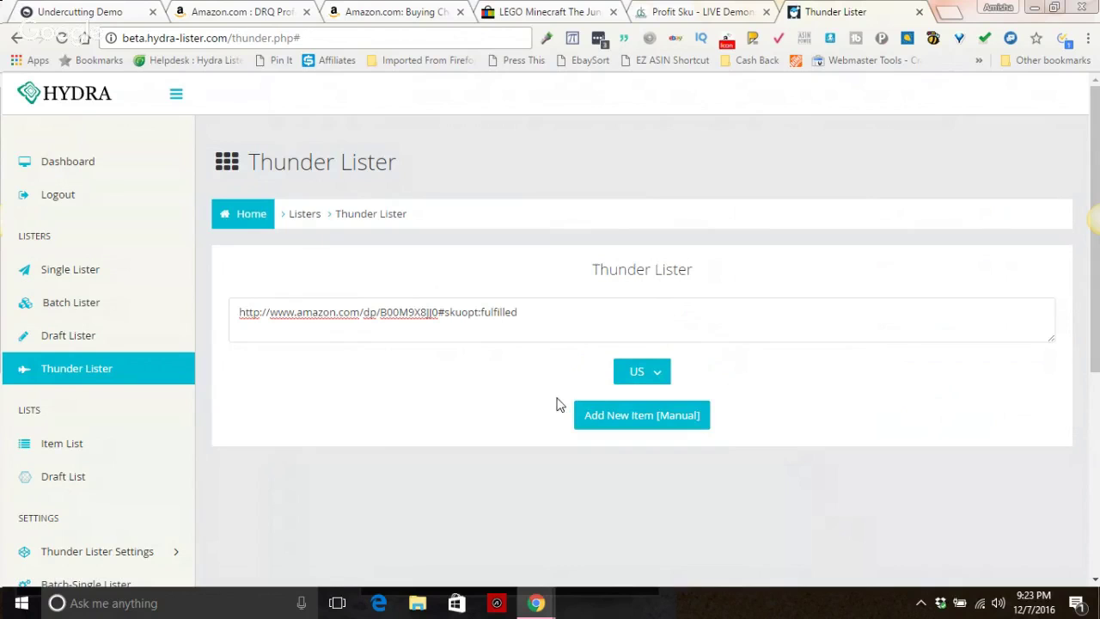
scroll(476, 361, down, 2)
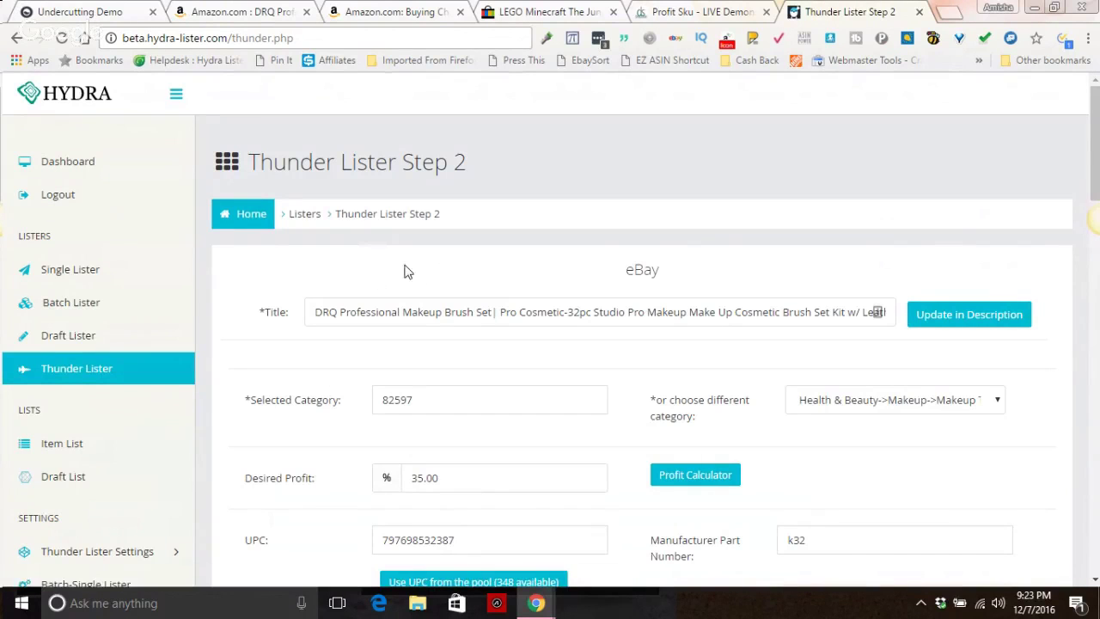
Remove "DRQ", the vertical bar and "Pro Makeup" from the eBay title, and replace the hyphen before "32pc" with a space
click(359, 312)
drag(341, 311, 254, 314)
key(BackSpace)
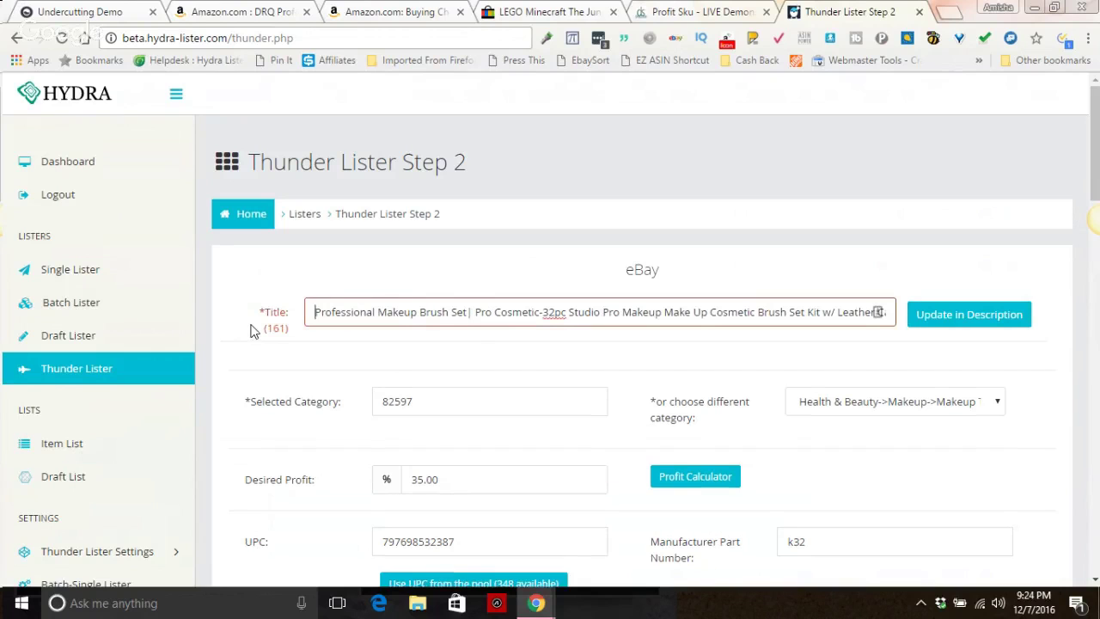
click(478, 310)
key(BackSpace)
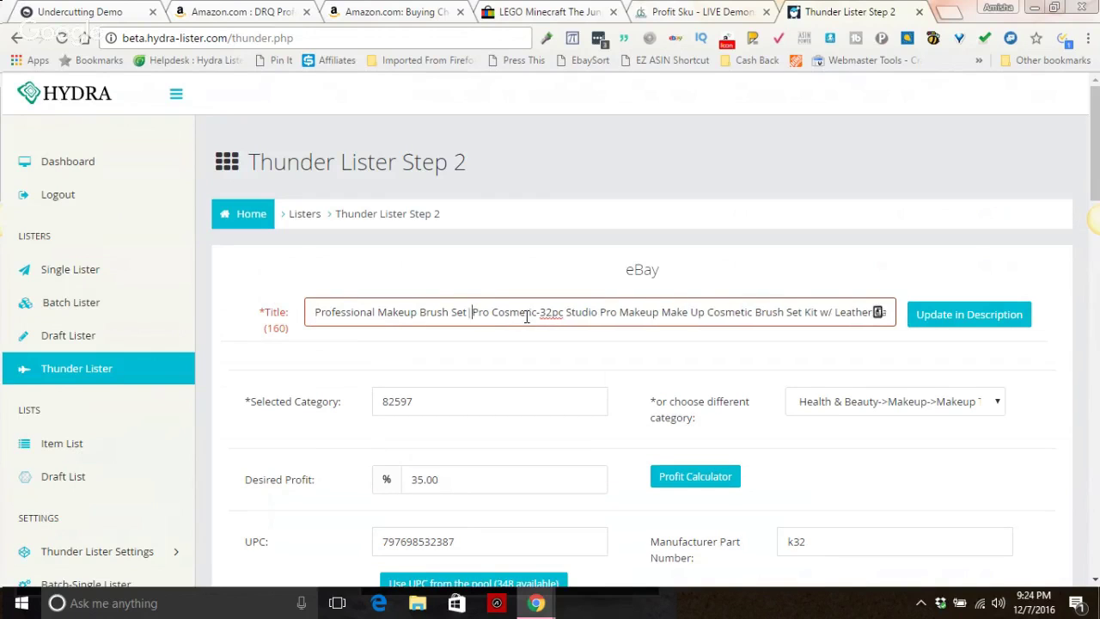
click(536, 312)
key(BackSpace)
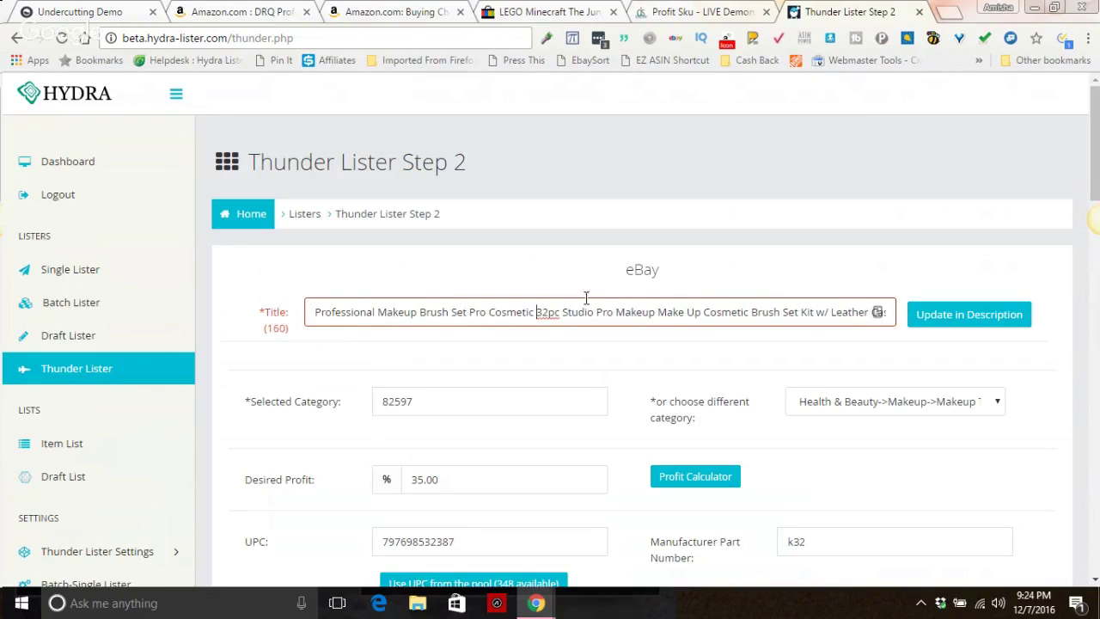
drag(596, 313, 662, 309)
key(BackSpace)
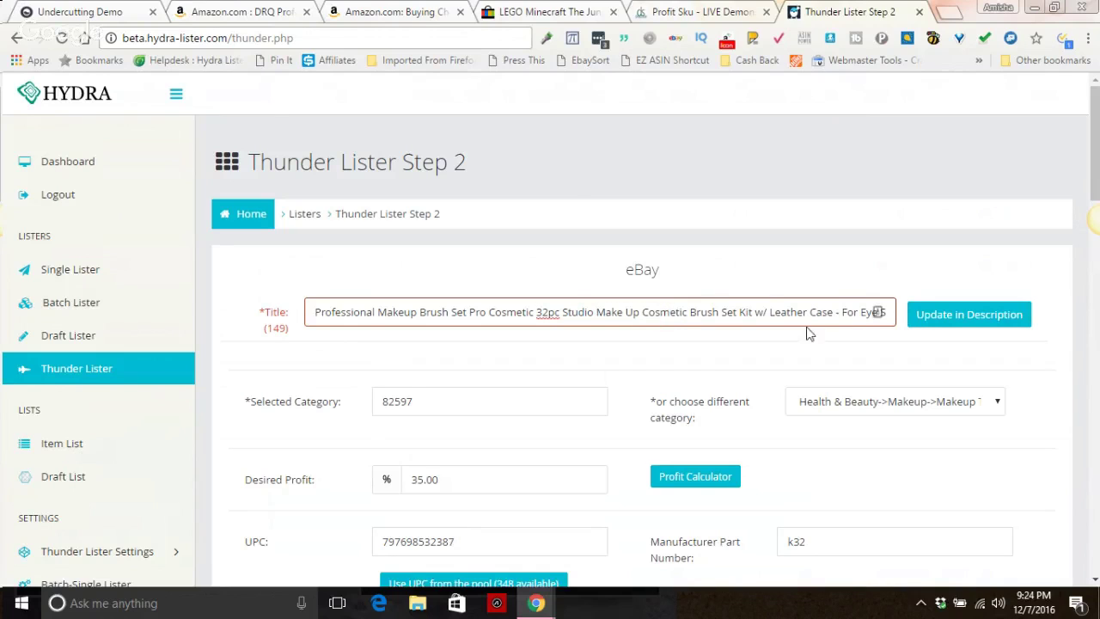
Shorten the title to "Professional Makeup Brush Set Pro Cosmetic 32pc Studio Make Up Brush Set Kit" and update it in the description
drag(755, 312, 957, 315)
key(BackSpace)
key(BackSpace)
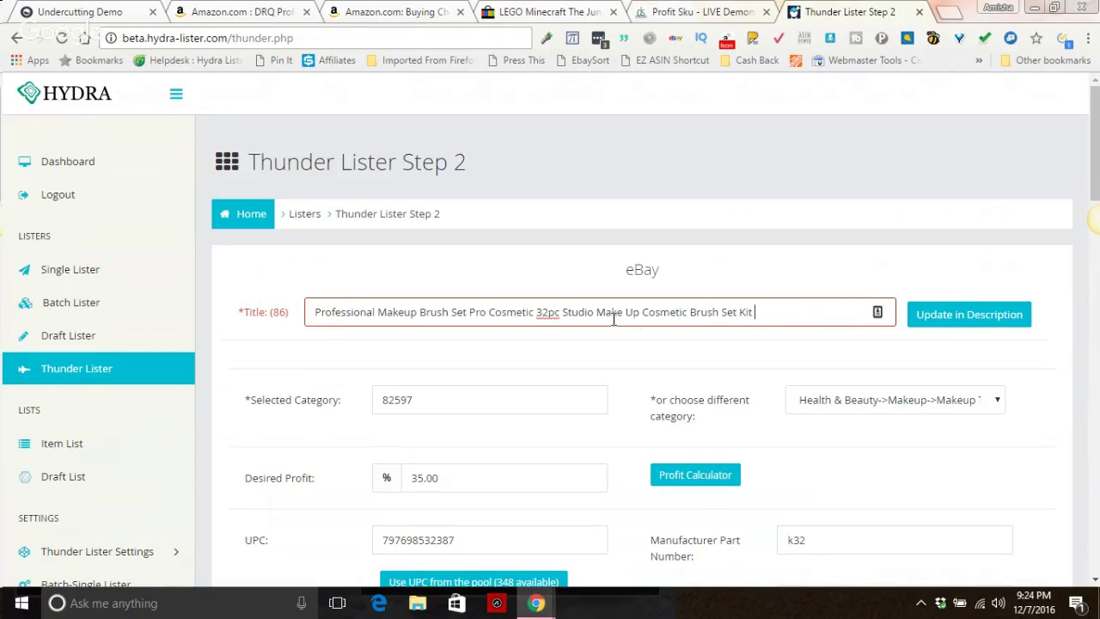
double_click(659, 312)
key(BackSpace)
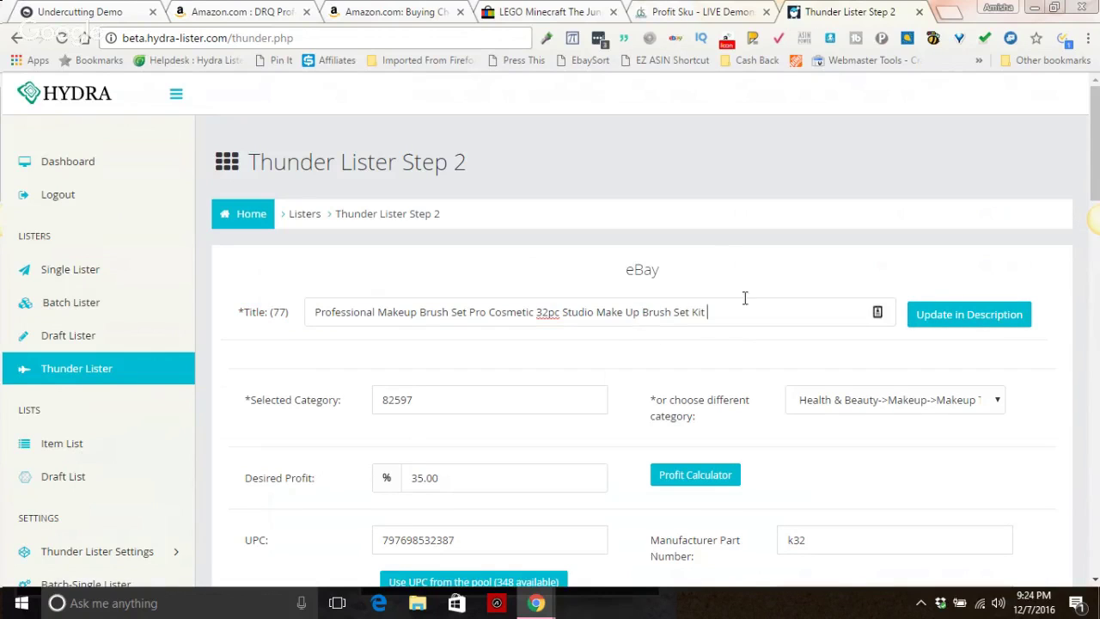
click(966, 325)
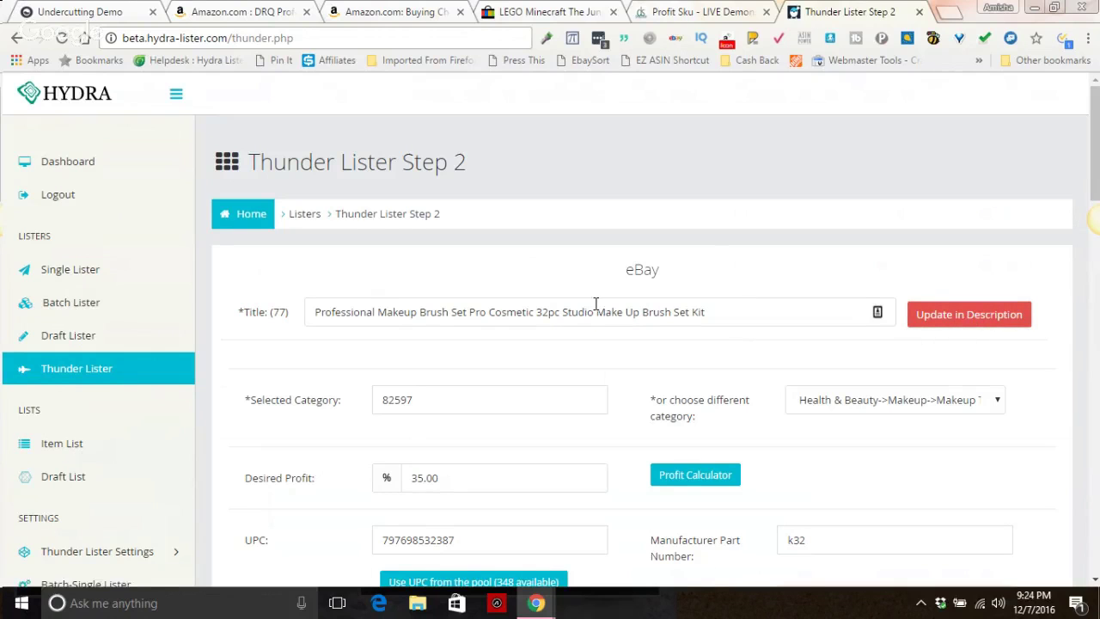
Open the Profit Calculator for the makeup brush set listing
scroll(597, 301, down, 1)
scroll(597, 300, down, 4)
scroll(456, 236, up, 1)
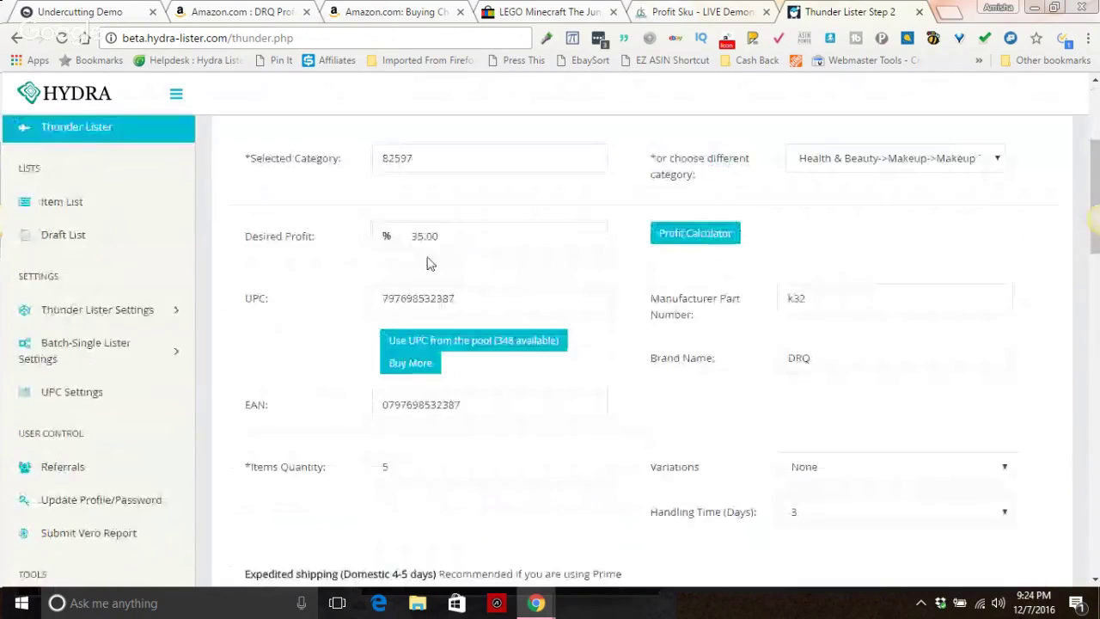
click(694, 234)
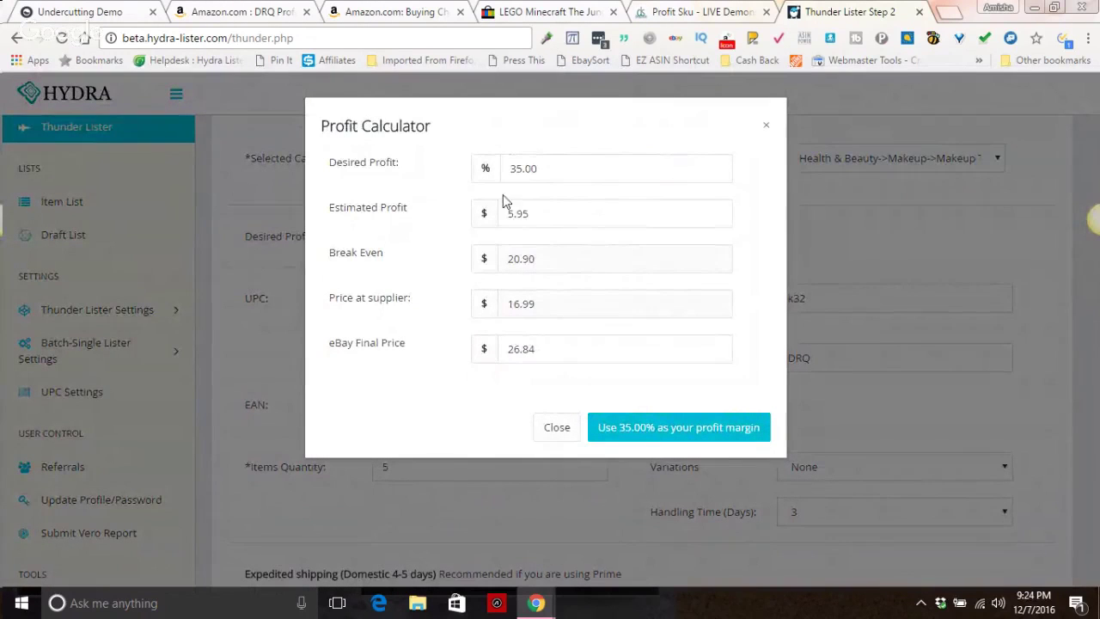
Check the makeup brush set's prices in the Undercutting Demo results and on its Amazon page
click(86, 12)
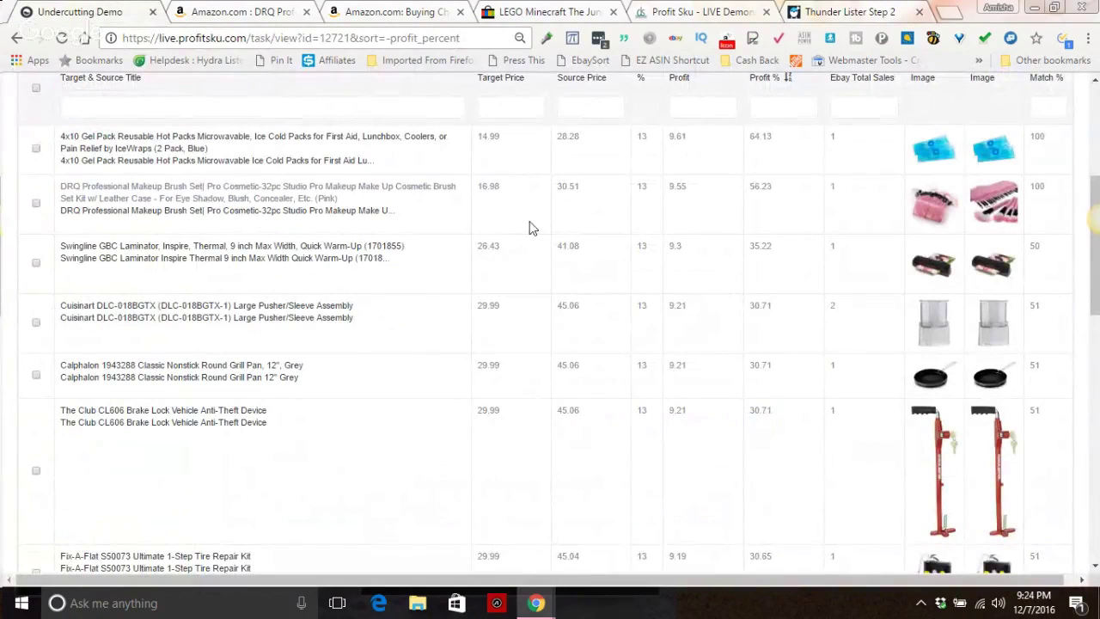
click(408, 13)
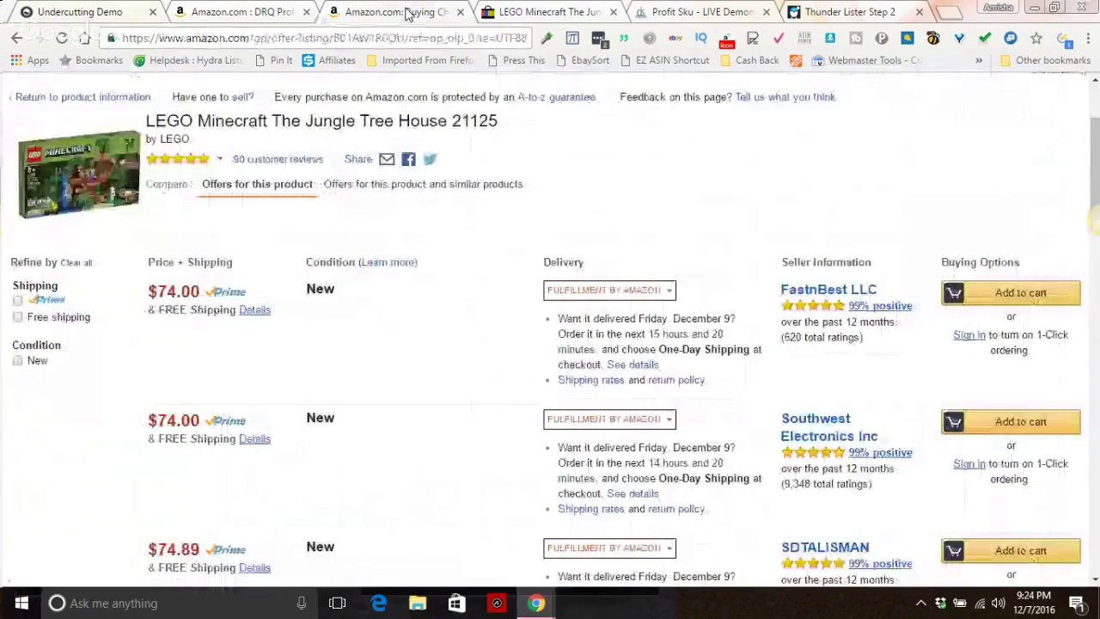
click(250, 12)
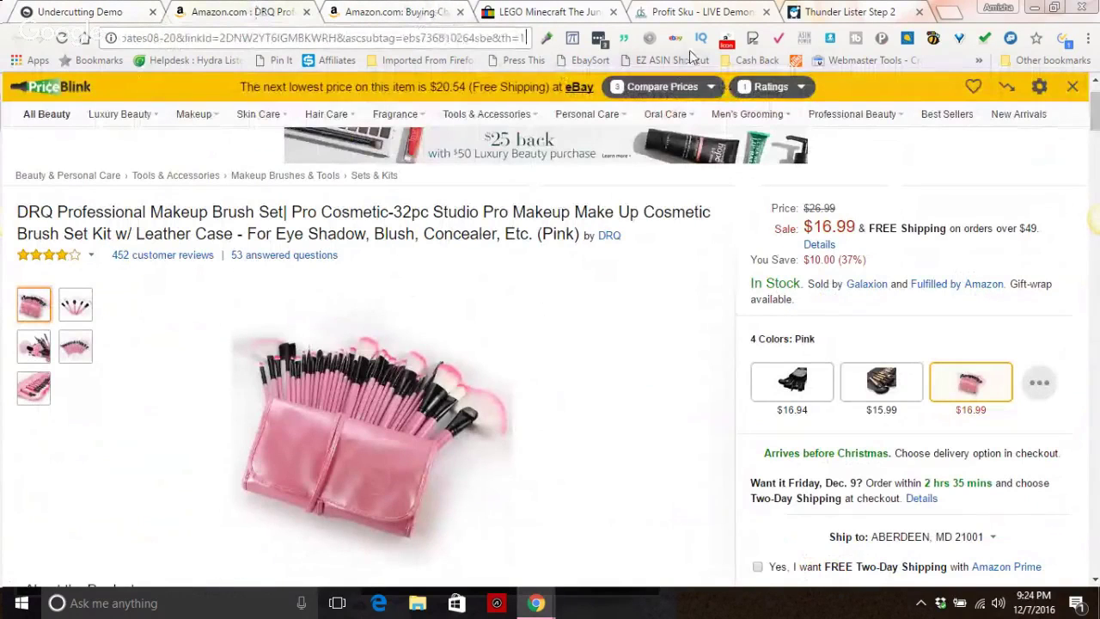
click(102, 10)
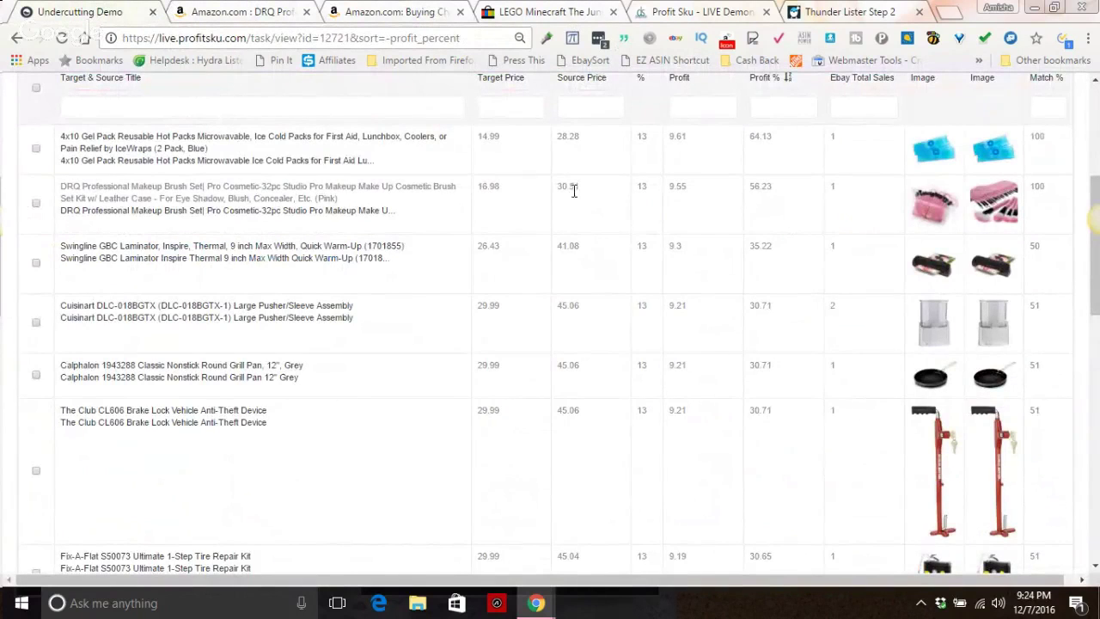
Return to Hydra Lister, set the eBay final price to $29.99 in the Profit Calculator, and use the resulting percentage as the profit margin
click(835, 10)
double_click(577, 347)
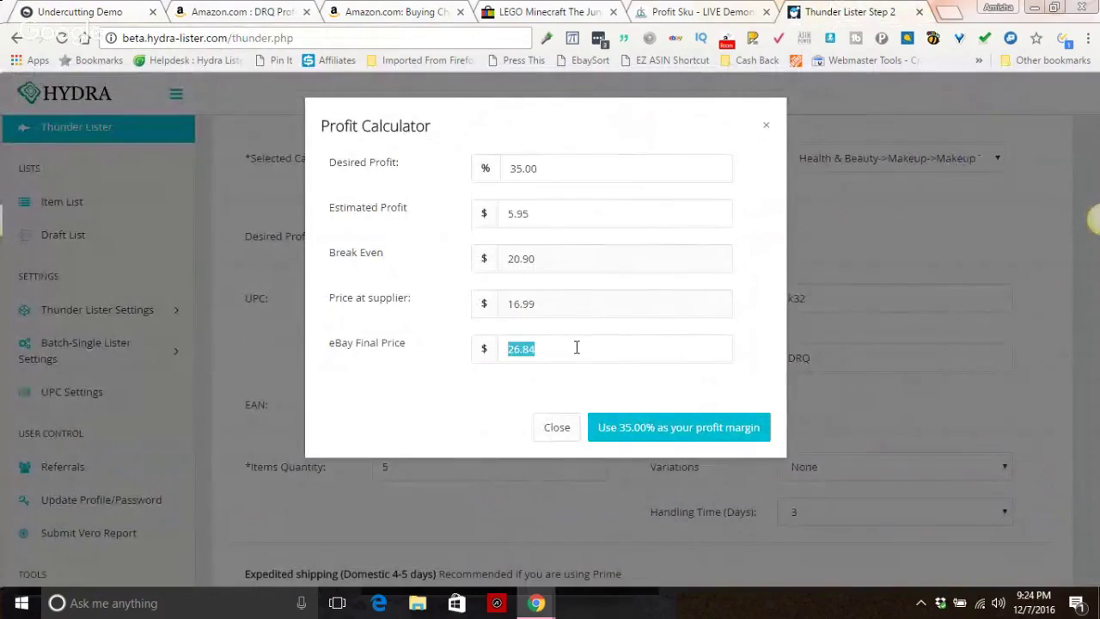
text(29.99)
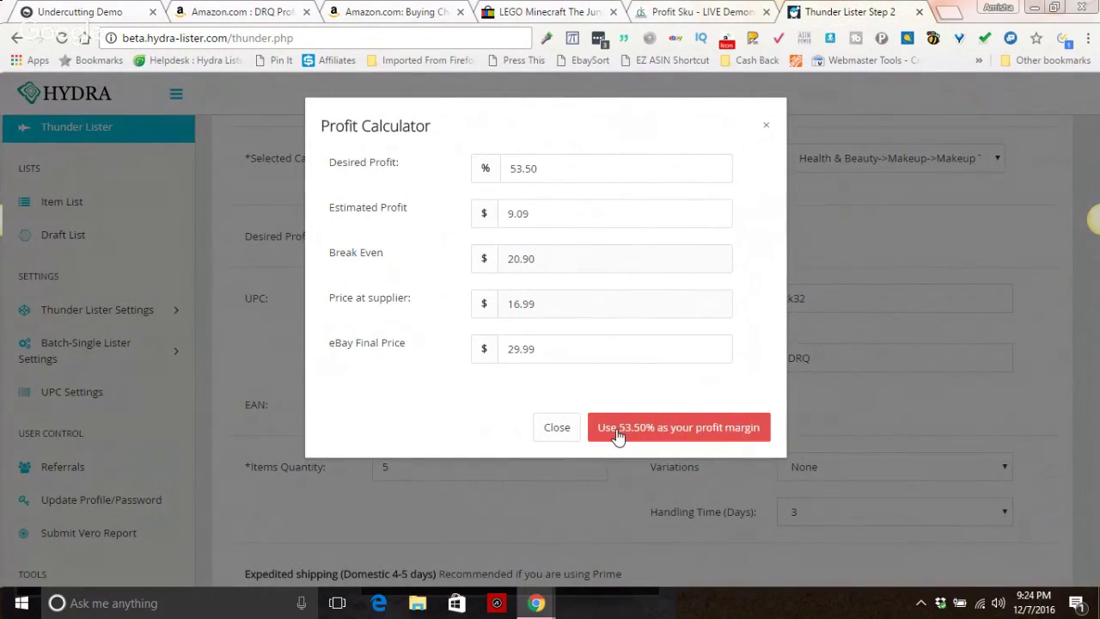
click(617, 434)
Submit the completed makeup brush set listing to eBay
scroll(618, 387, down, 10)
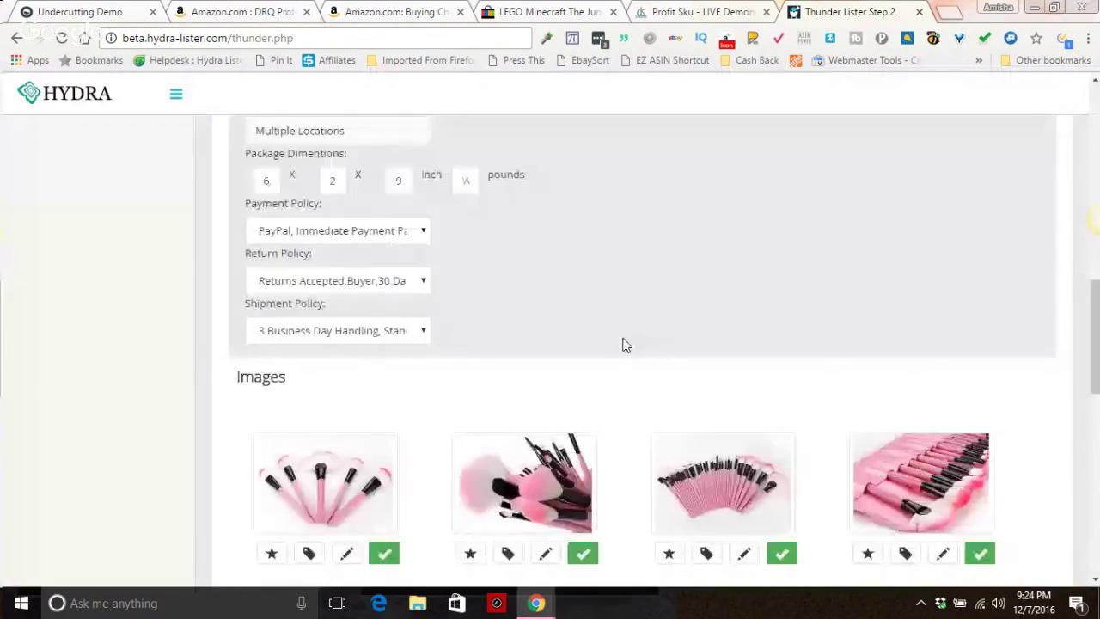
scroll(626, 344, down, 15)
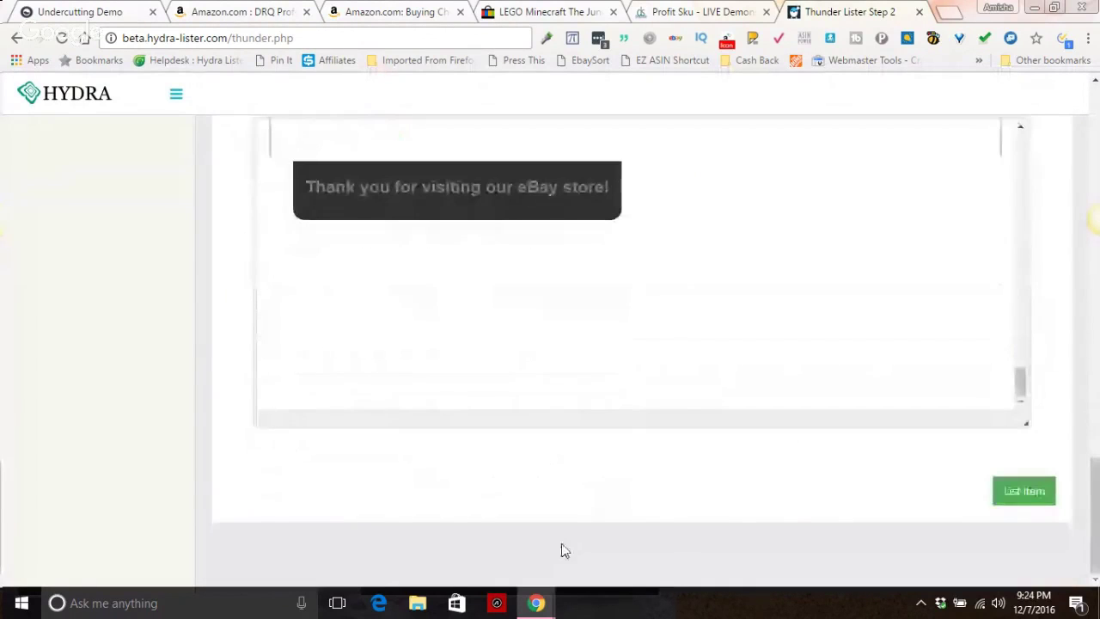
click(1016, 503)
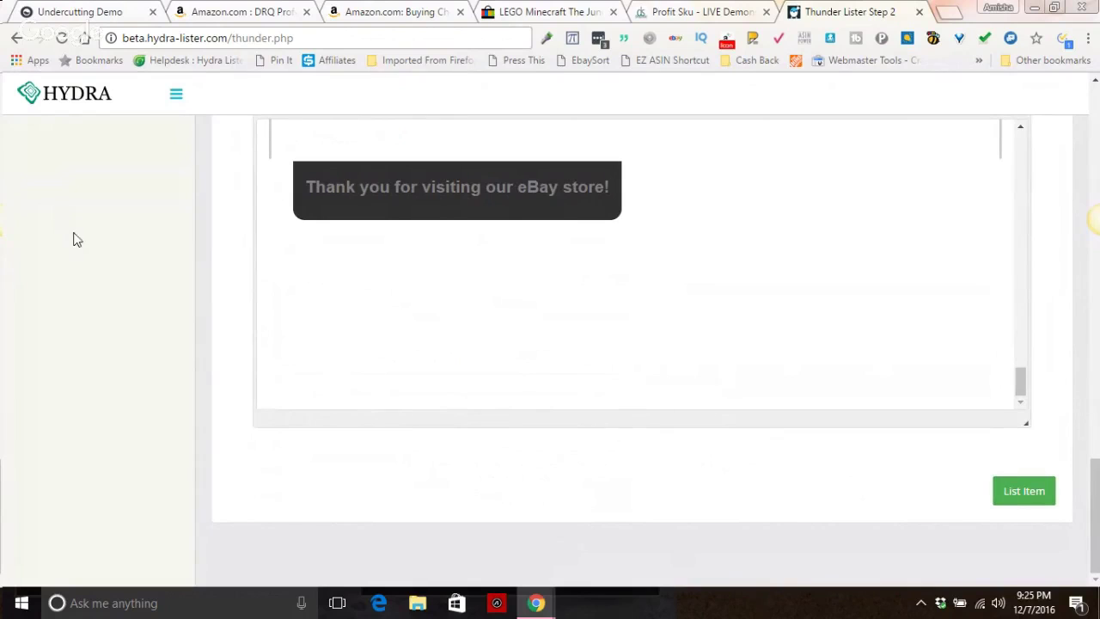